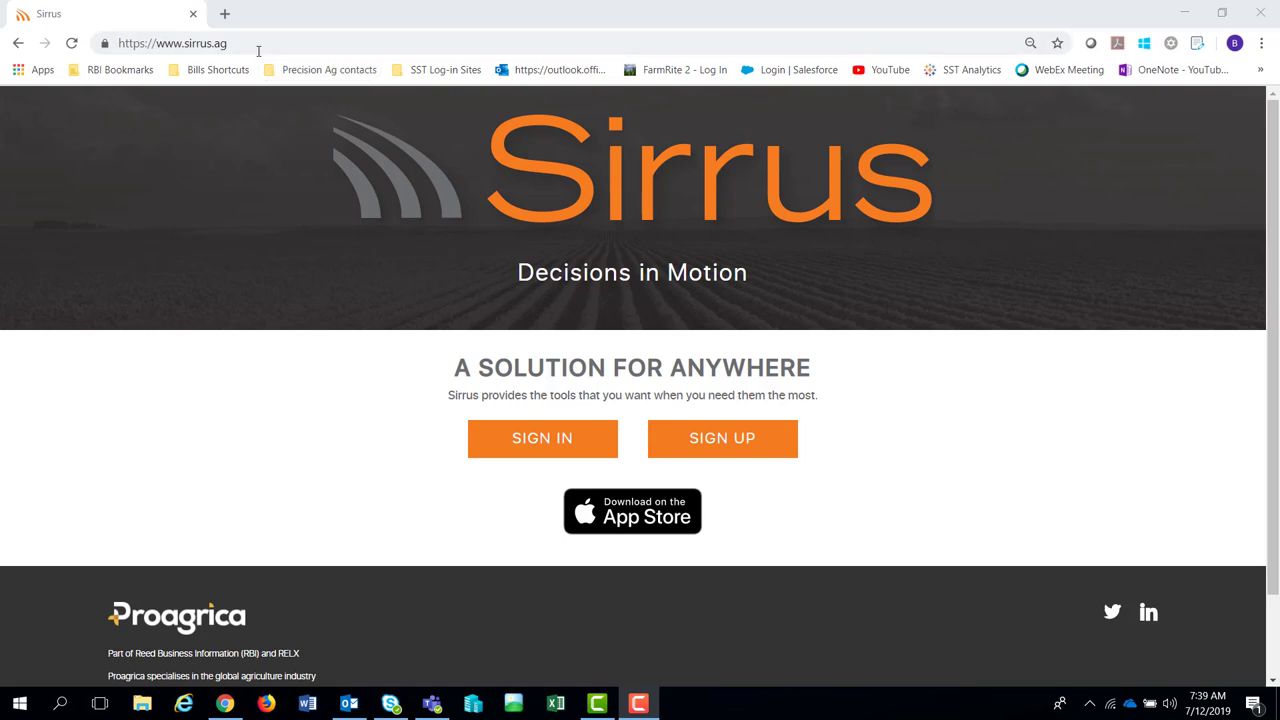
Sign in to Sirrus from its home page and allow the permissions it requests.
{"action": "left_click", "coordinate": [248, 47]}
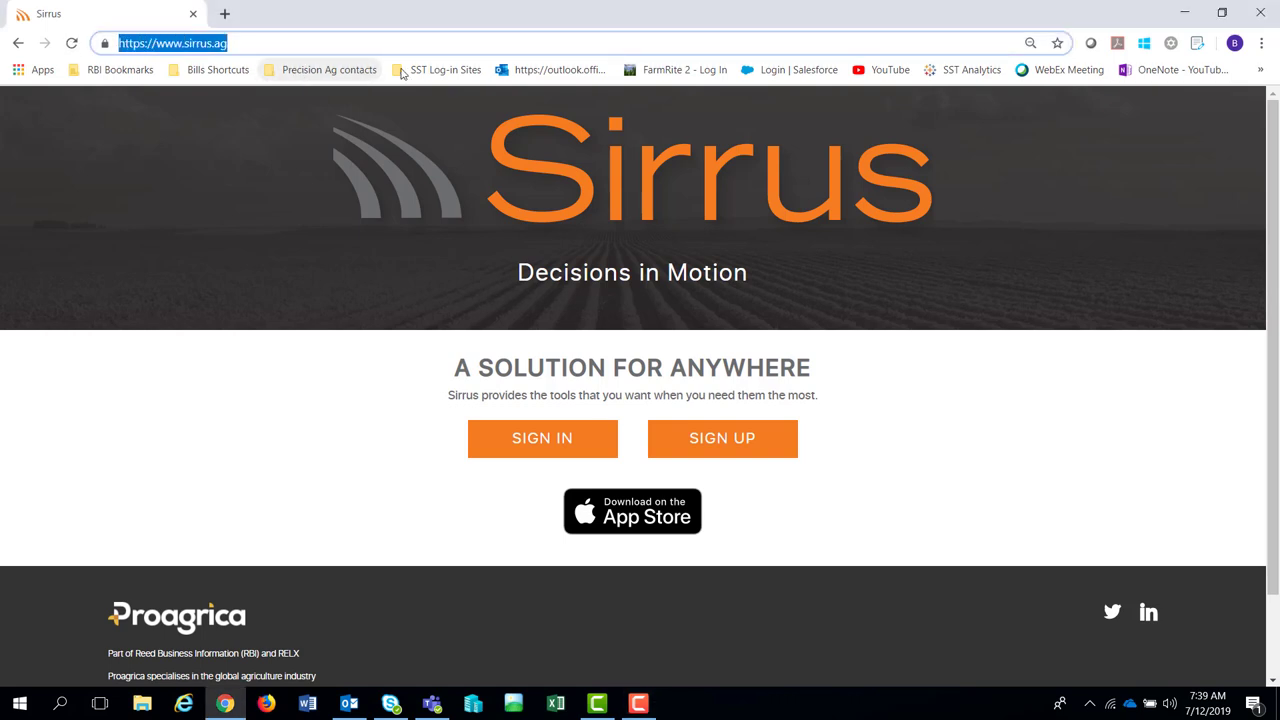
{"action": "left_click", "coordinate": [533, 438]}
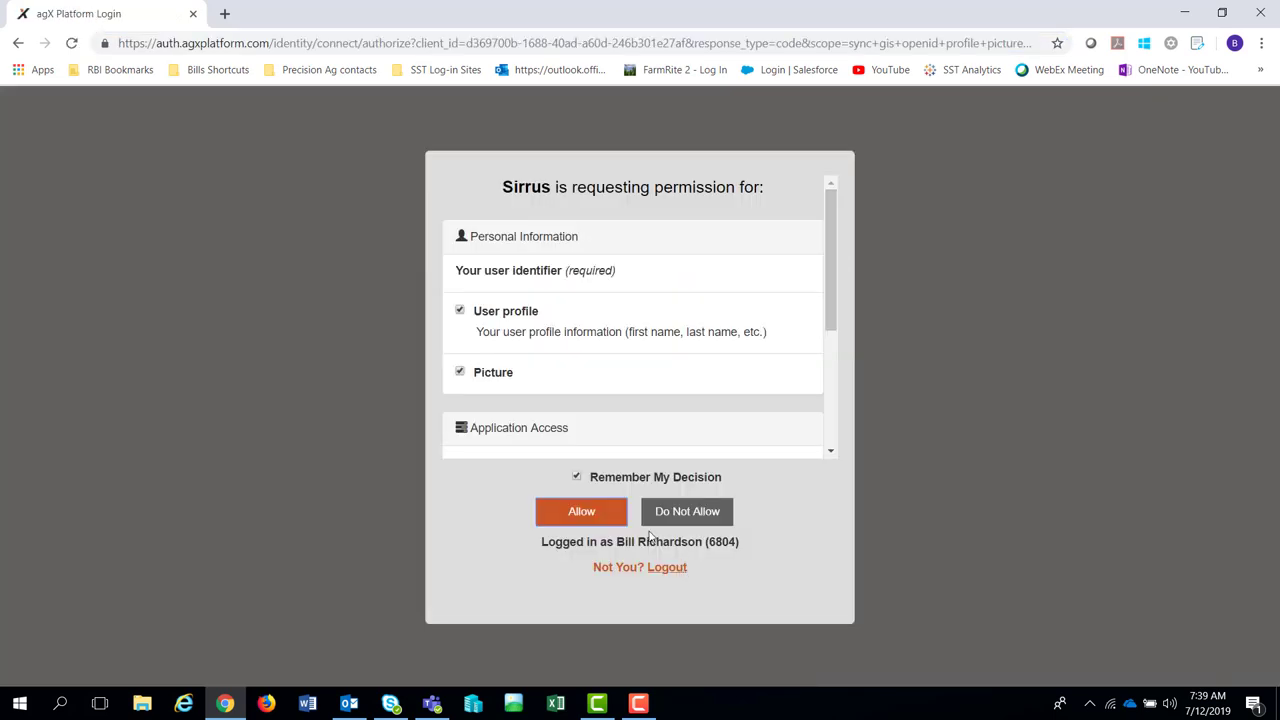
{"action": "left_click", "coordinate": [584, 513]}
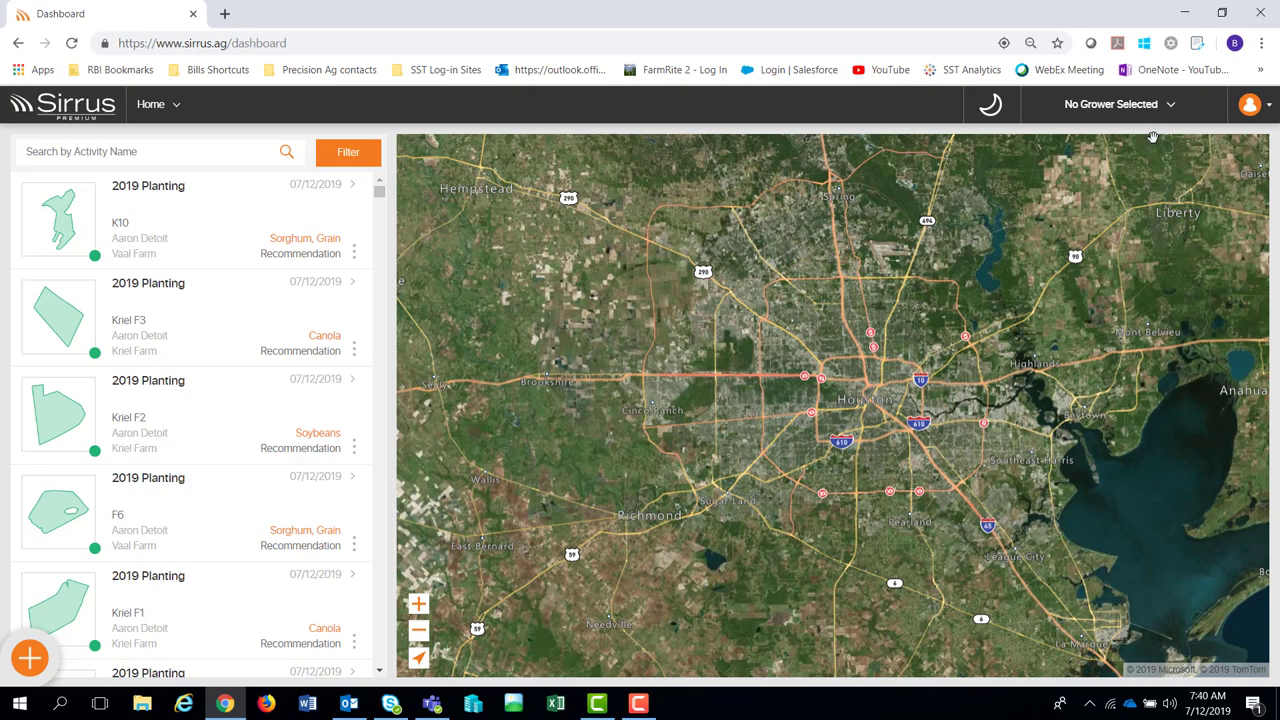
View the user settings and the agX account management page, including its quick links, and close the account page.
{"action": "left_click", "coordinate": [1270, 108]}
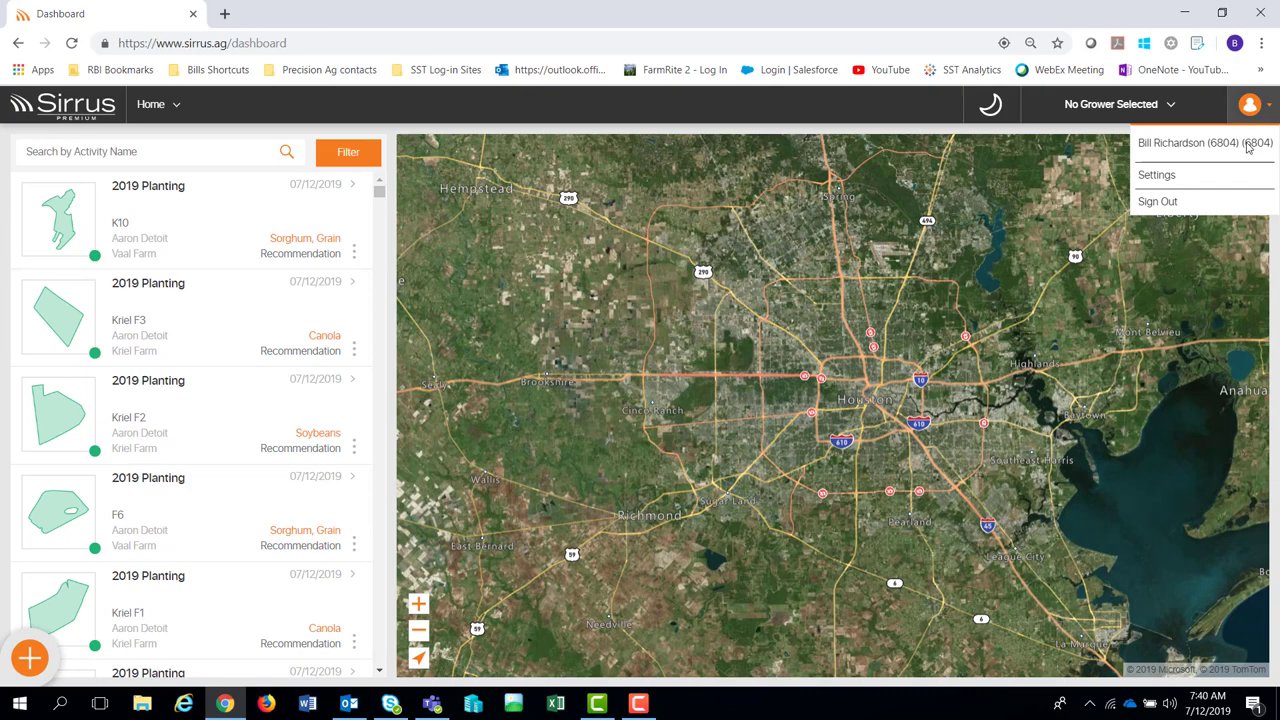
{"action": "left_click", "coordinate": [1160, 175]}
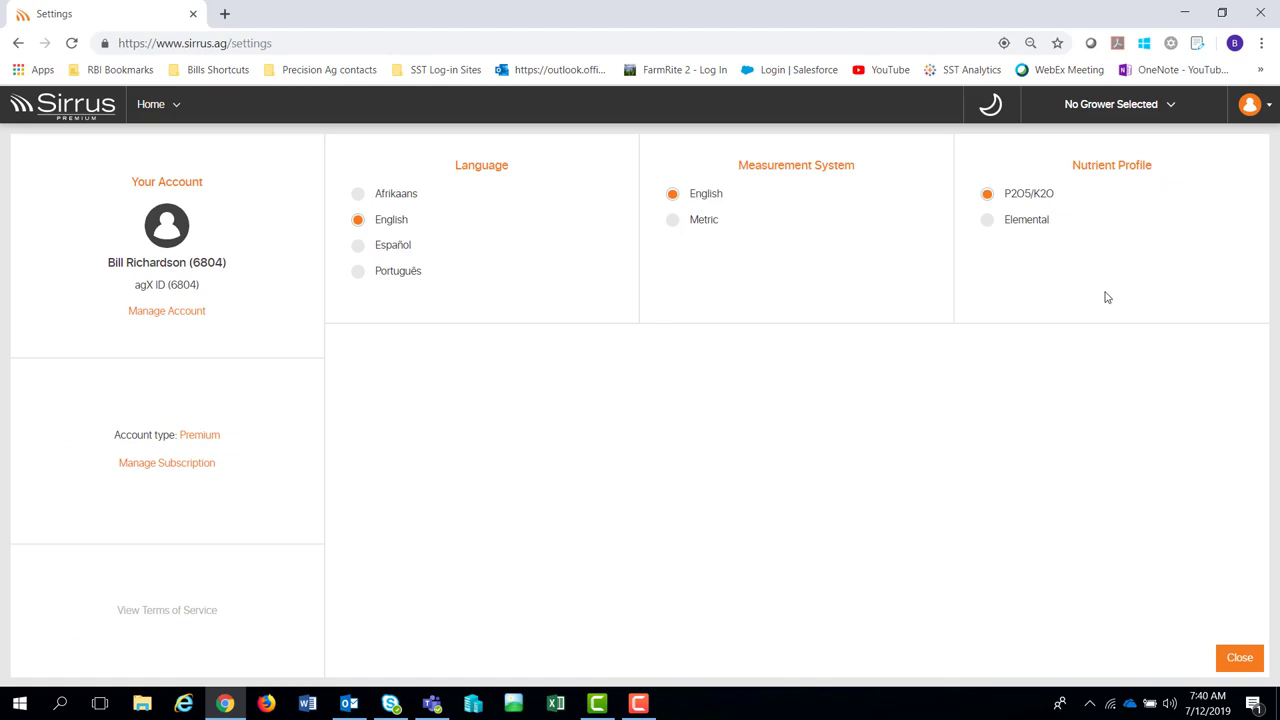
{"action": "left_click", "coordinate": [168, 312]}
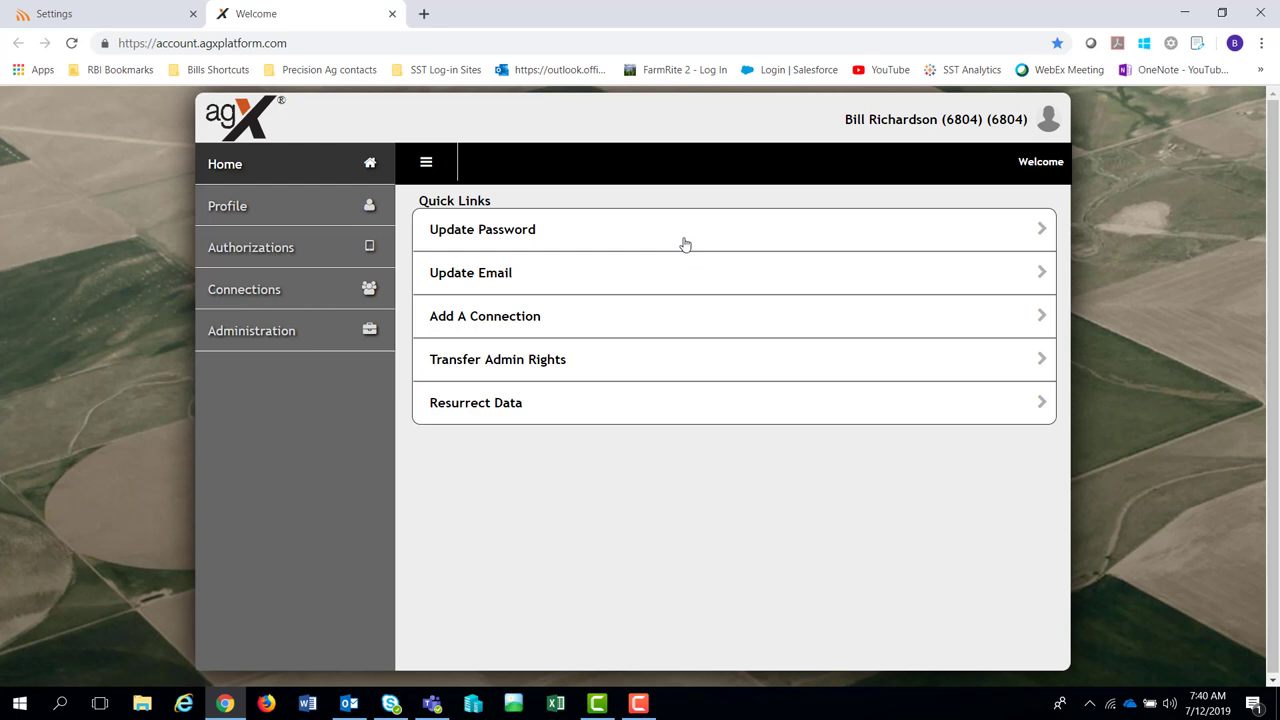
{"action": "left_click", "coordinate": [392, 14]}
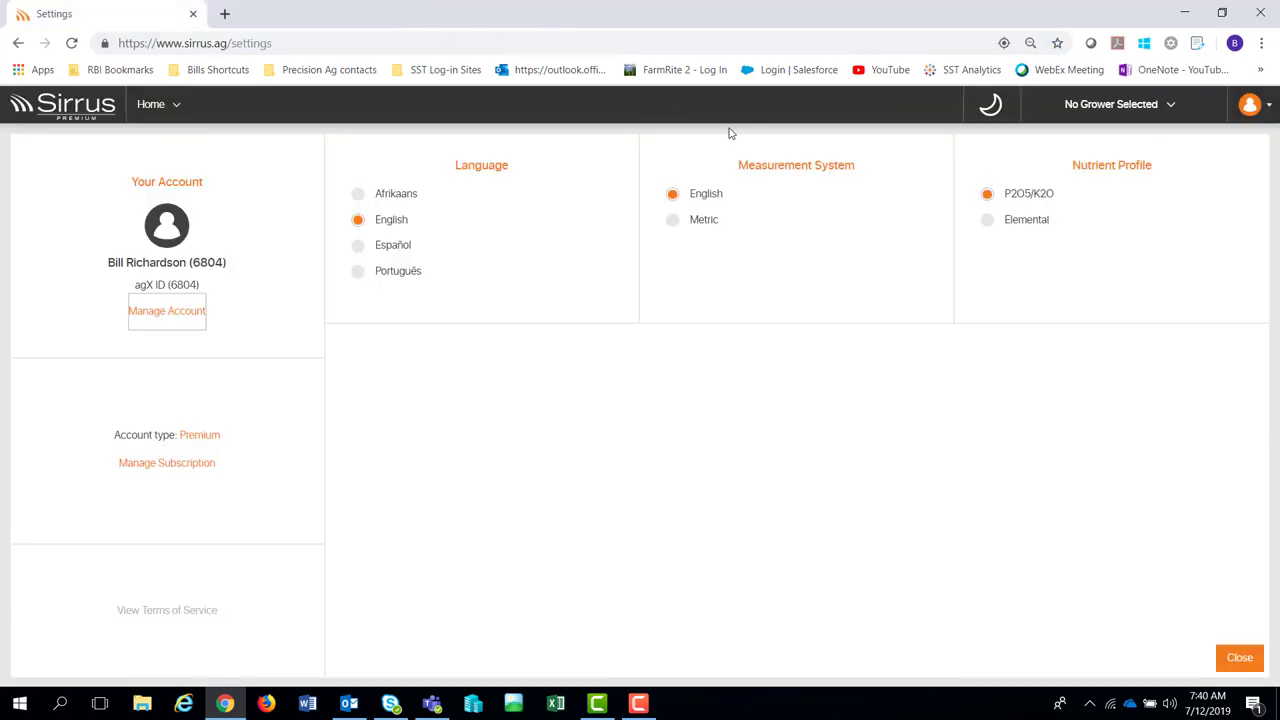
{"action": "left_click", "coordinate": [1267, 110]}
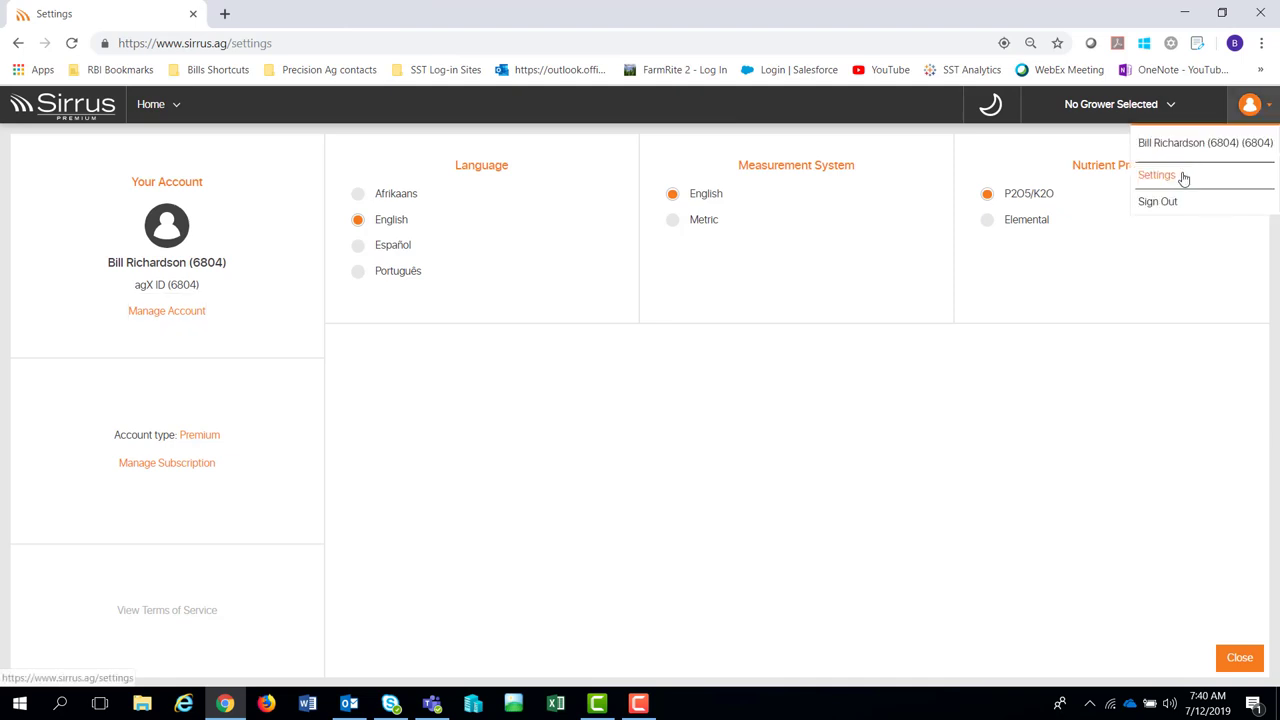
In Manage Growers, include the unchecked grower listed directly above Waits Farm in the grower list and close the dialog.
{"action": "left_click", "coordinate": [1166, 108]}
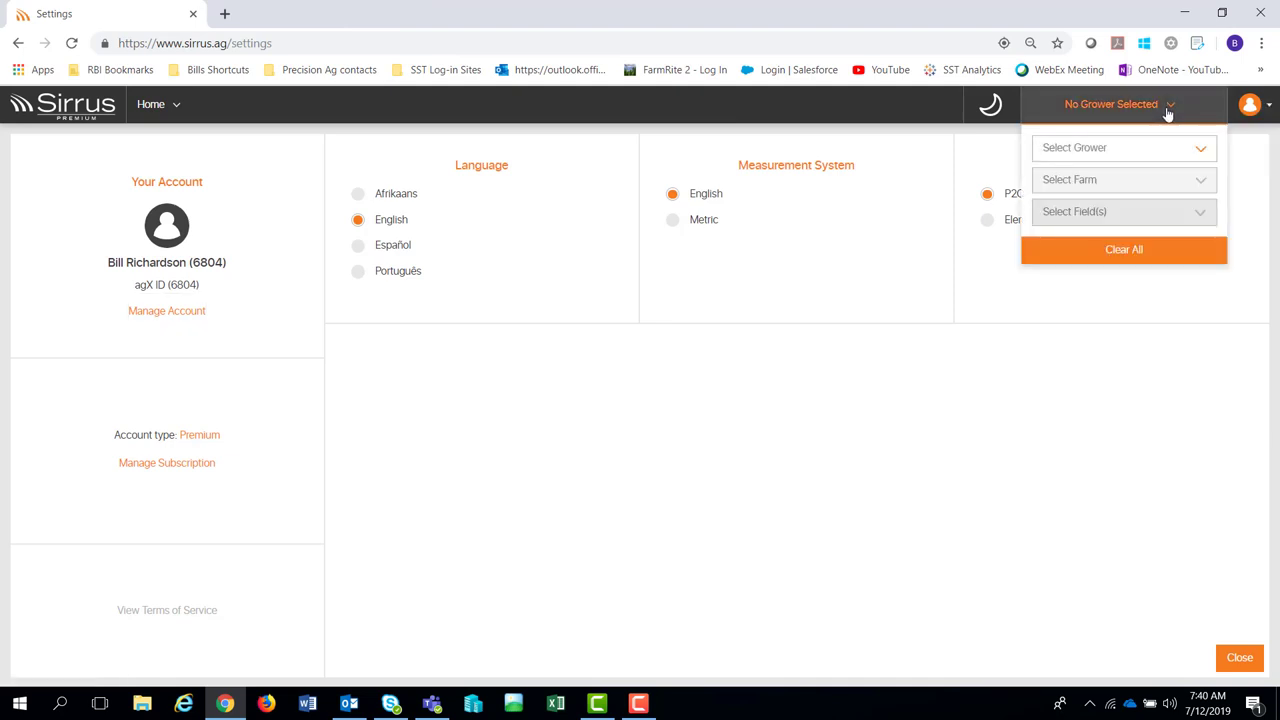
{"action": "left_click", "coordinate": [1206, 151]}
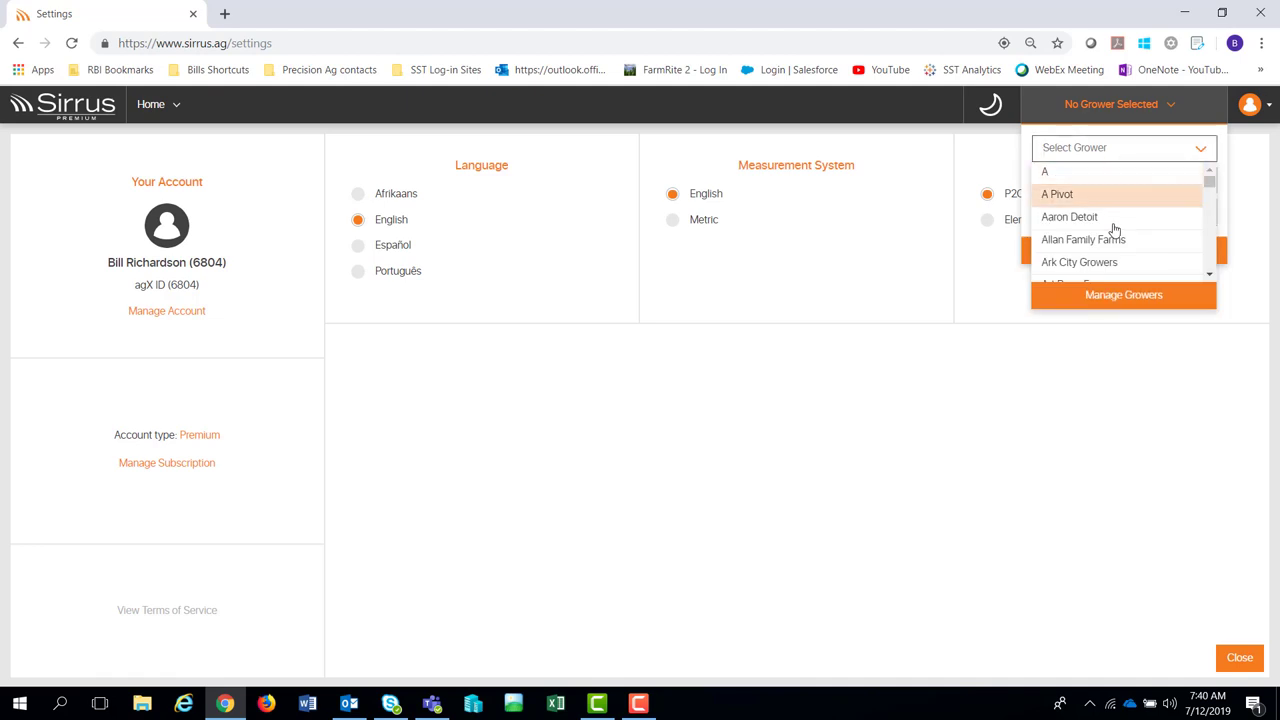
{"action": "left_click", "coordinate": [1134, 300]}
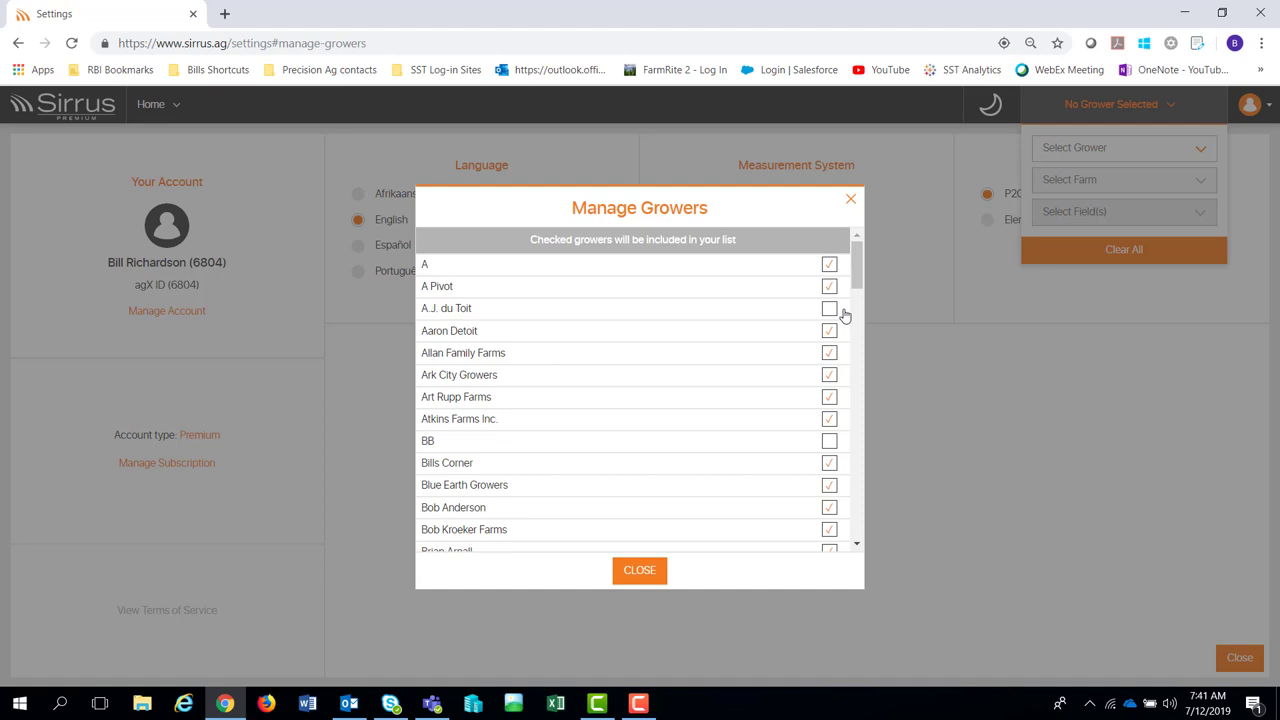
{"action": "left_click_drag", "start_coordinate": [858, 276], "coordinate": [855, 537]}
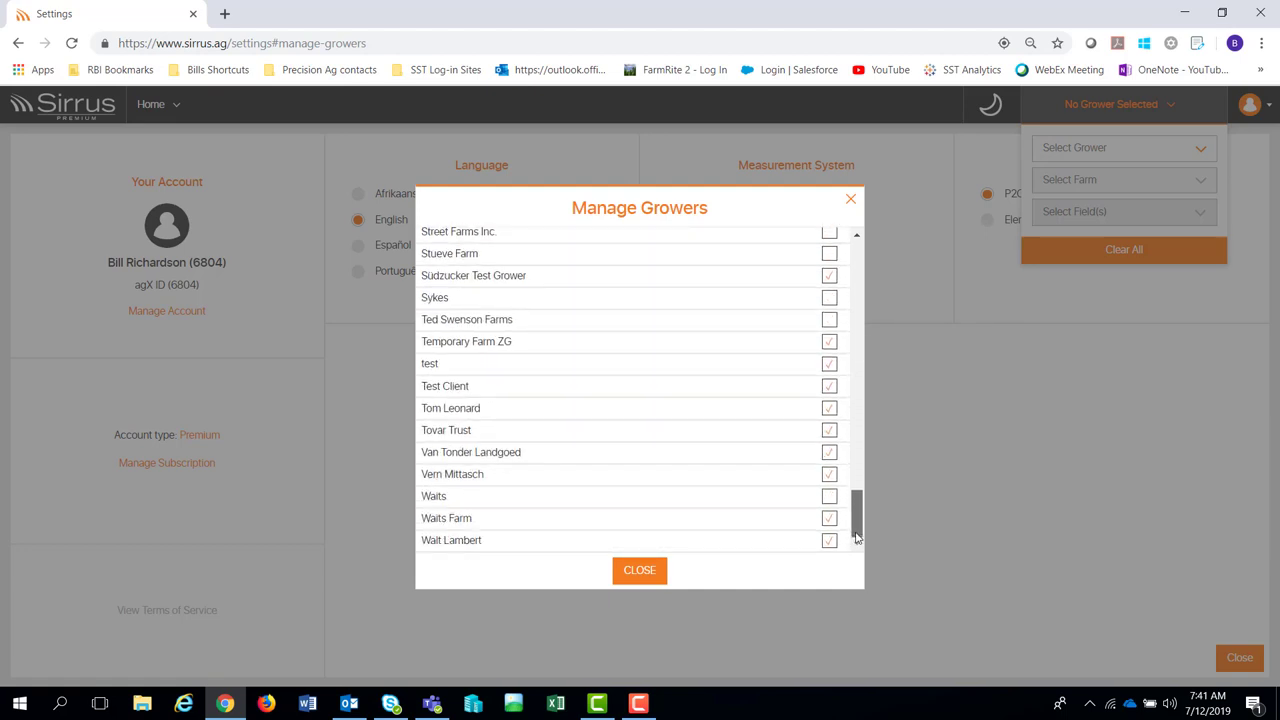
{"action": "left_click", "coordinate": [829, 496]}
{"action": "left_click", "coordinate": [639, 571]}
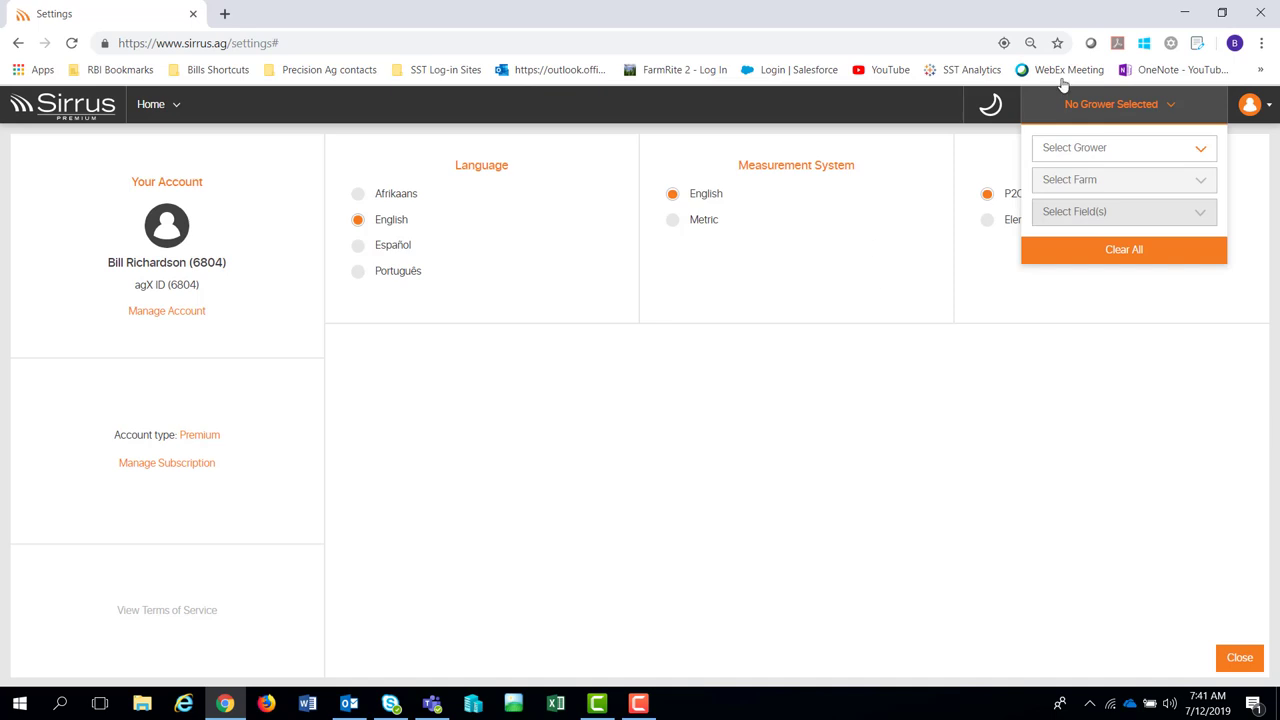
Check the end of the grower selection list for the newly included grower and close the list.
{"action": "left_click", "coordinate": [1199, 151]}
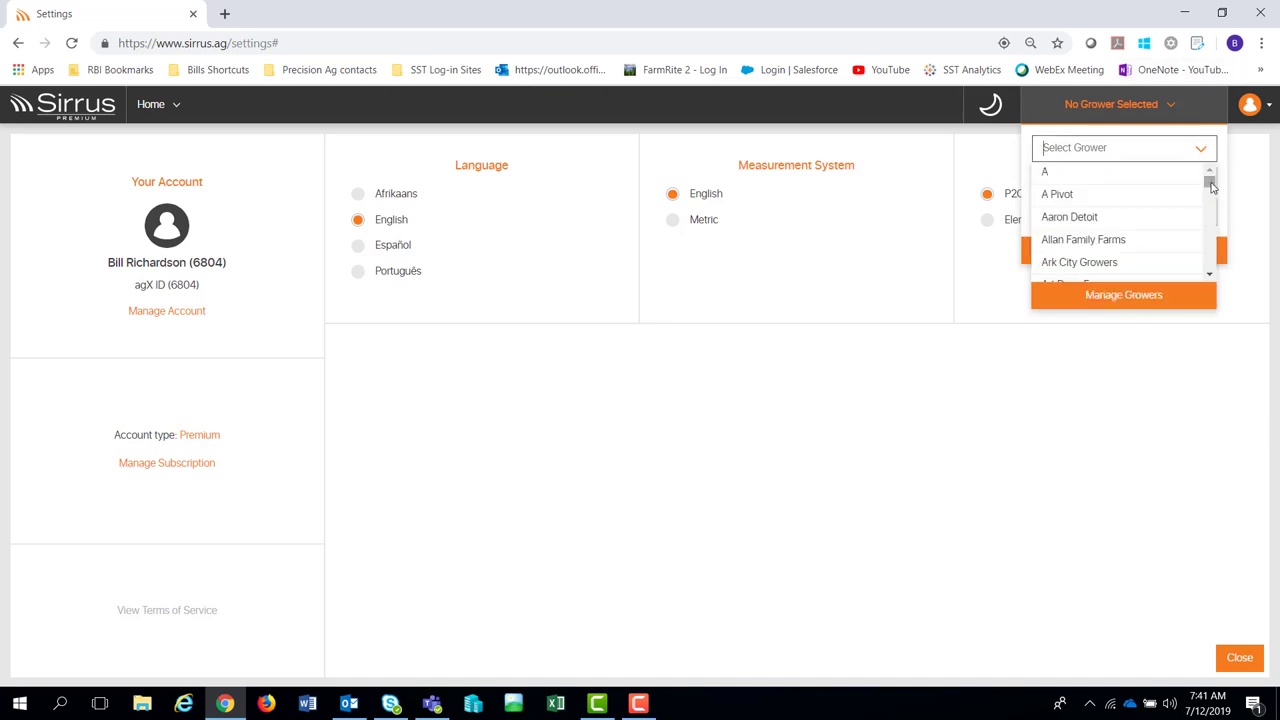
{"action": "left_click_drag", "start_coordinate": [1208, 183], "coordinate": [1215, 287]}
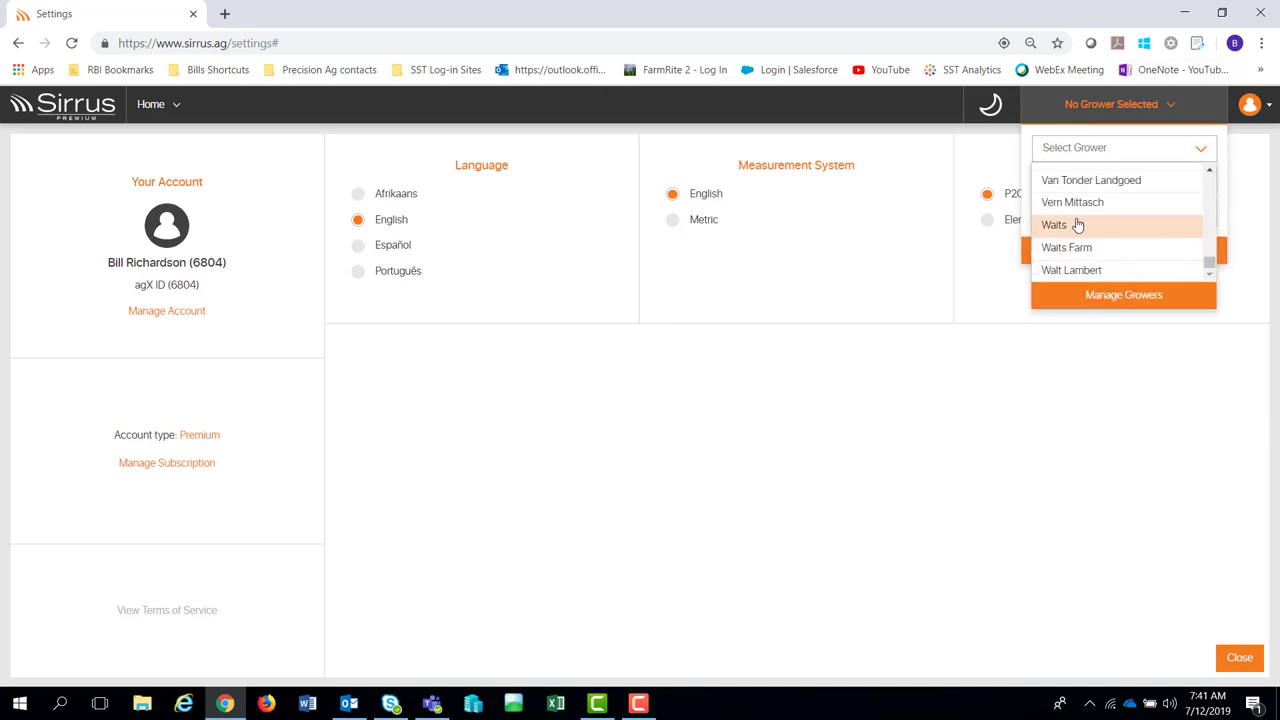
{"action": "left_click_drag", "start_coordinate": [1210, 262], "coordinate": [1212, 165]}
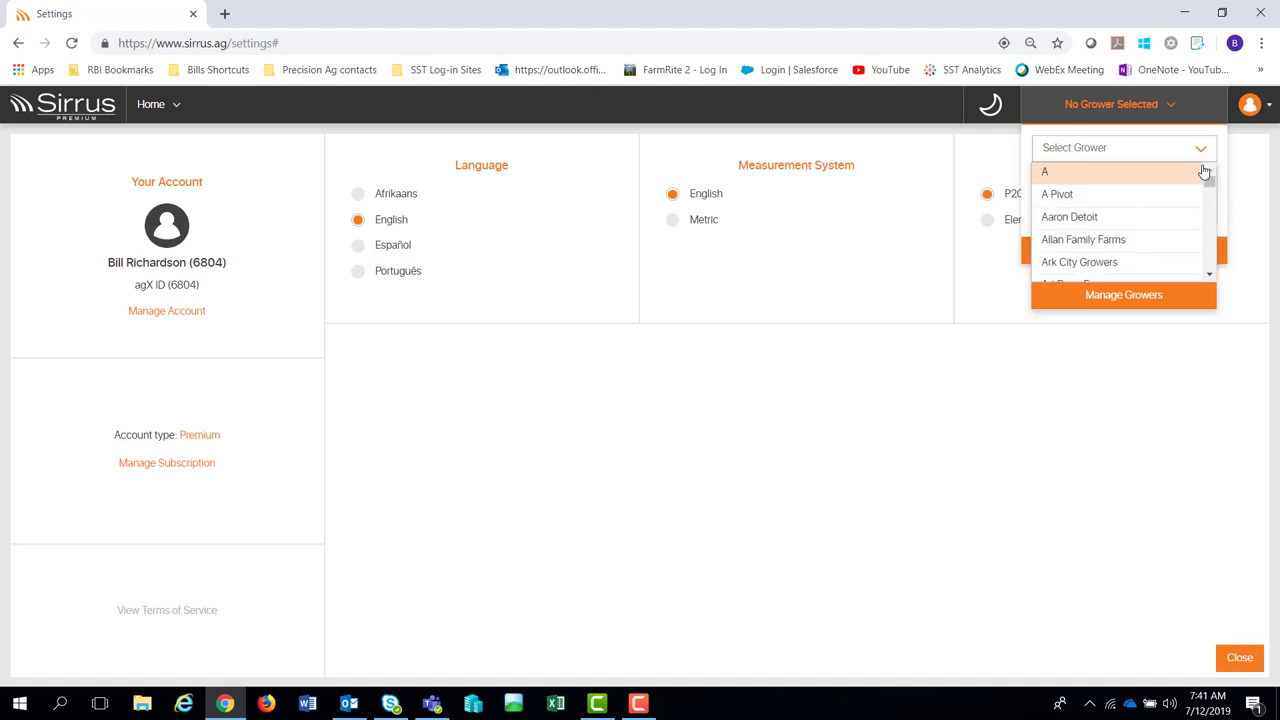
{"action": "left_click", "coordinate": [1005, 116]}
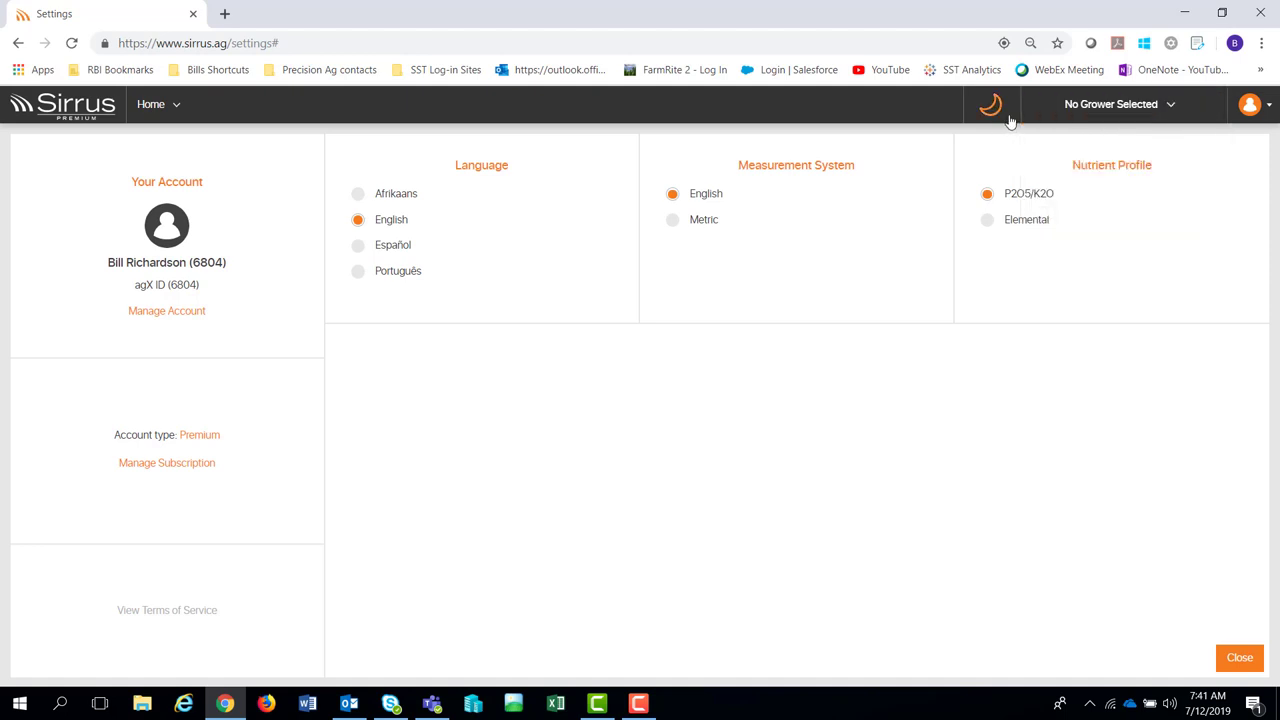
Return to the dashboard and select Allan Family Farms as the grower.
{"action": "left_click", "coordinate": [148, 105]}
{"action": "left_click", "coordinate": [145, 148]}
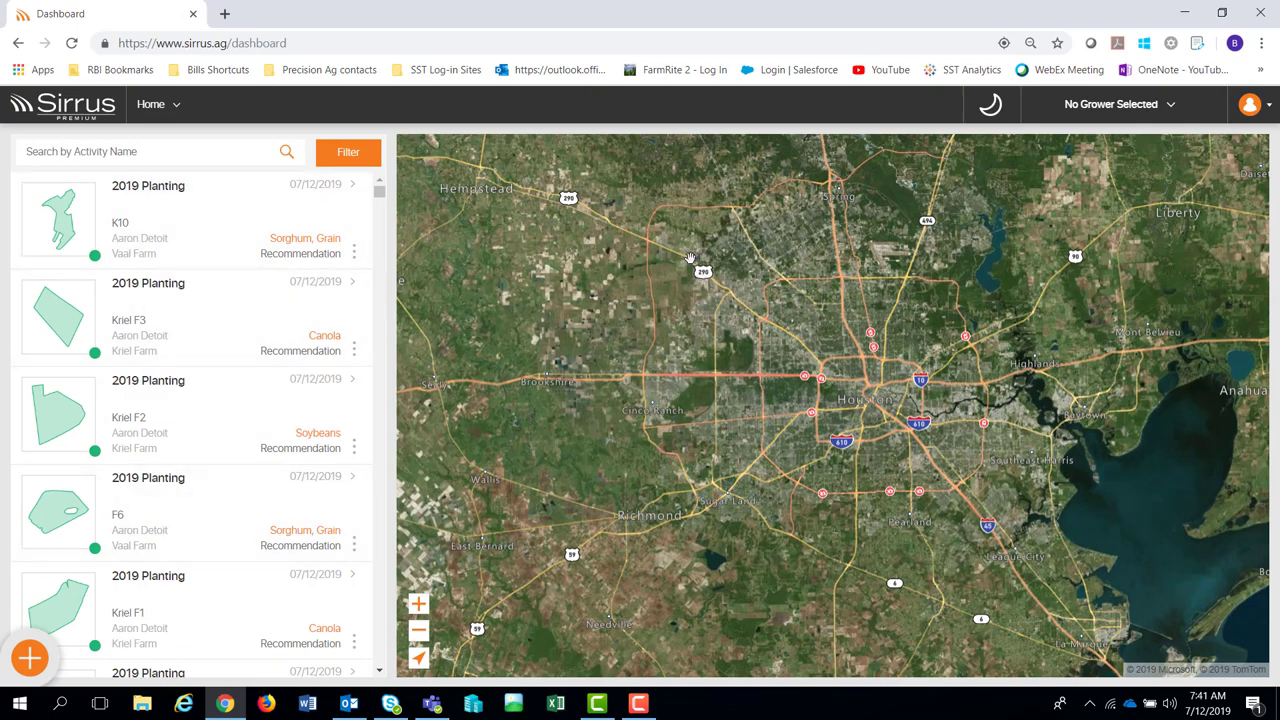
{"action": "left_click", "coordinate": [1171, 106]}
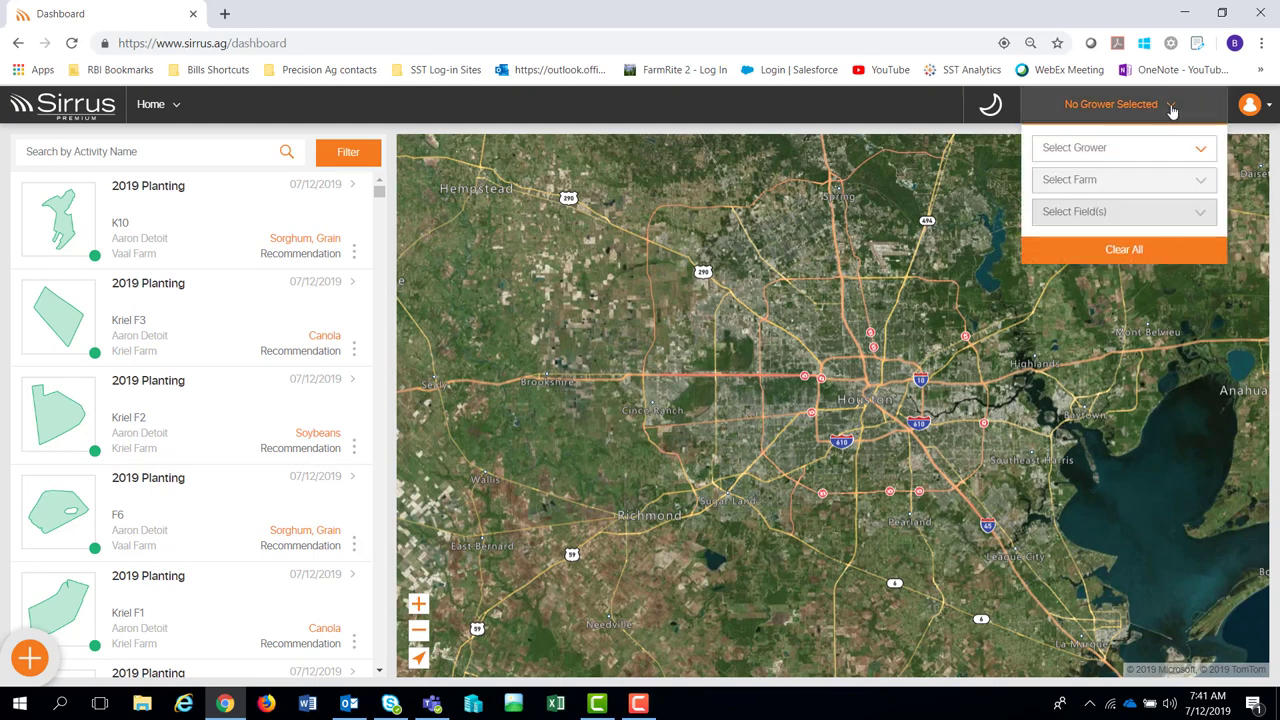
{"action": "left_click", "coordinate": [1193, 155]}
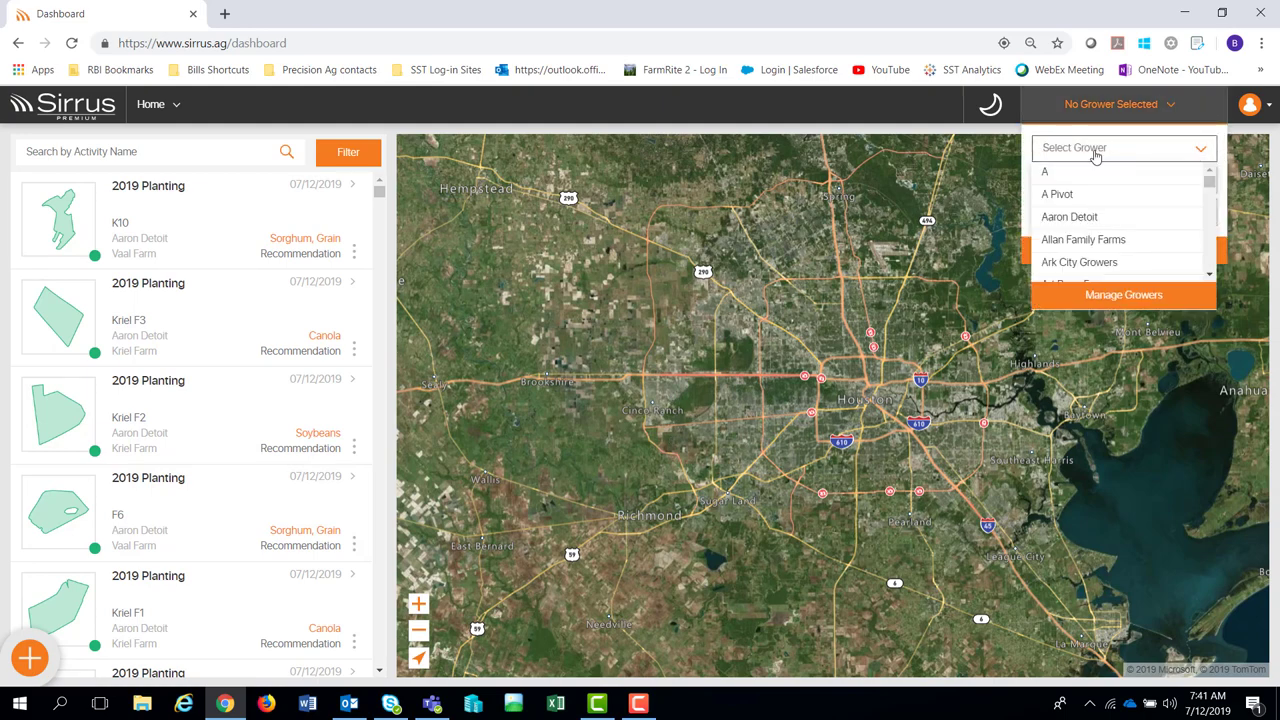
{"action": "left_click", "coordinate": [1089, 244]}
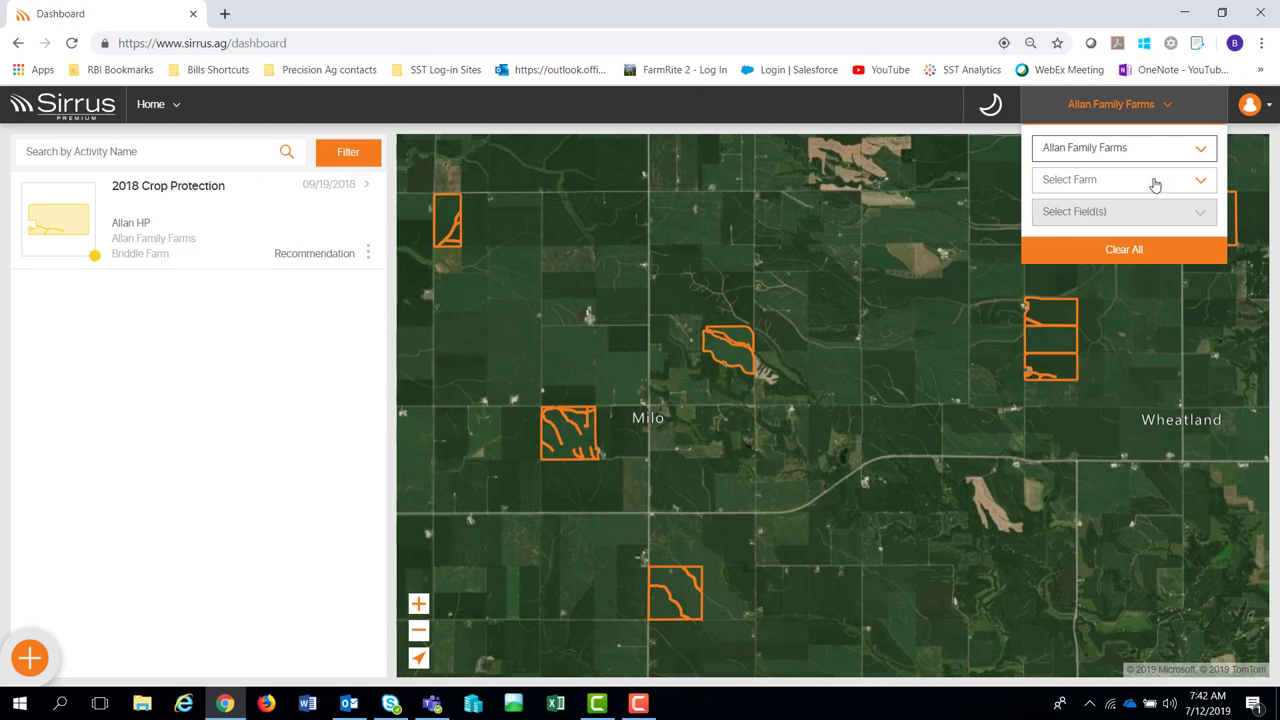
{"action": "left_click", "coordinate": [832, 178]}
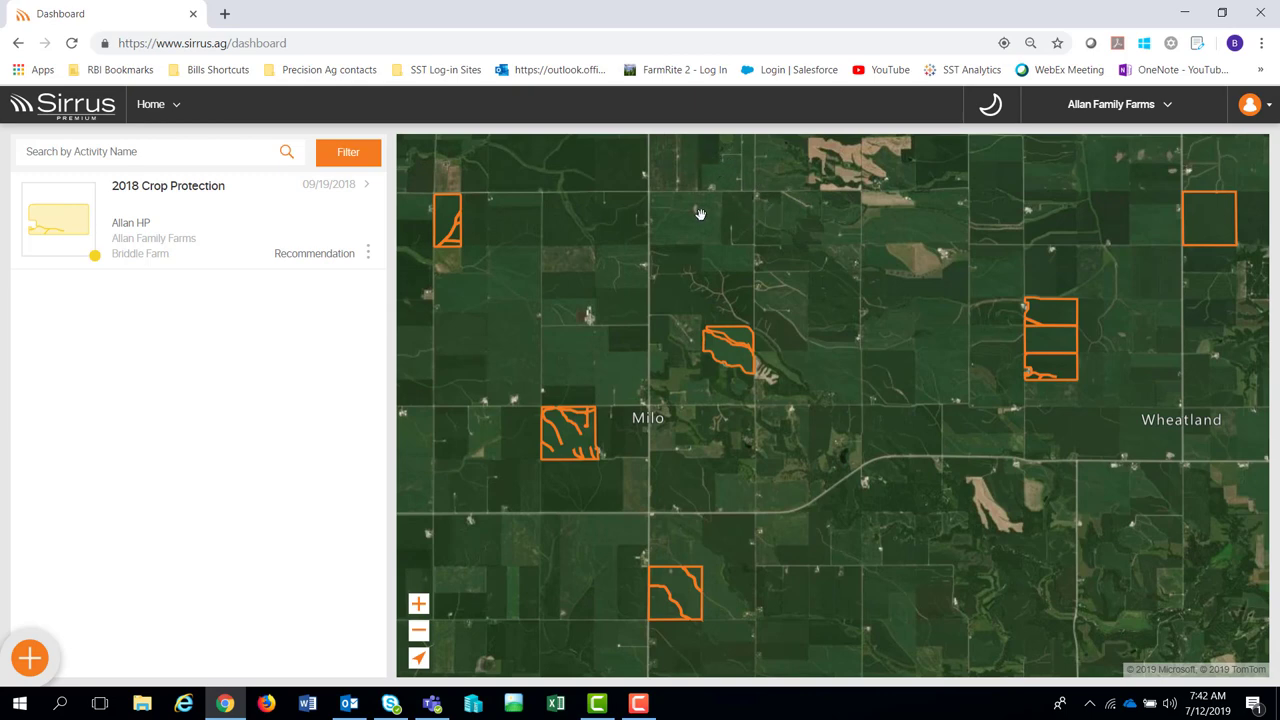
Start a new Planting activity and select the fields Allan HP, Briddle Home, Briddle North and South Field.
{"action": "left_click", "coordinate": [30, 659]}
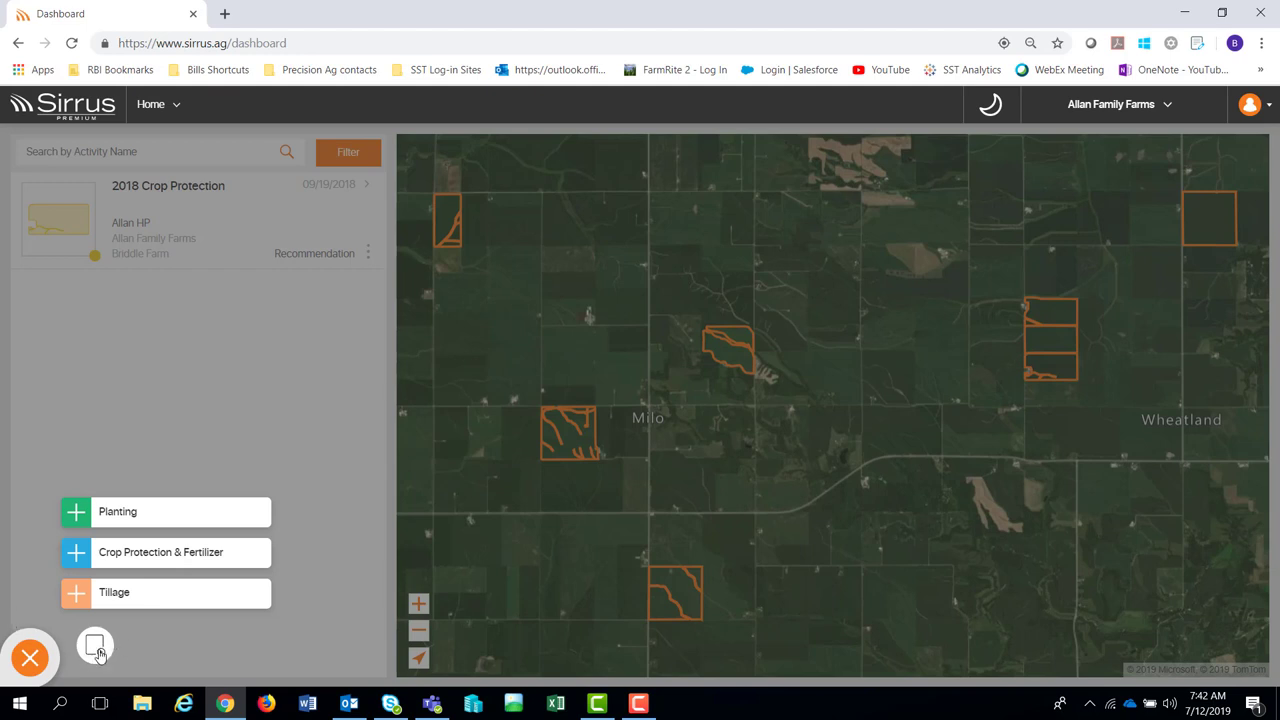
{"action": "left_click", "coordinate": [117, 514]}
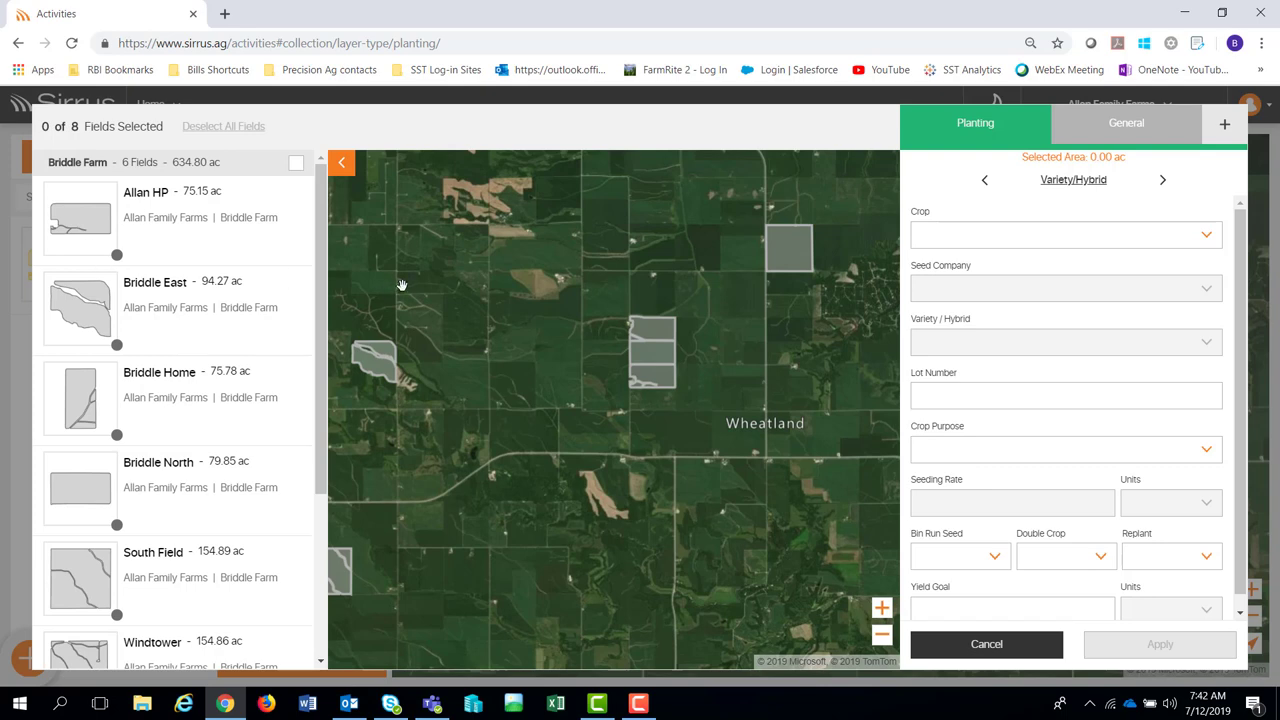
{"action": "left_click", "coordinate": [179, 233]}
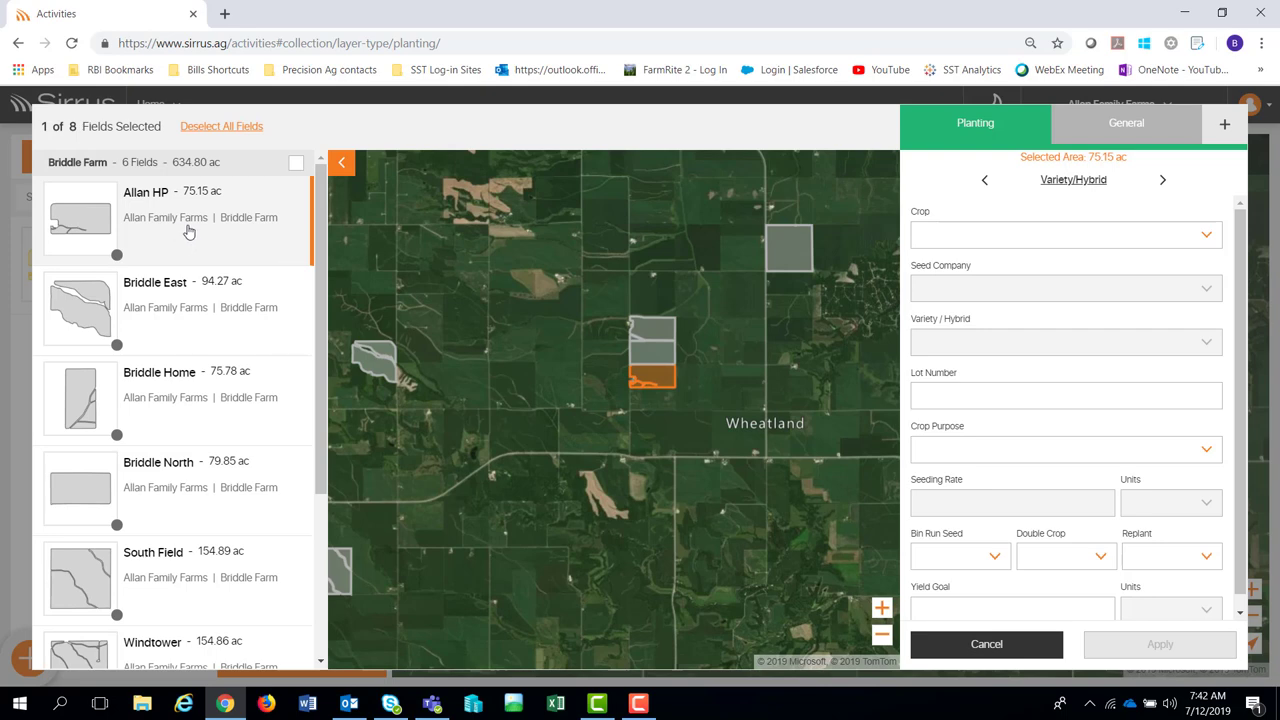
{"action": "left_click", "coordinate": [189, 407]}
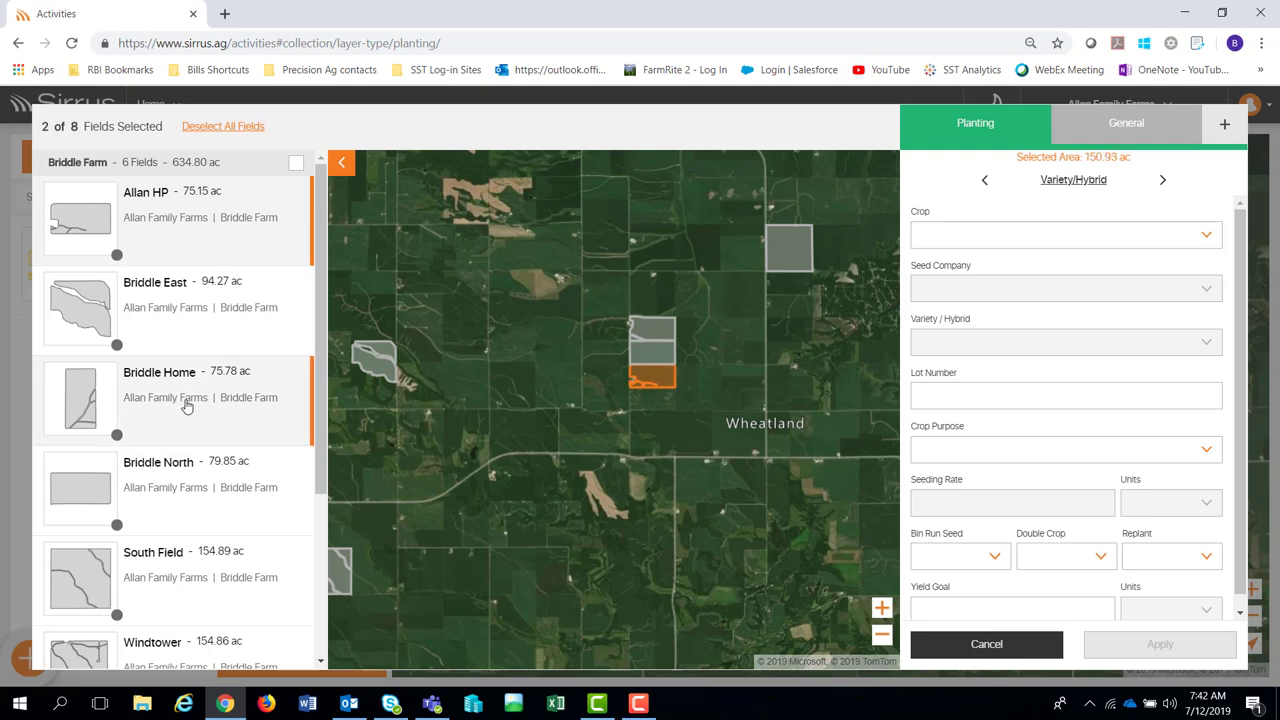
{"action": "left_click", "coordinate": [151, 485]}
{"action": "left_click", "coordinate": [177, 578]}
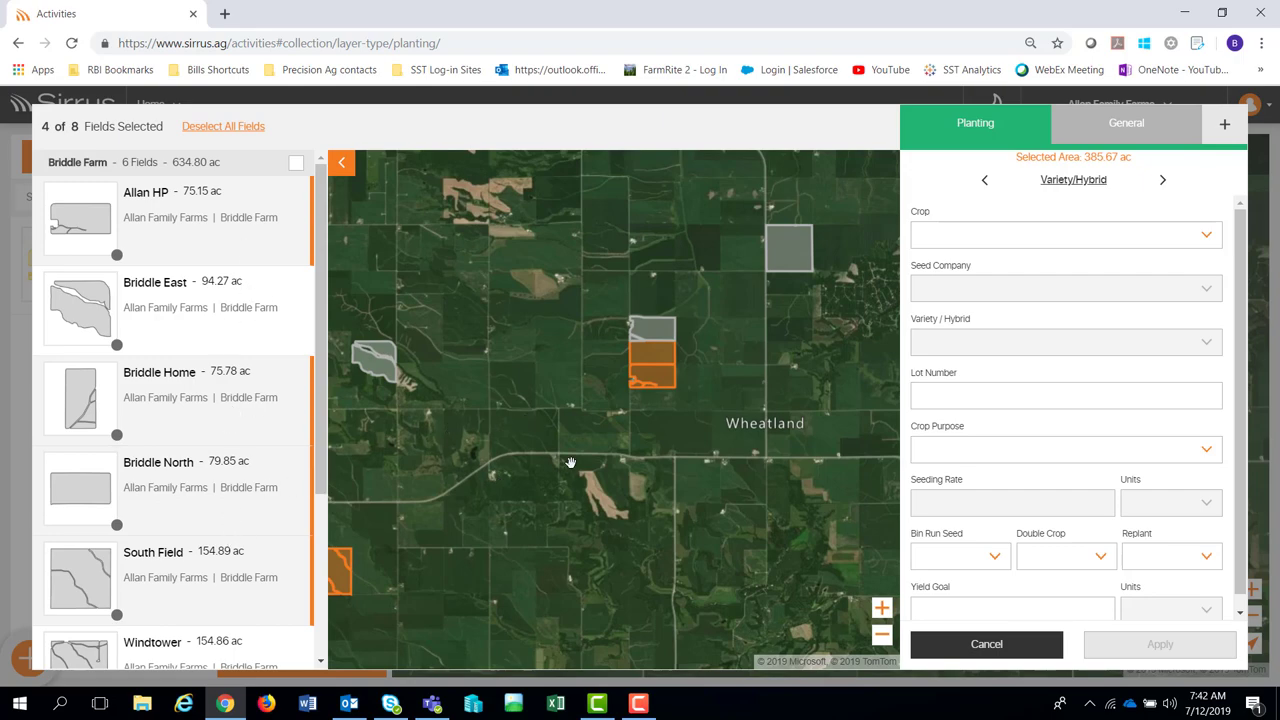
{"action": "scroll", "coordinate": [570, 458], "scroll_direction": "down", "scroll_amount": 2}
{"action": "scroll", "coordinate": [519, 461], "scroll_direction": "down", "scroll_amount": 1}
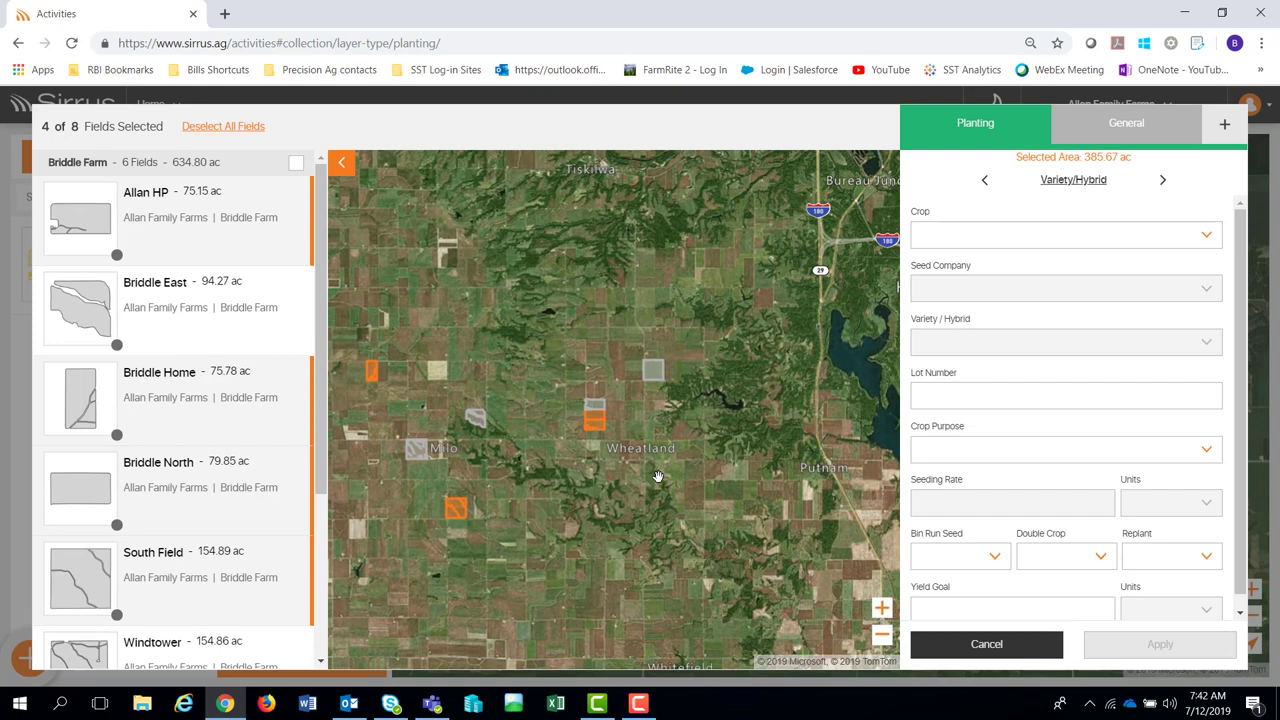
Add Fescue, Tall to the crop short list of the planting activity and finish editing the short list.
{"action": "left_click", "coordinate": [1216, 235]}
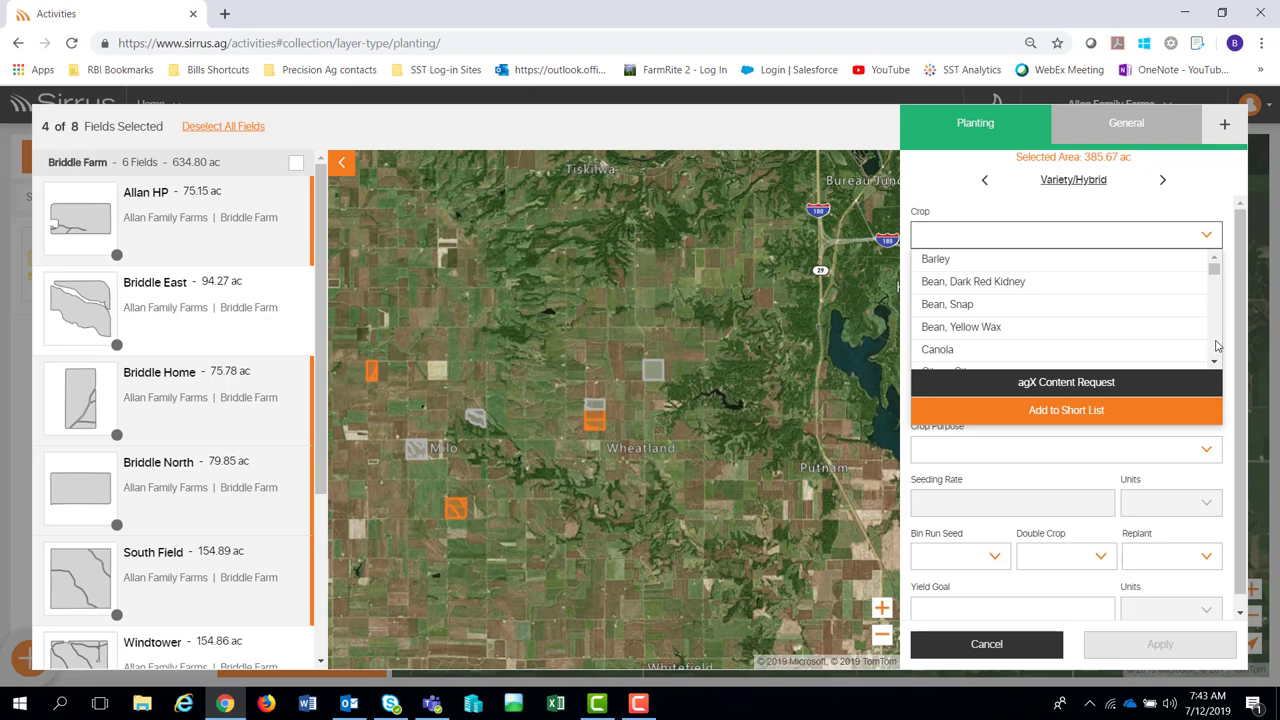
{"action": "scroll", "coordinate": [1217, 346], "scroll_direction": "down", "scroll_amount": 2}
{"action": "scroll", "coordinate": [1217, 346], "scroll_direction": "down", "scroll_amount": 2}
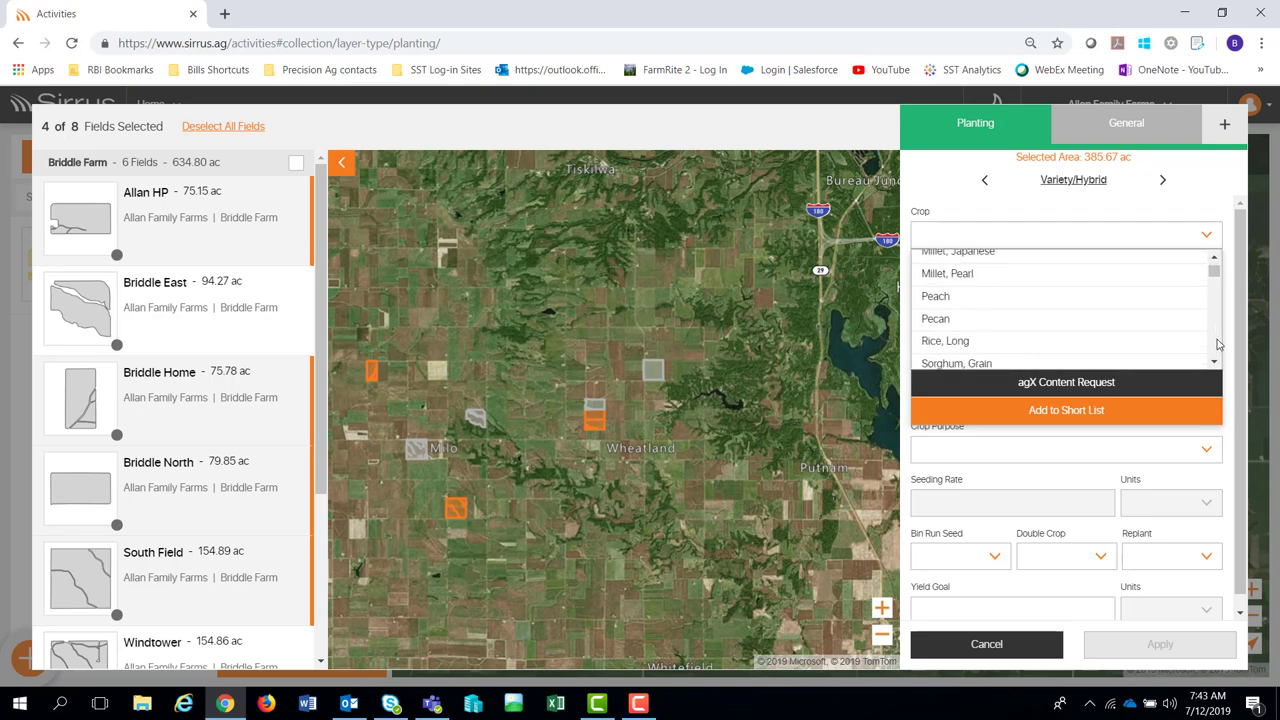
{"action": "scroll", "coordinate": [1217, 346], "scroll_direction": "down", "scroll_amount": 2}
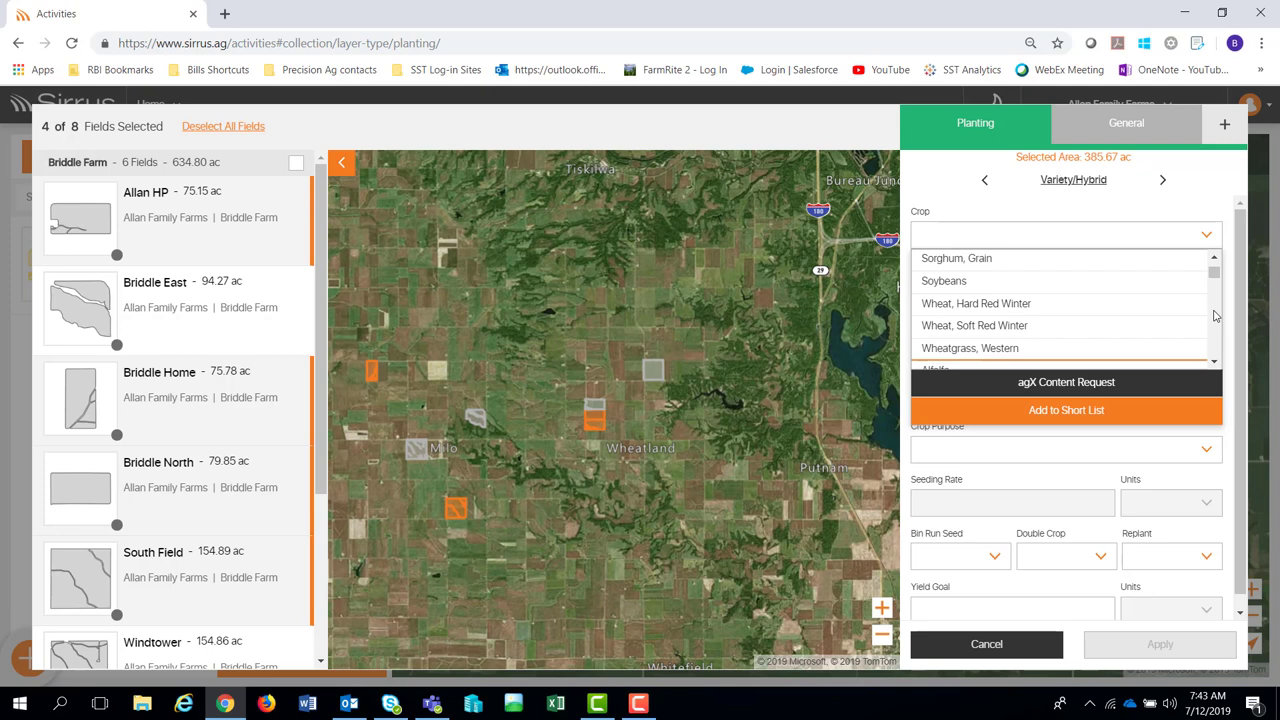
{"action": "left_click", "coordinate": [1053, 420]}
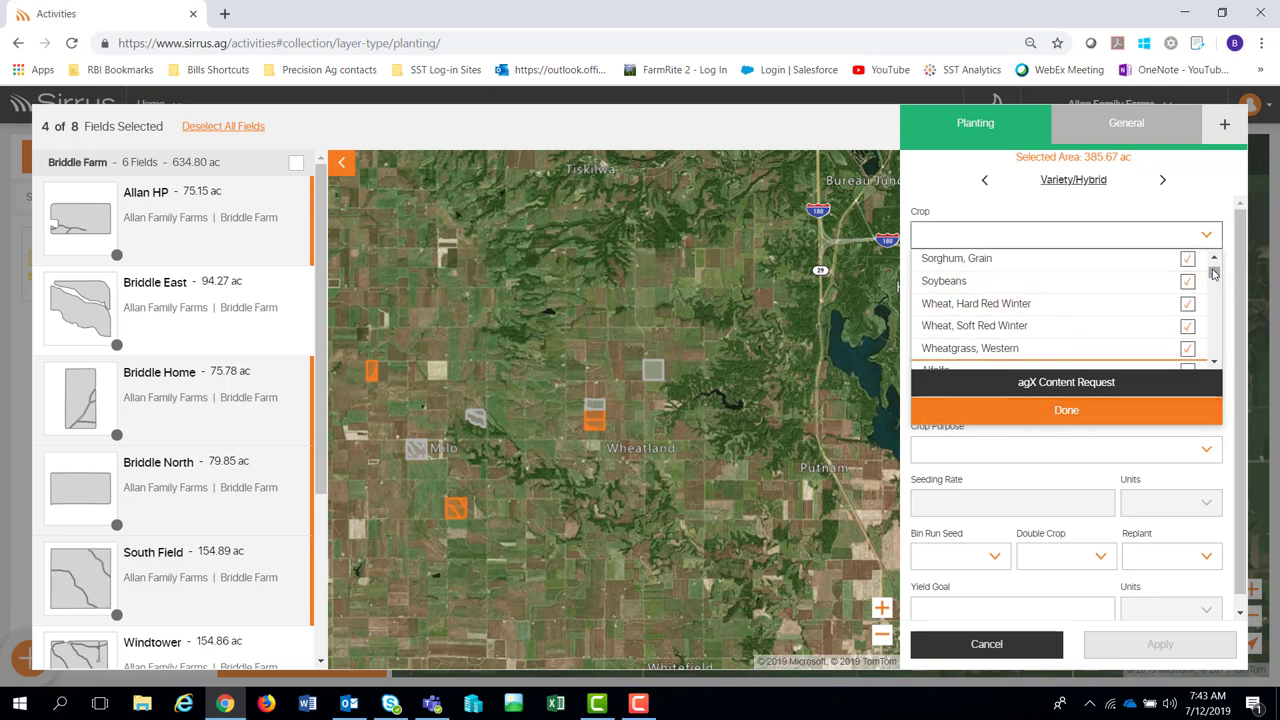
{"action": "scroll", "coordinate": [1214, 272], "scroll_direction": "down", "scroll_amount": 3}
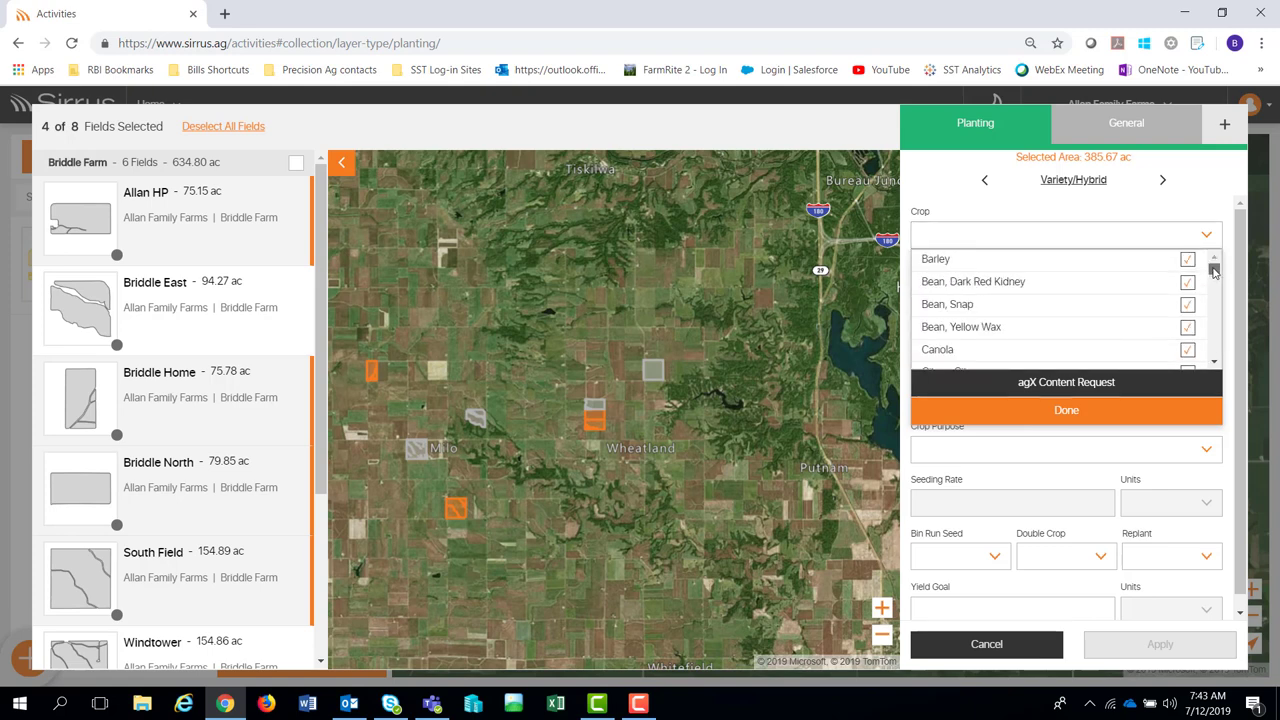
{"action": "left_click_drag", "start_coordinate": [1214, 272], "coordinate": [1213, 305]}
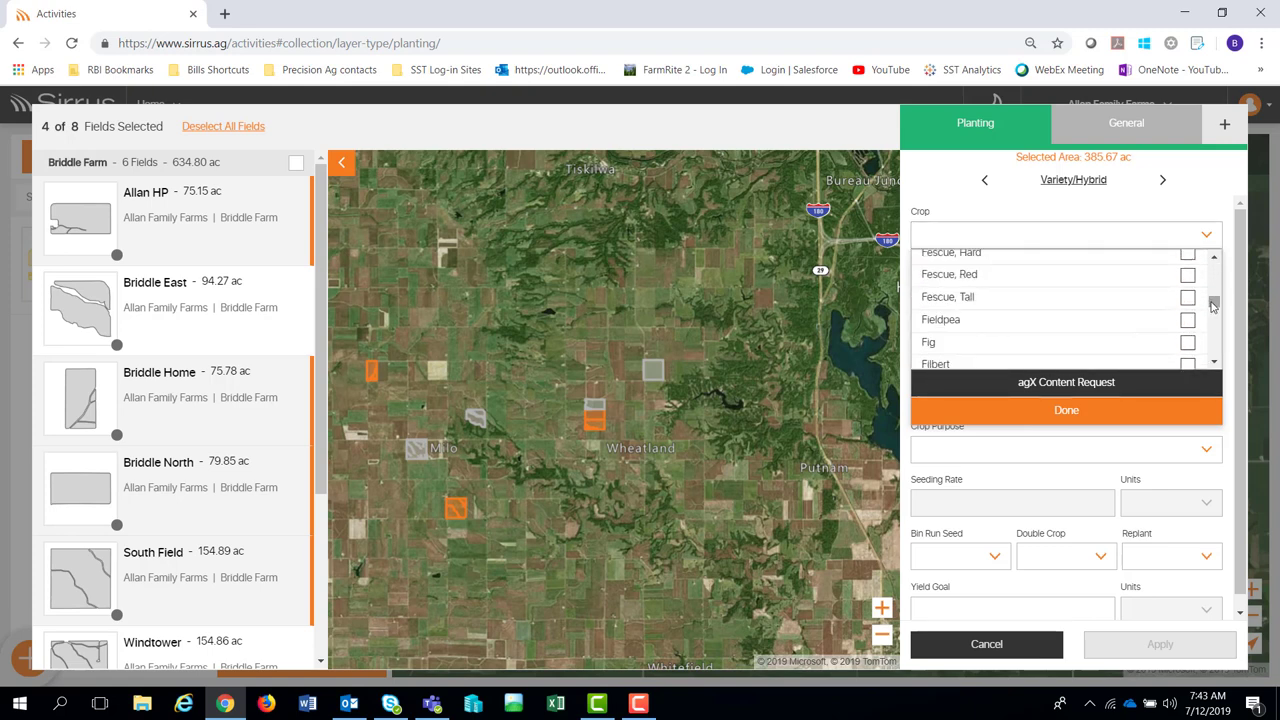
{"action": "left_click", "coordinate": [1187, 300]}
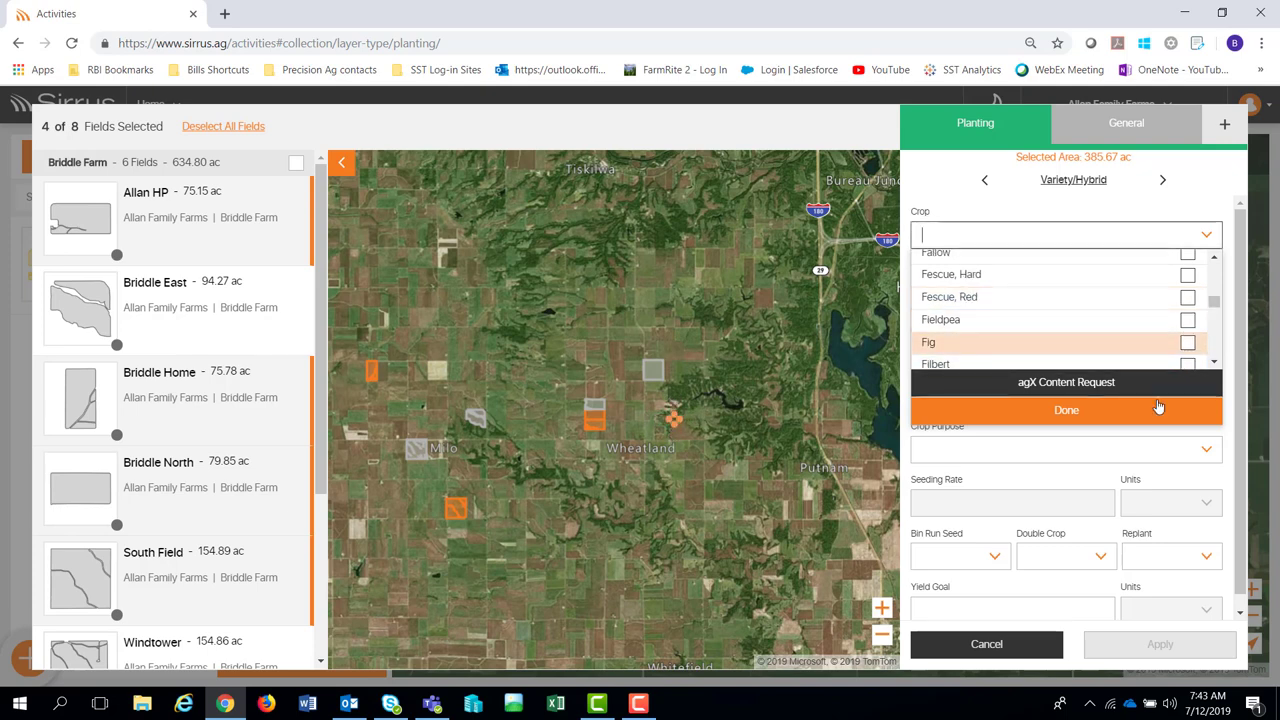
{"action": "left_click", "coordinate": [1072, 408]}
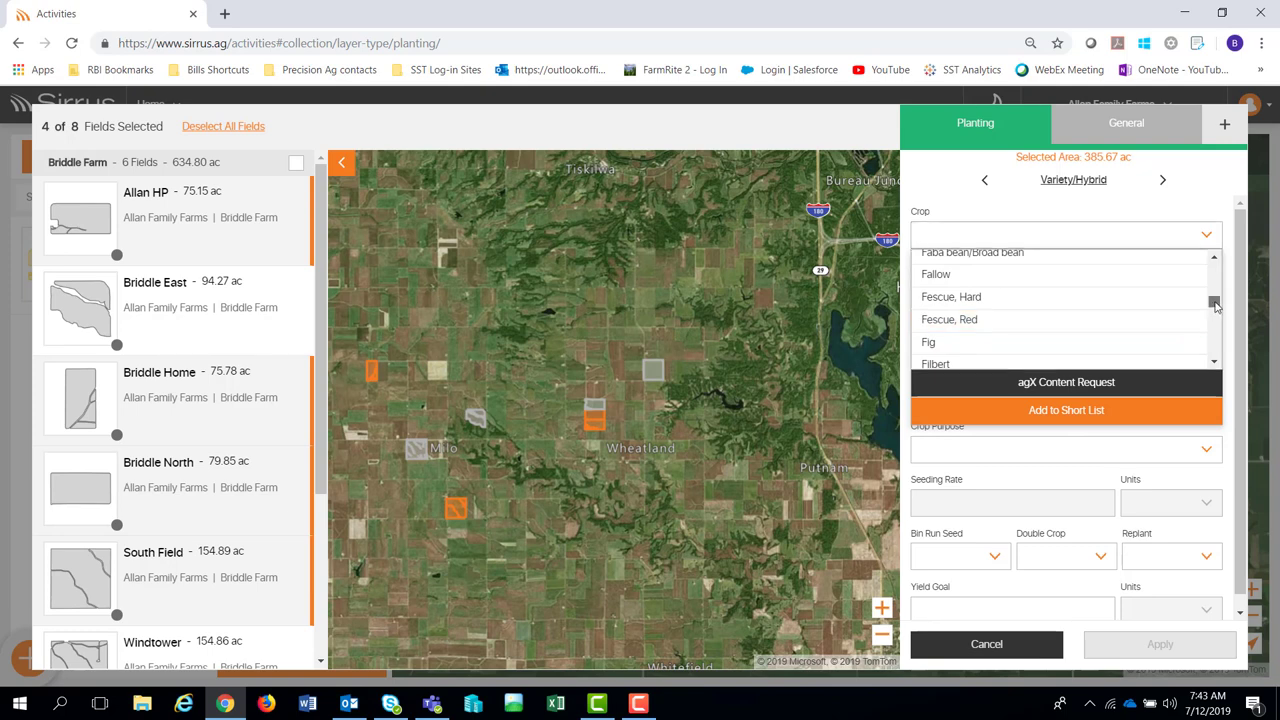
Check the crop short list for the added crop and set the planting crop to Soybeans.
{"action": "left_click_drag", "start_coordinate": [1215, 303], "coordinate": [1219, 268]}
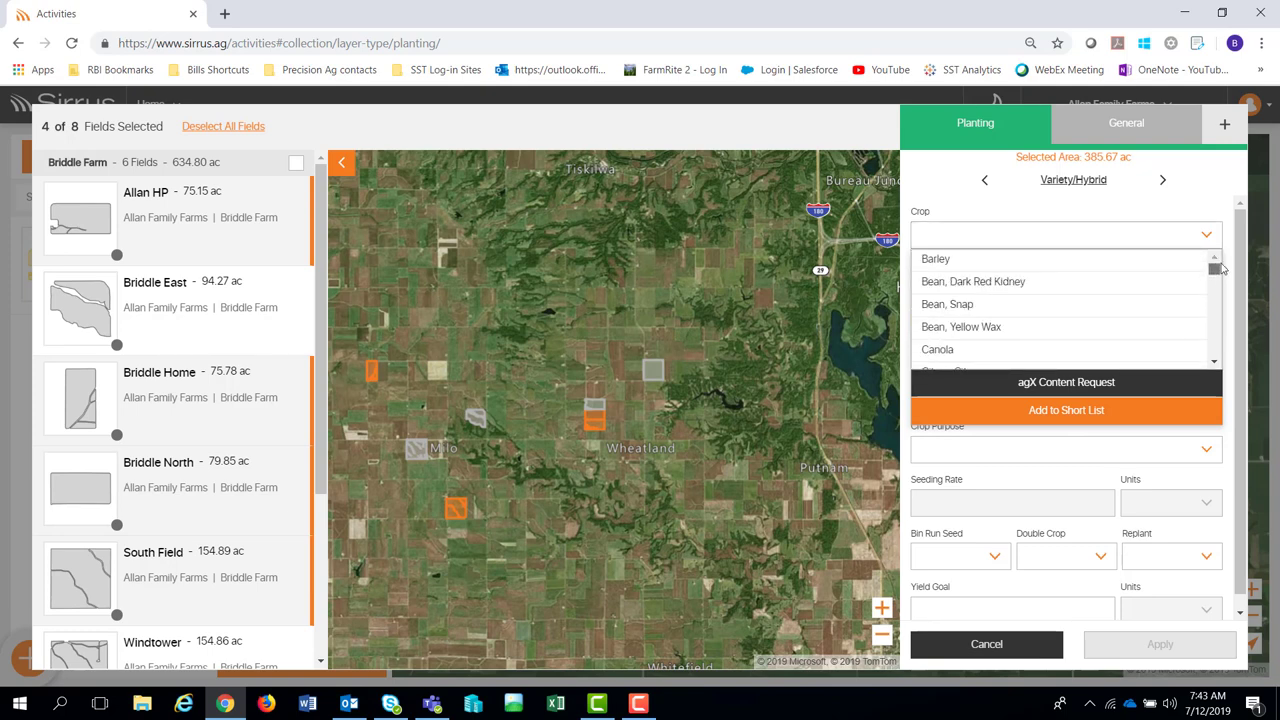
{"action": "scroll", "coordinate": [1216, 347], "scroll_direction": "down", "scroll_amount": 2}
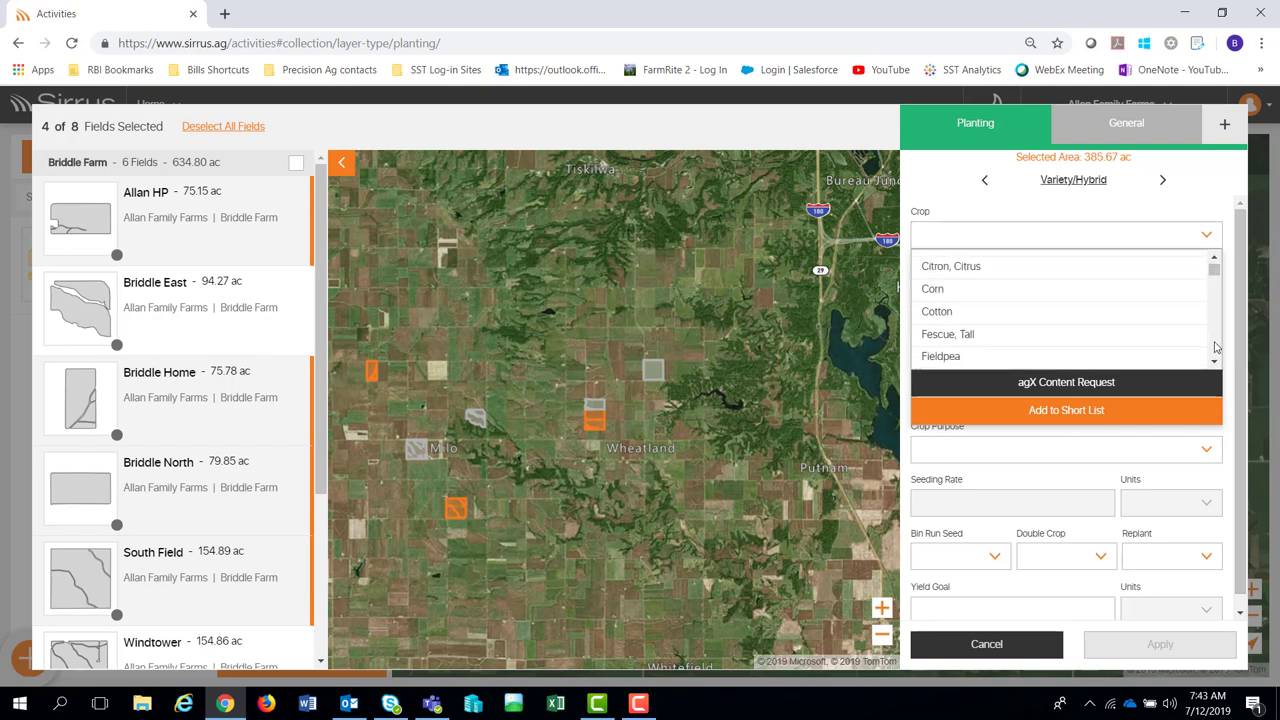
{"action": "scroll", "coordinate": [1216, 347], "scroll_direction": "down", "scroll_amount": 10}
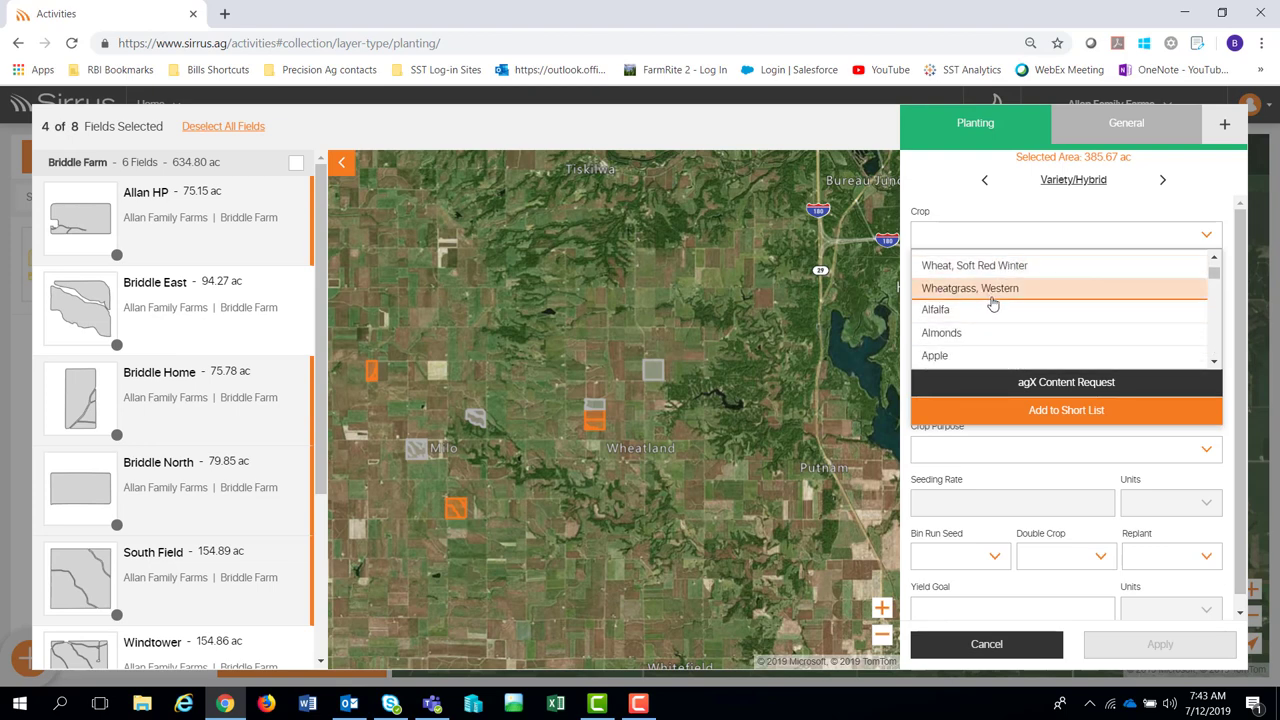
{"action": "left_click_drag", "start_coordinate": [1215, 273], "coordinate": [1216, 262]}
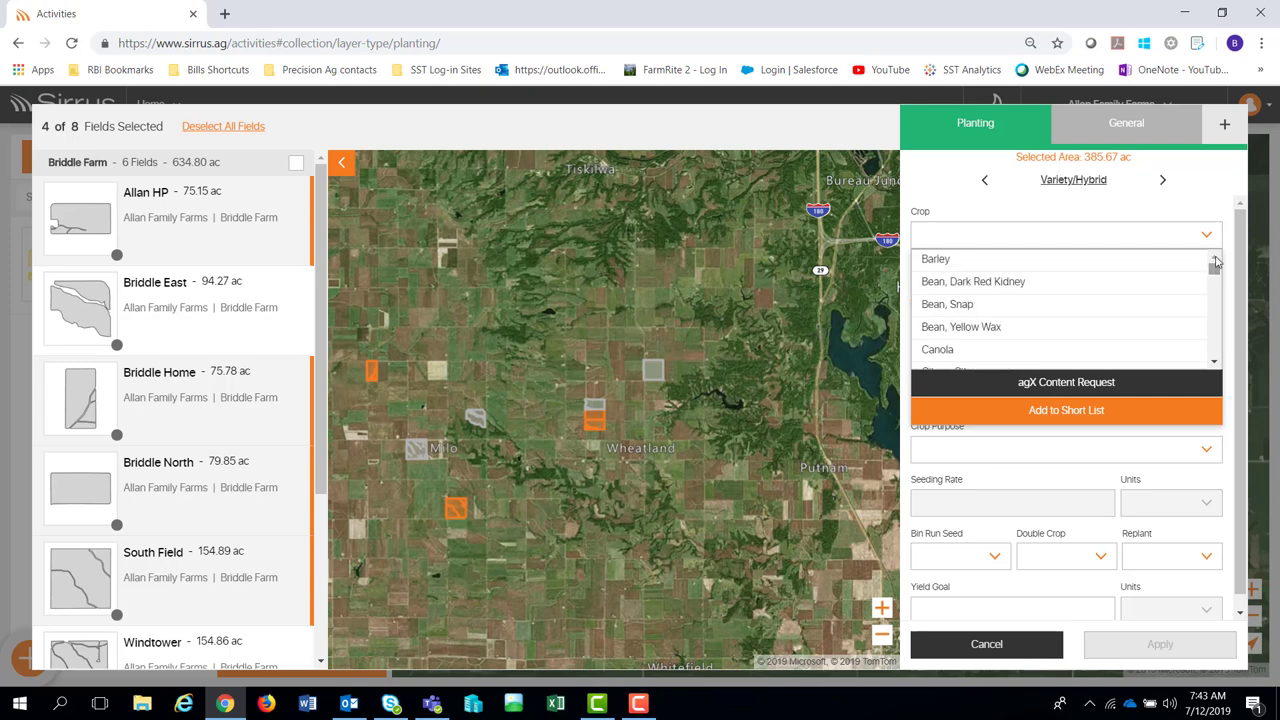
{"action": "scroll", "coordinate": [1152, 301], "scroll_direction": "down", "scroll_amount": 3}
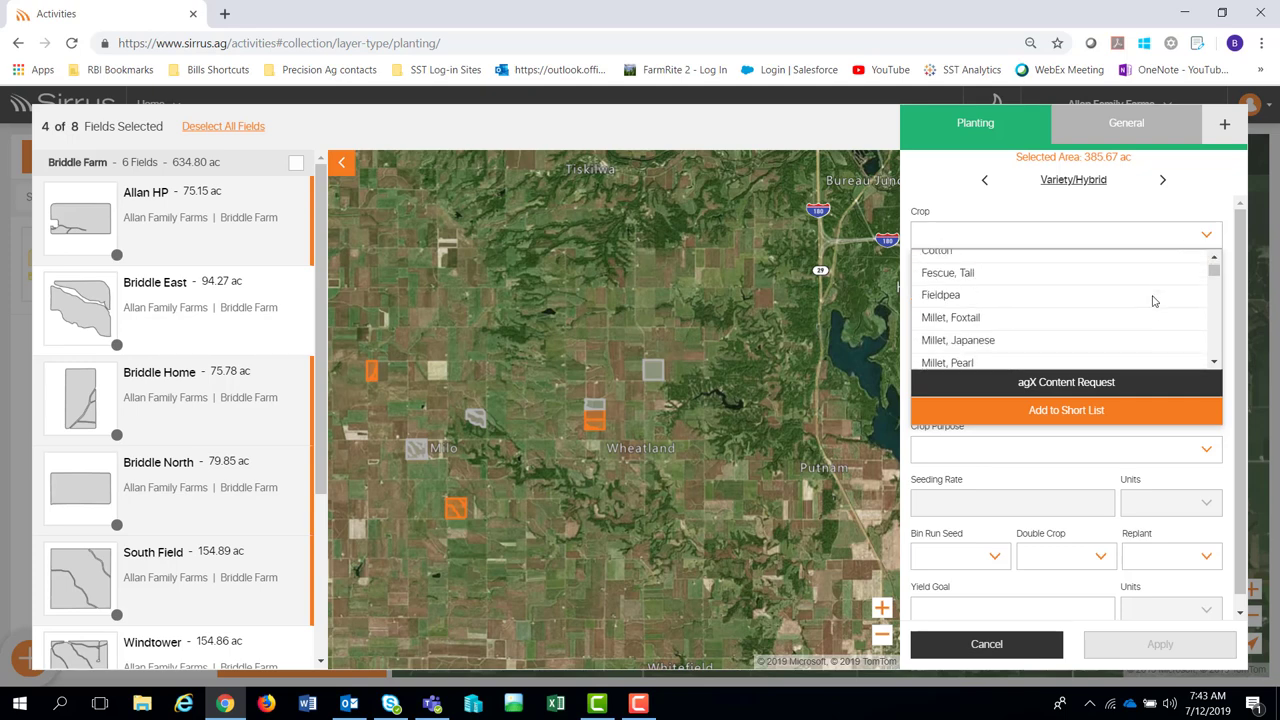
{"action": "scroll", "coordinate": [1157, 298], "scroll_direction": "down", "scroll_amount": 1}
{"action": "scroll", "coordinate": [1157, 296], "scroll_direction": "down", "scroll_amount": 1}
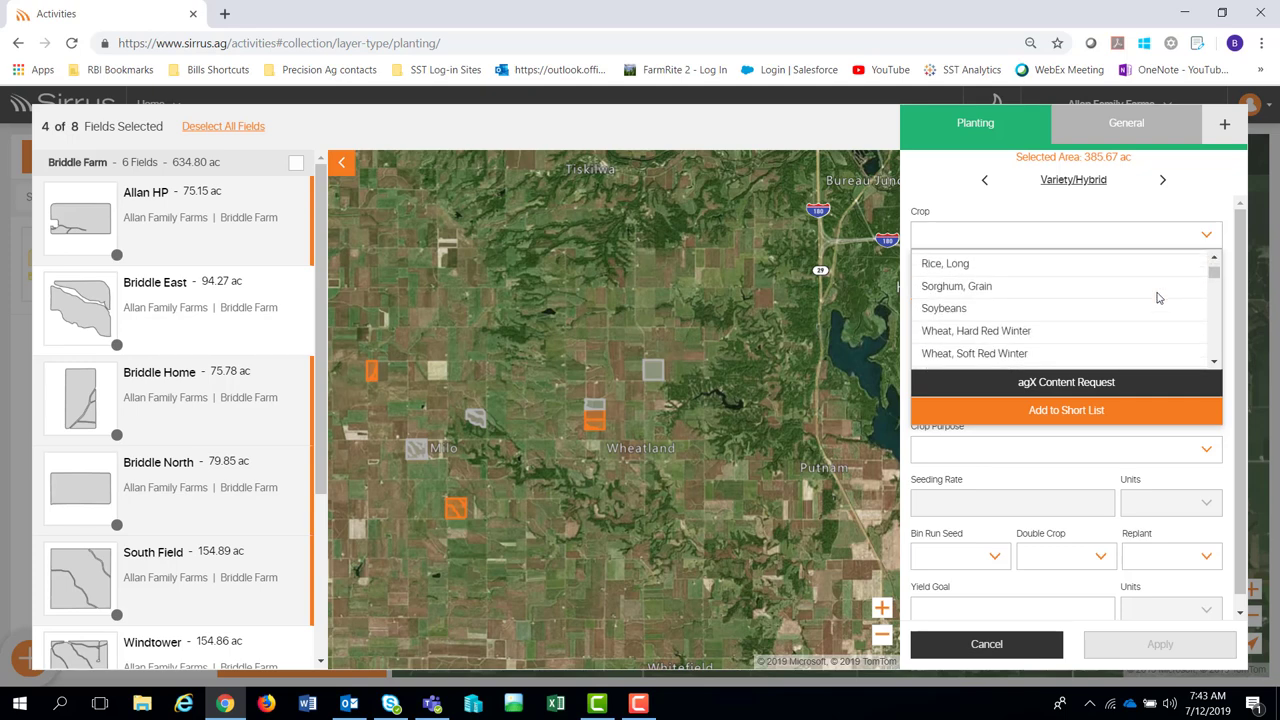
{"action": "left_click", "coordinate": [1177, 316]}
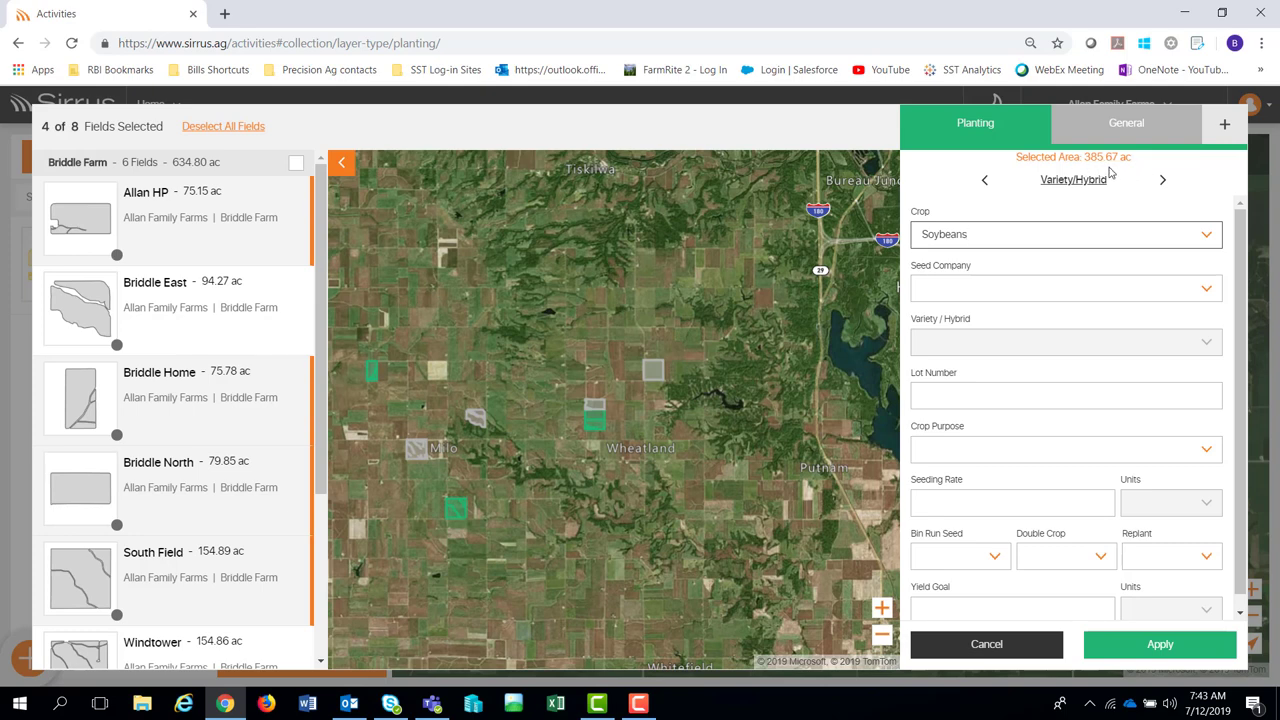
Set the seed company to ASGROW and the variety to 5801RR.
{"action": "left_click", "coordinate": [1204, 292]}
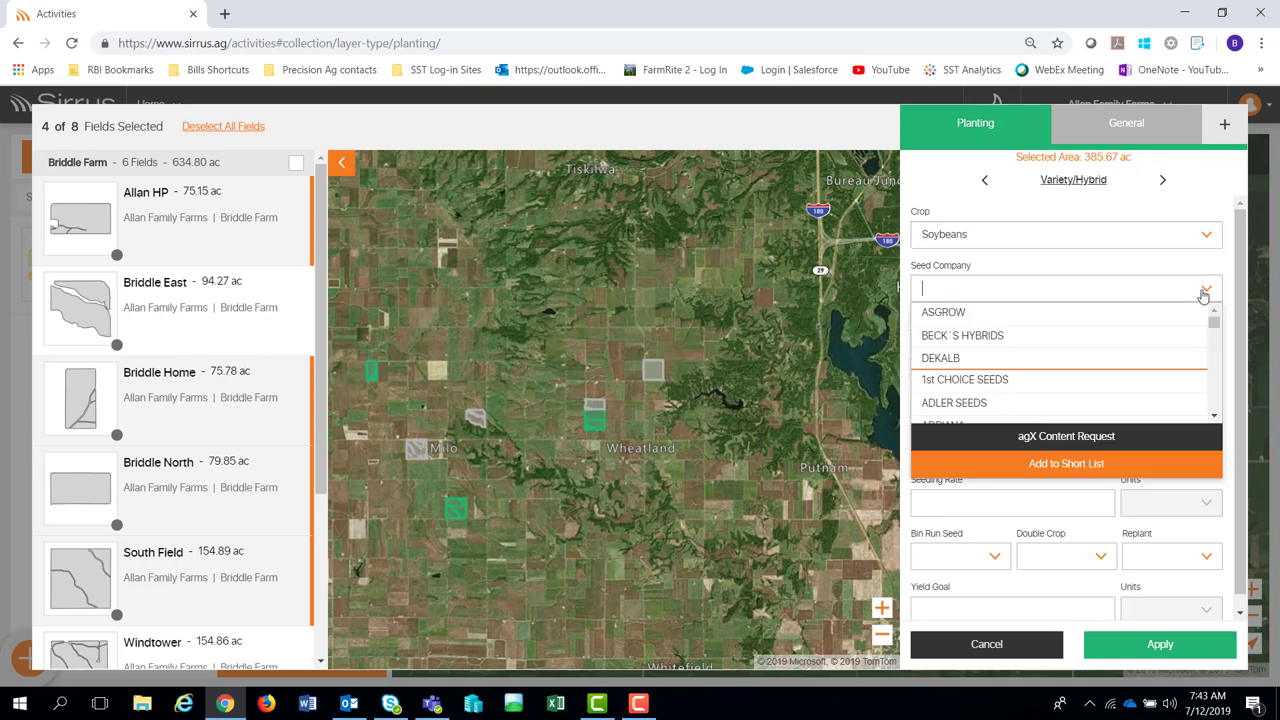
{"action": "left_click", "coordinate": [970, 314]}
{"action": "left_click", "coordinate": [977, 342]}
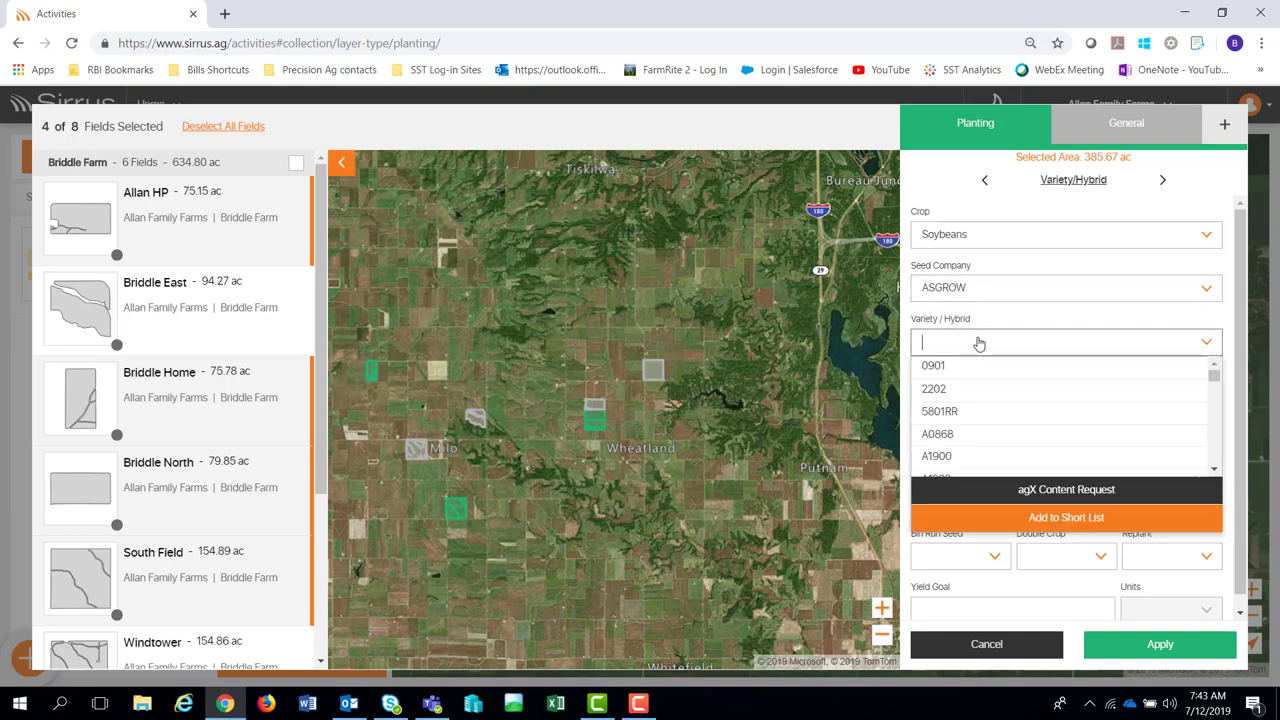
{"action": "left_click", "coordinate": [962, 414]}
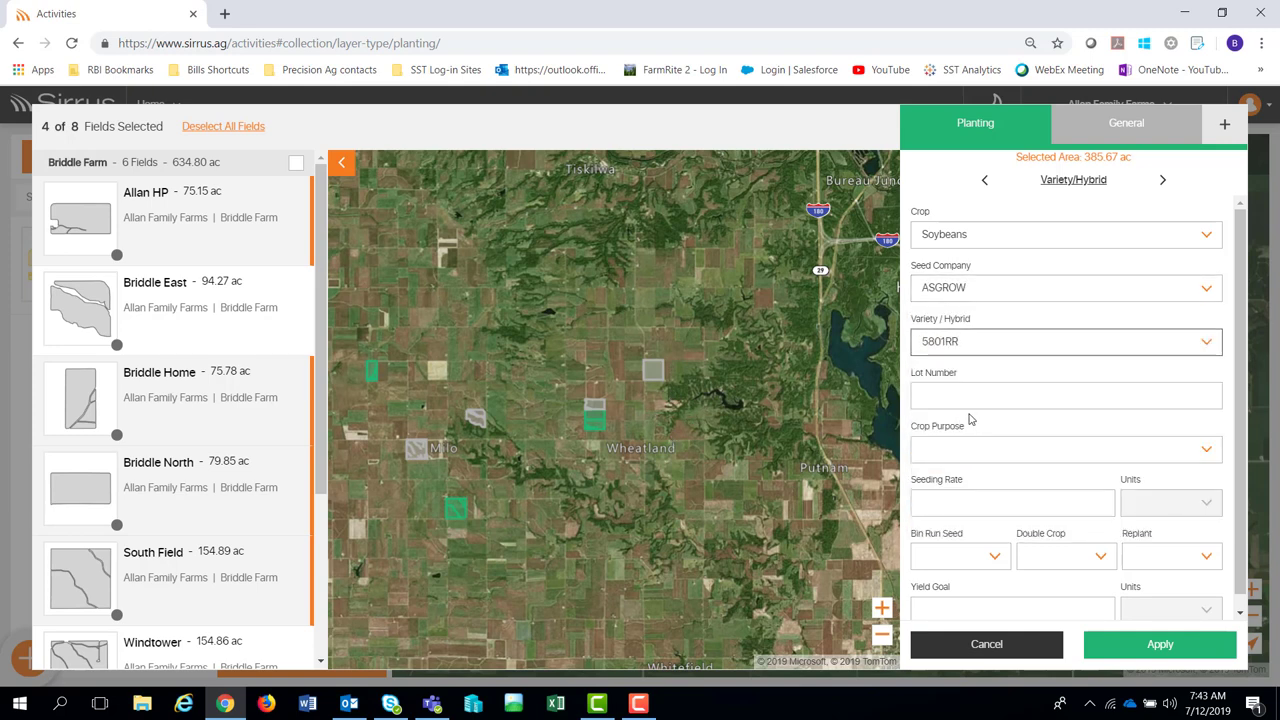
Set the crop purpose to Dry Grain and the seeding rate to 155000 seed/ac.
{"action": "left_click", "coordinate": [968, 459]}
{"action": "left_click", "coordinate": [966, 494]}
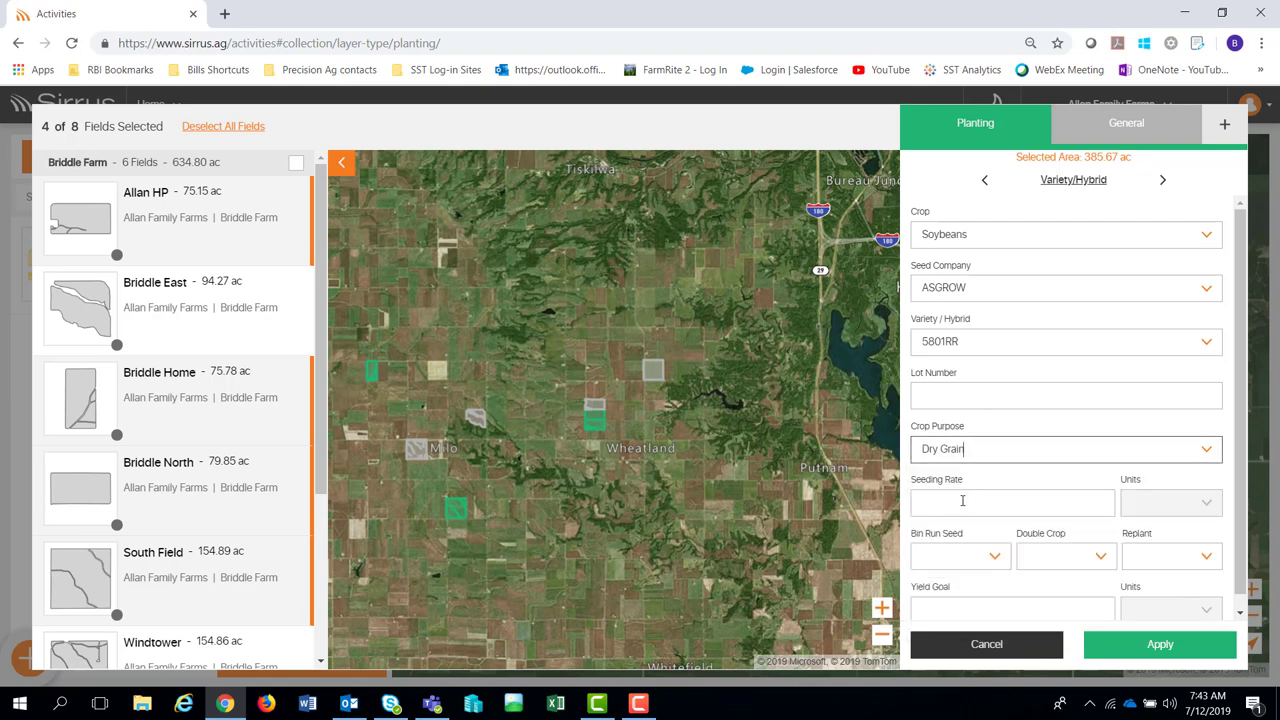
{"action": "left_click", "coordinate": [968, 500]}
{"action": "type", "text": "155000"}
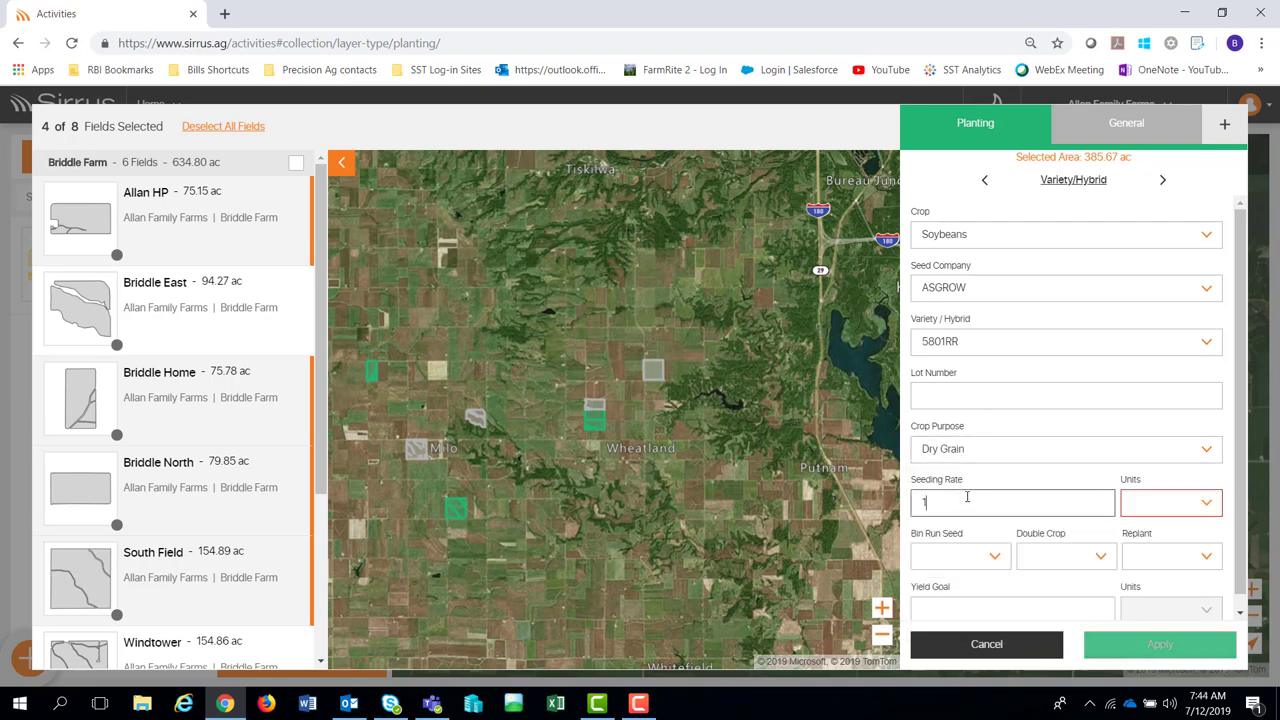
{"action": "left_click", "coordinate": [1137, 506]}
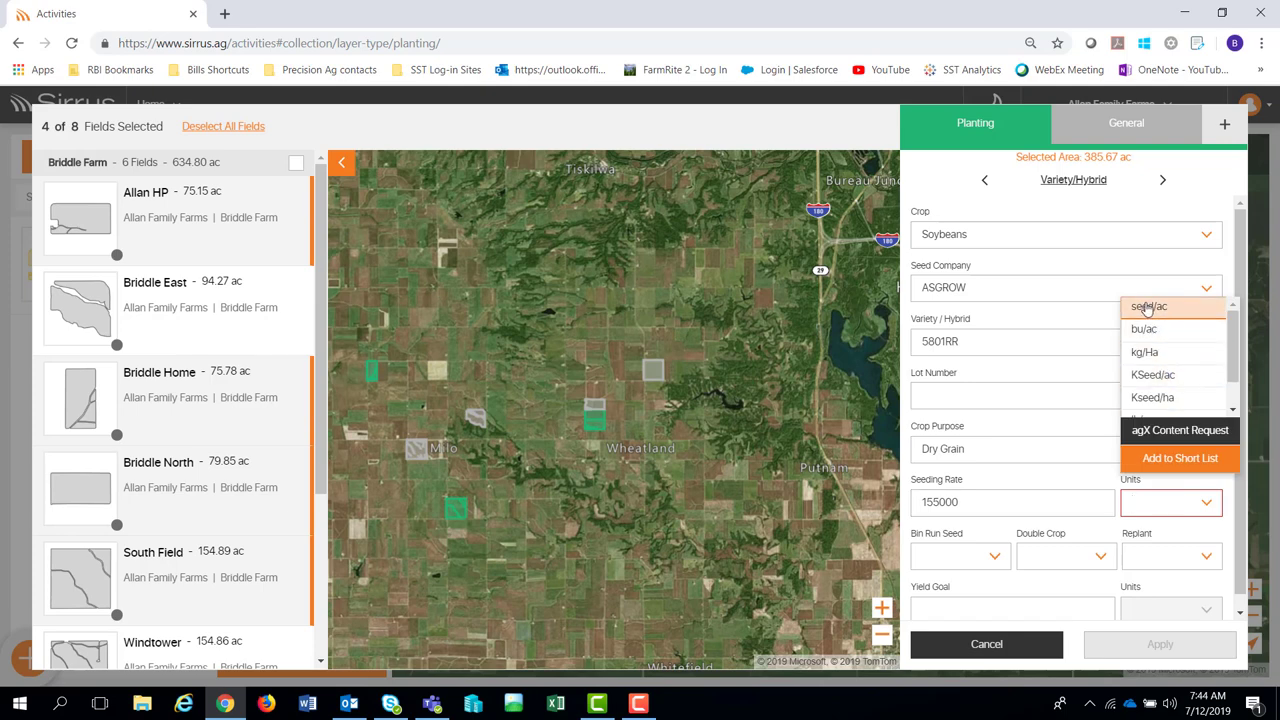
{"action": "left_click", "coordinate": [1180, 311]}
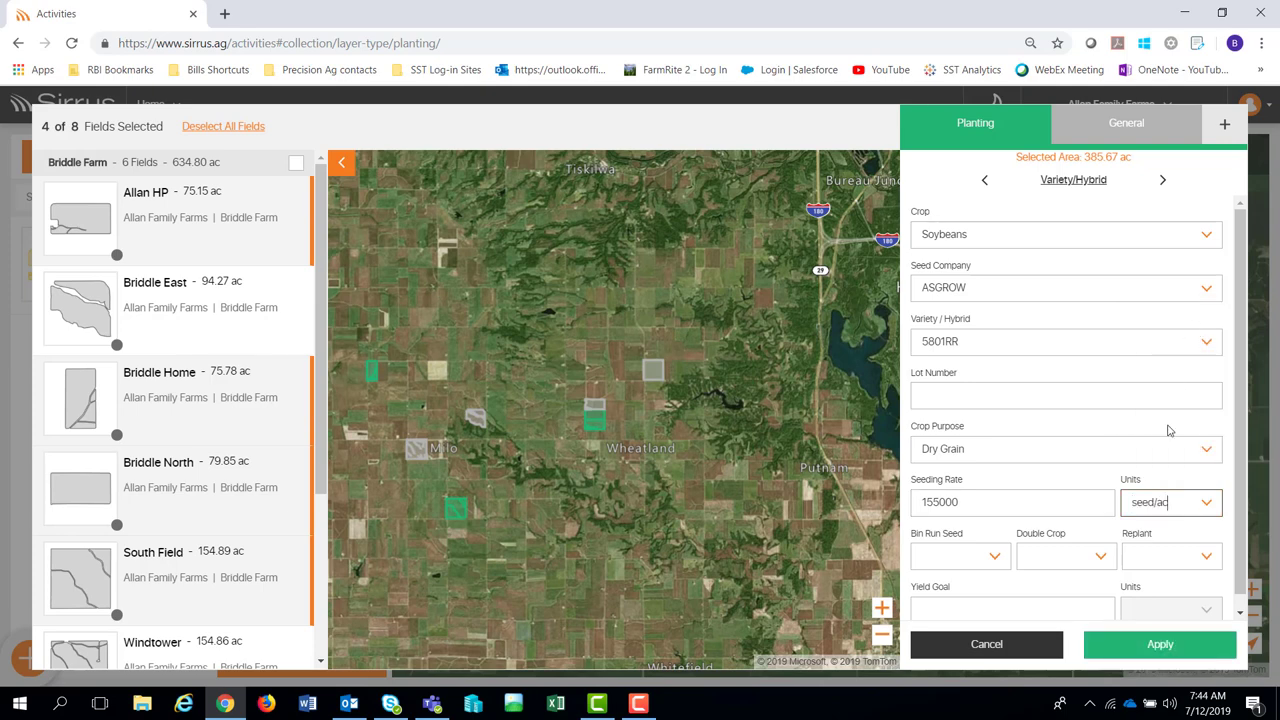
Examine the Seed Placement, Seed Treatment and Planting Equipment sections for Planting, plus all sections of the General information.
{"action": "left_click", "coordinate": [1164, 183]}
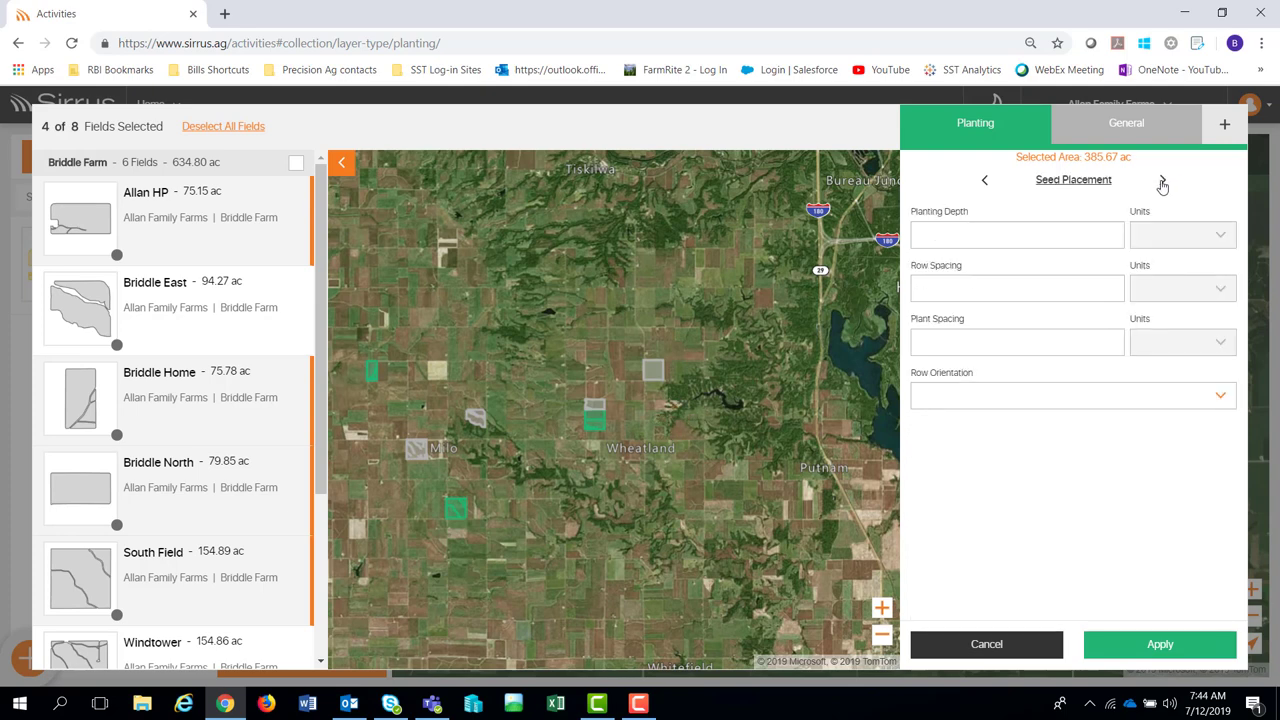
{"action": "left_click", "coordinate": [1164, 183]}
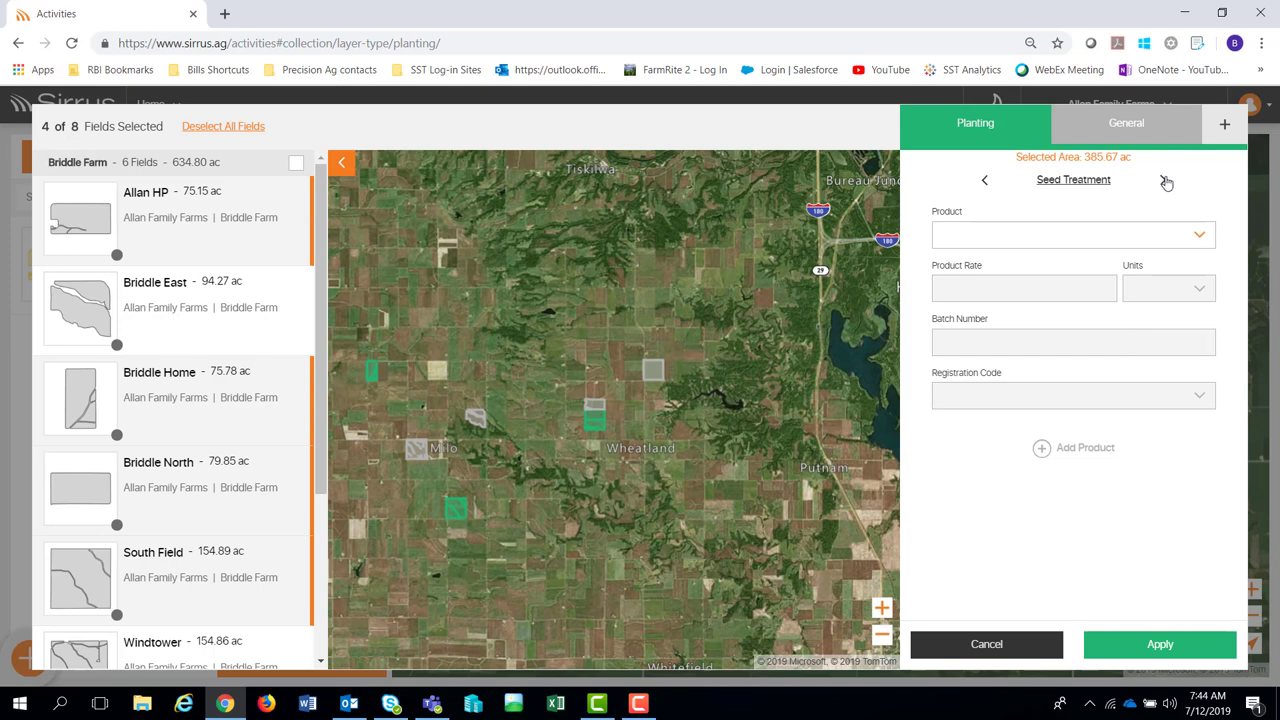
{"action": "left_click", "coordinate": [1165, 181]}
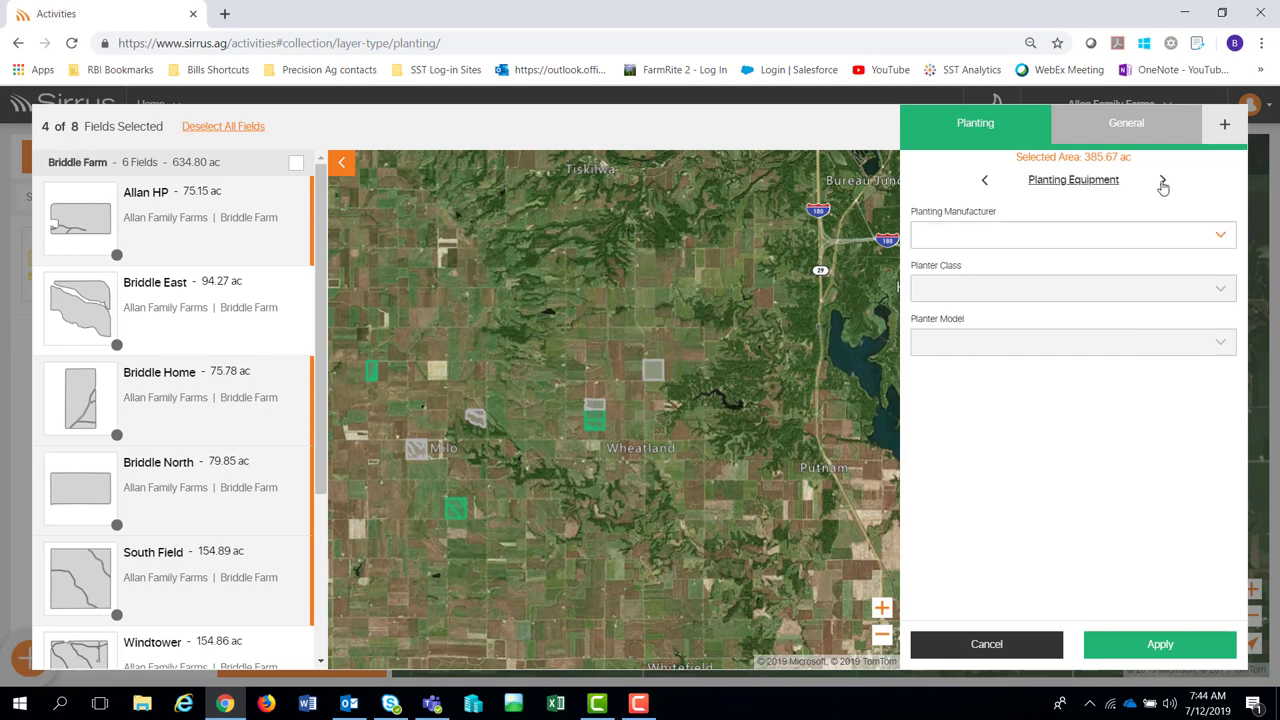
{"action": "left_click", "coordinate": [1163, 181]}
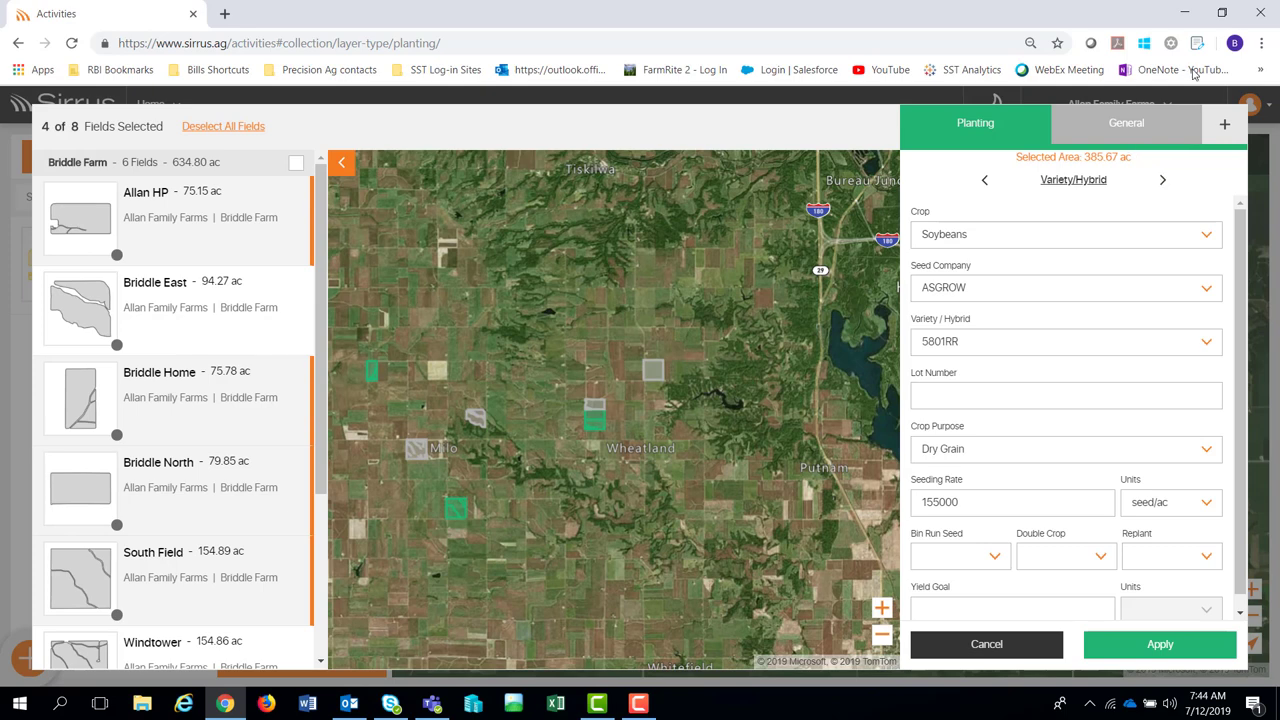
{"action": "left_click", "coordinate": [1130, 124]}
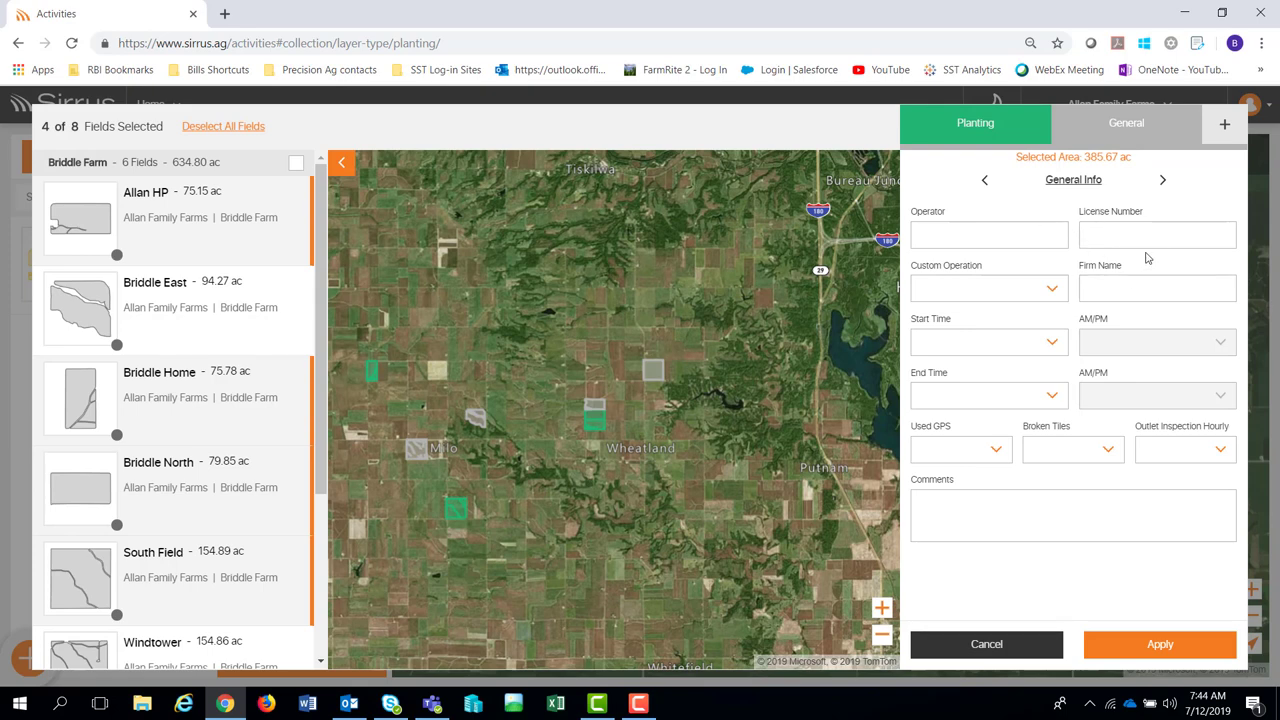
{"action": "left_click", "coordinate": [1163, 182]}
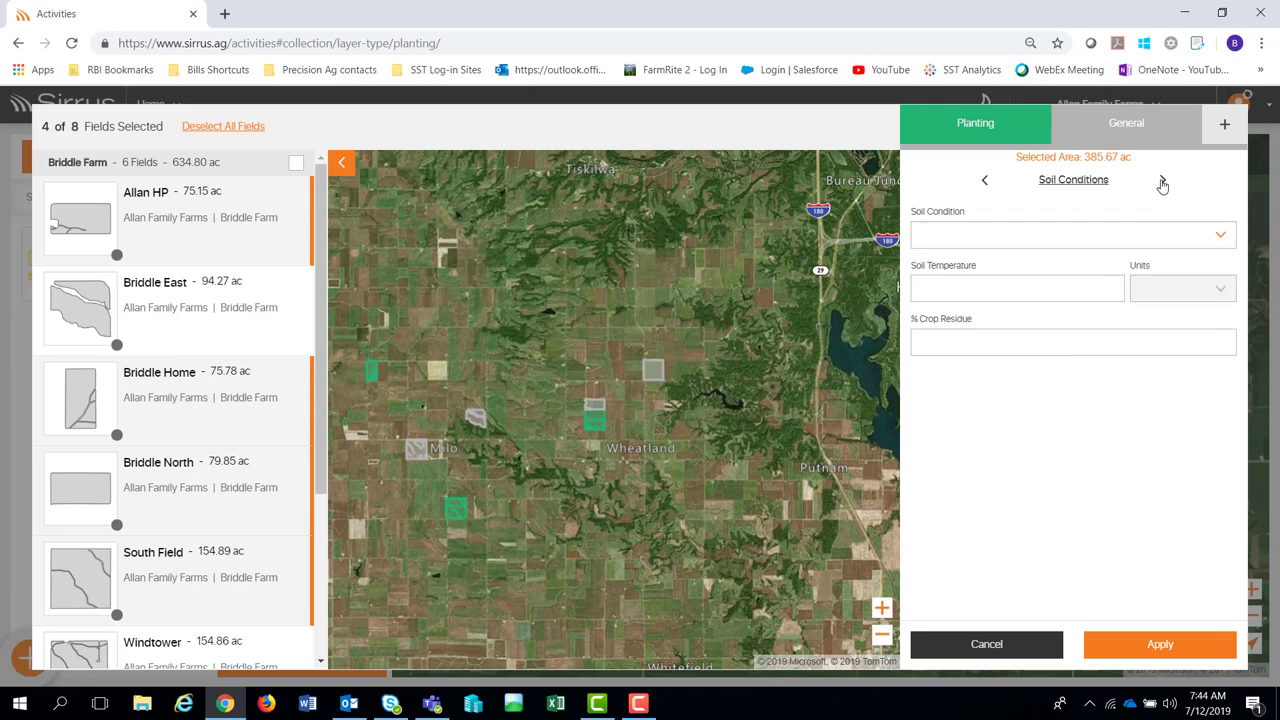
{"action": "left_click", "coordinate": [1164, 182]}
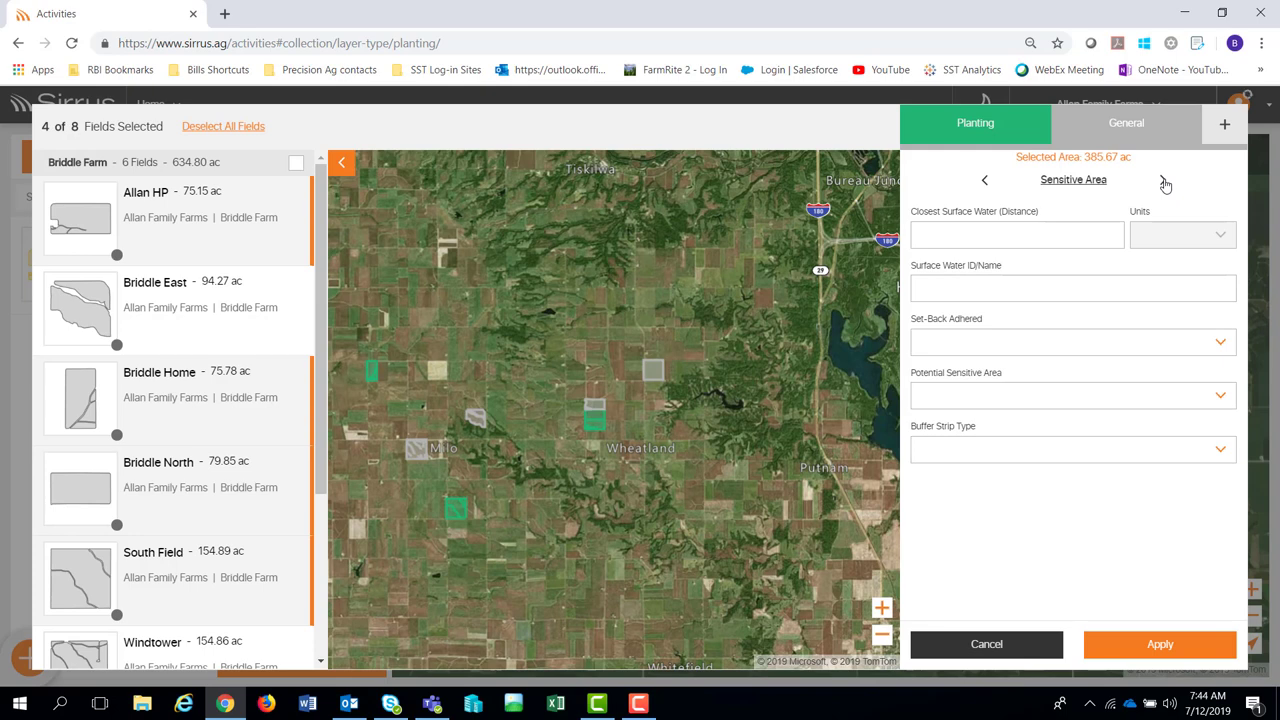
{"action": "left_click", "coordinate": [1164, 182]}
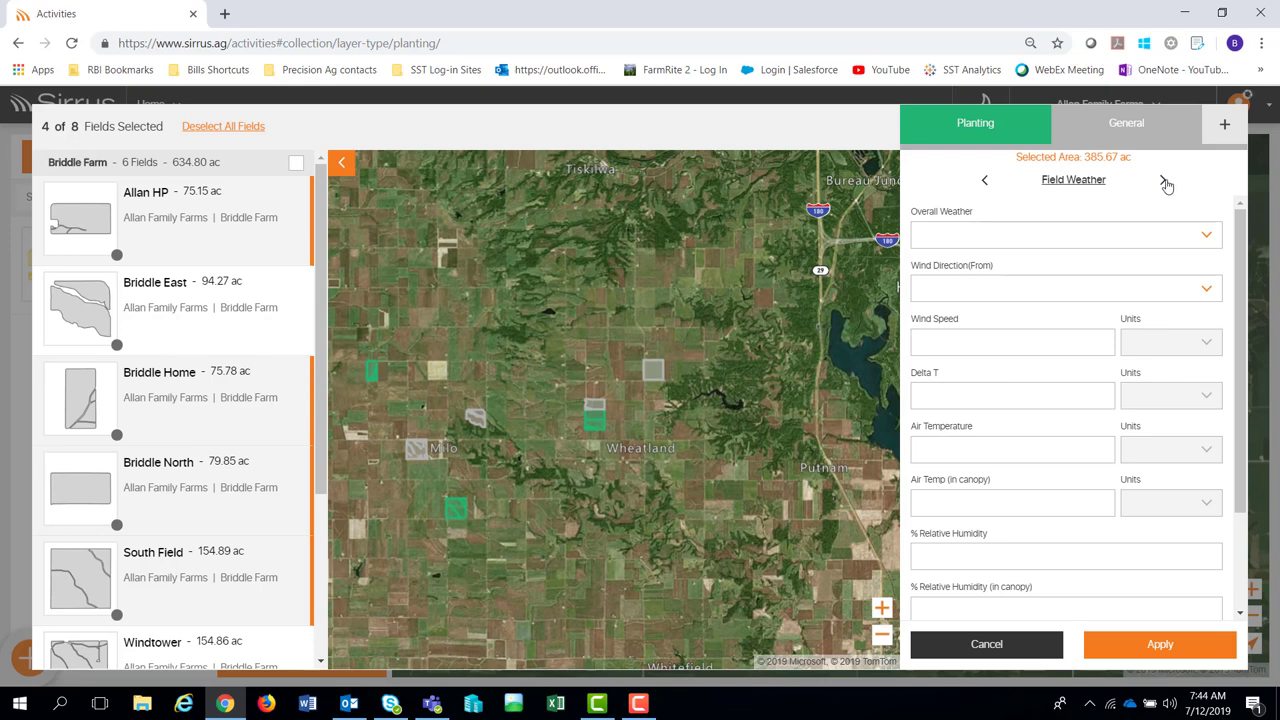
{"action": "left_click", "coordinate": [1164, 182]}
{"action": "left_click", "coordinate": [1164, 182]}
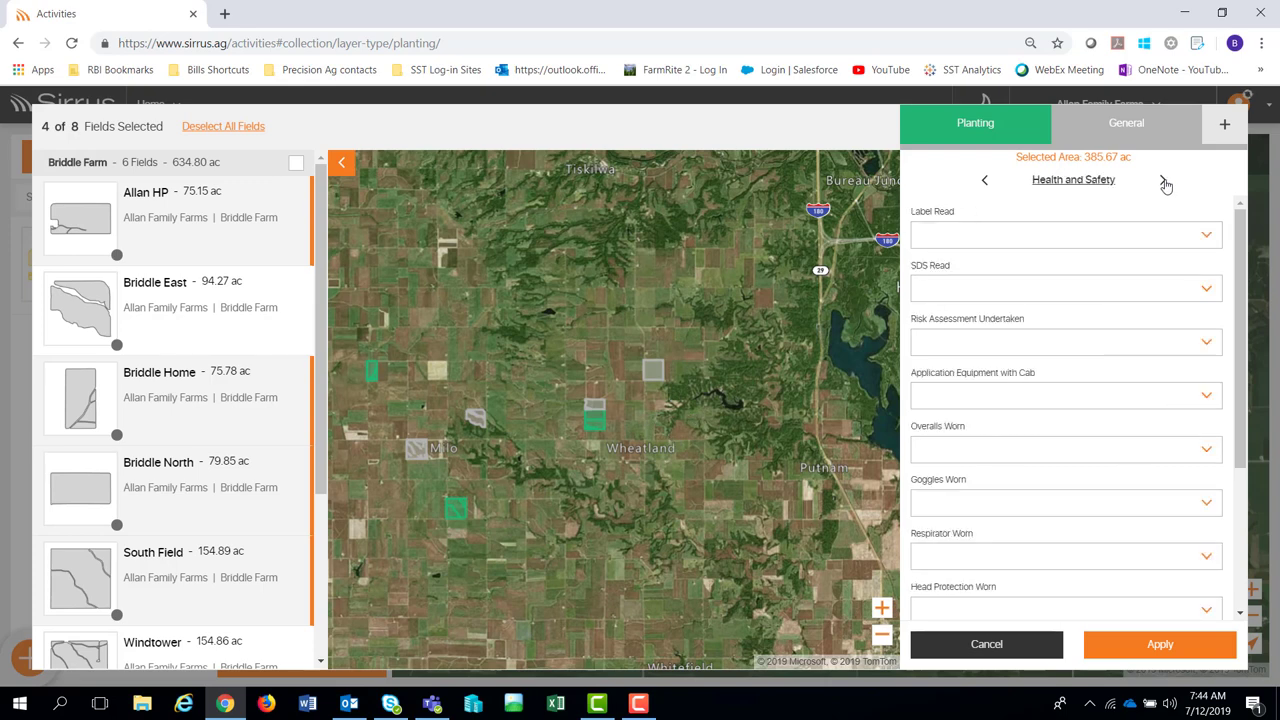
{"action": "left_click", "coordinate": [1164, 182]}
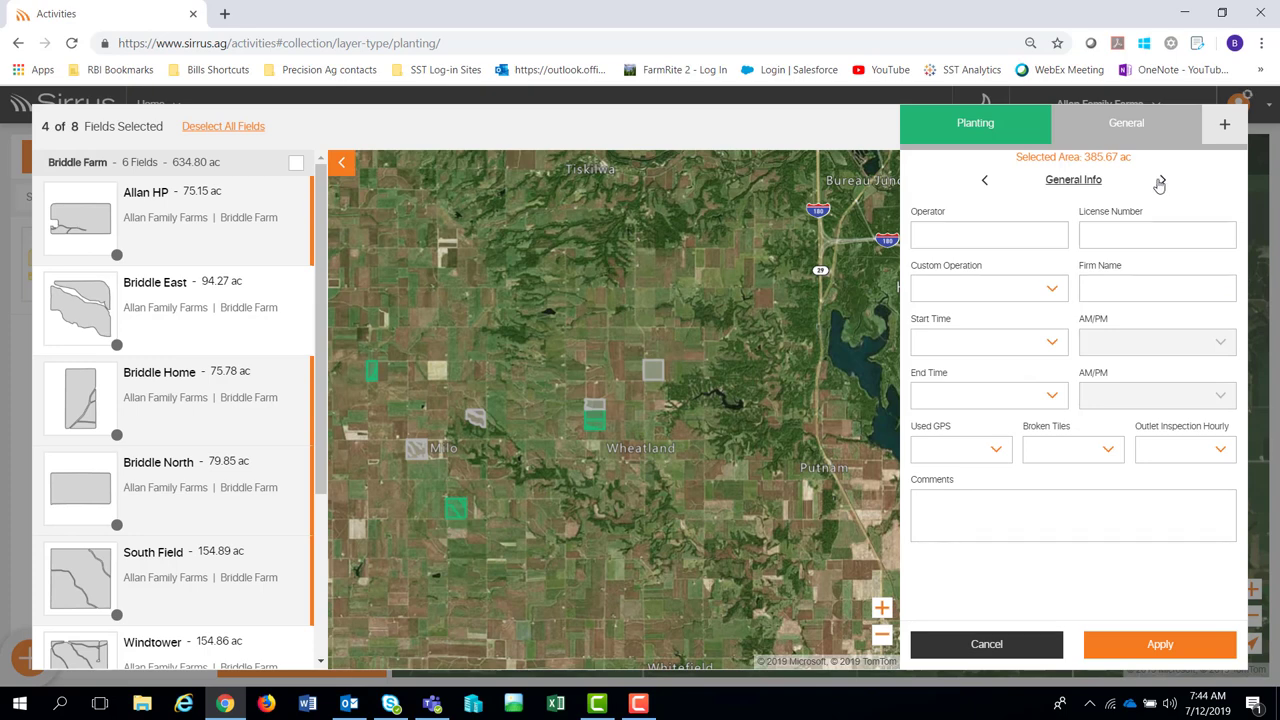
Add a Crop Protection & Fertilizer operation to the activity and set its product type to Commercial Fertilizer.
{"action": "left_click", "coordinate": [1220, 131]}
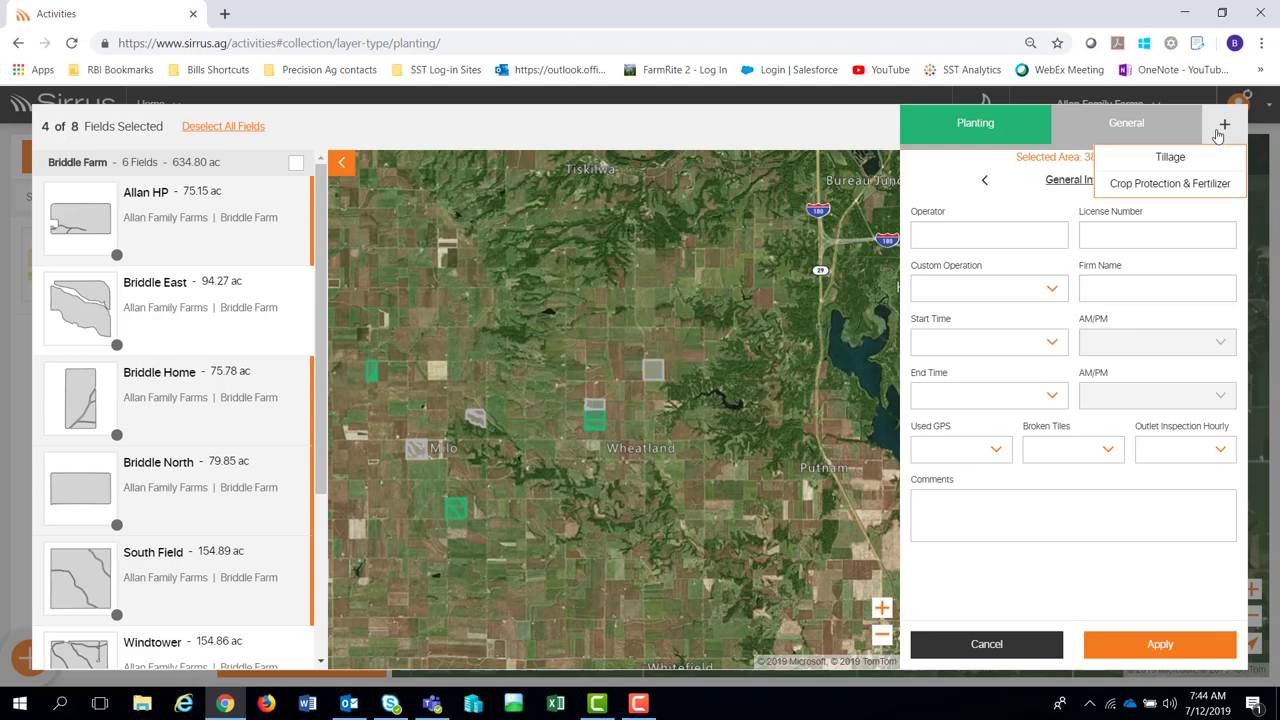
{"action": "left_click", "coordinate": [1157, 188]}
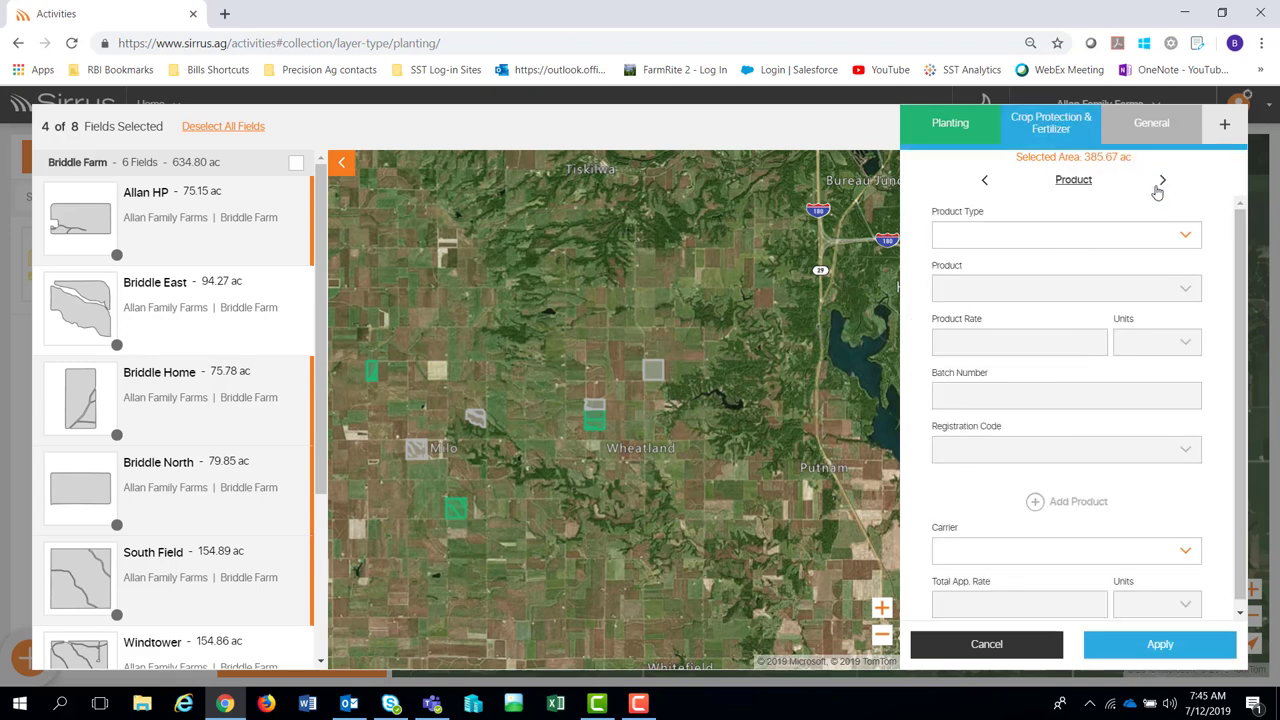
{"action": "left_click", "coordinate": [1187, 238]}
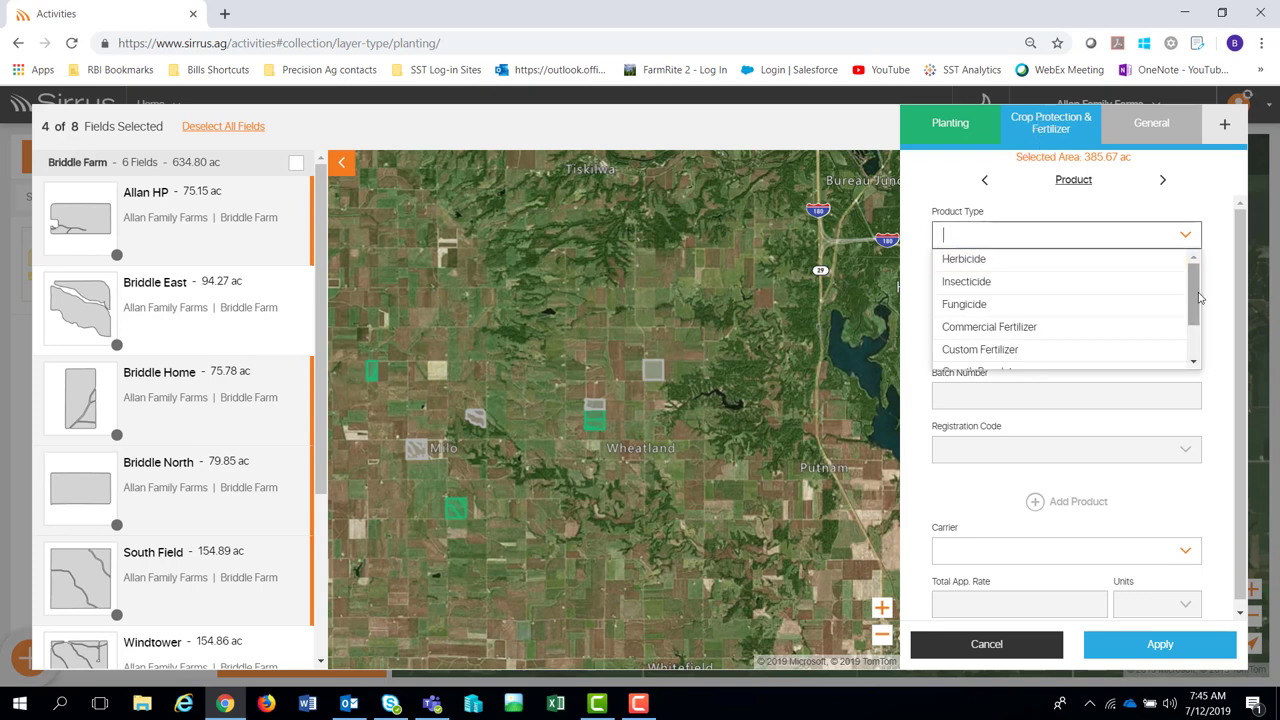
{"action": "left_click", "coordinate": [1005, 326]}
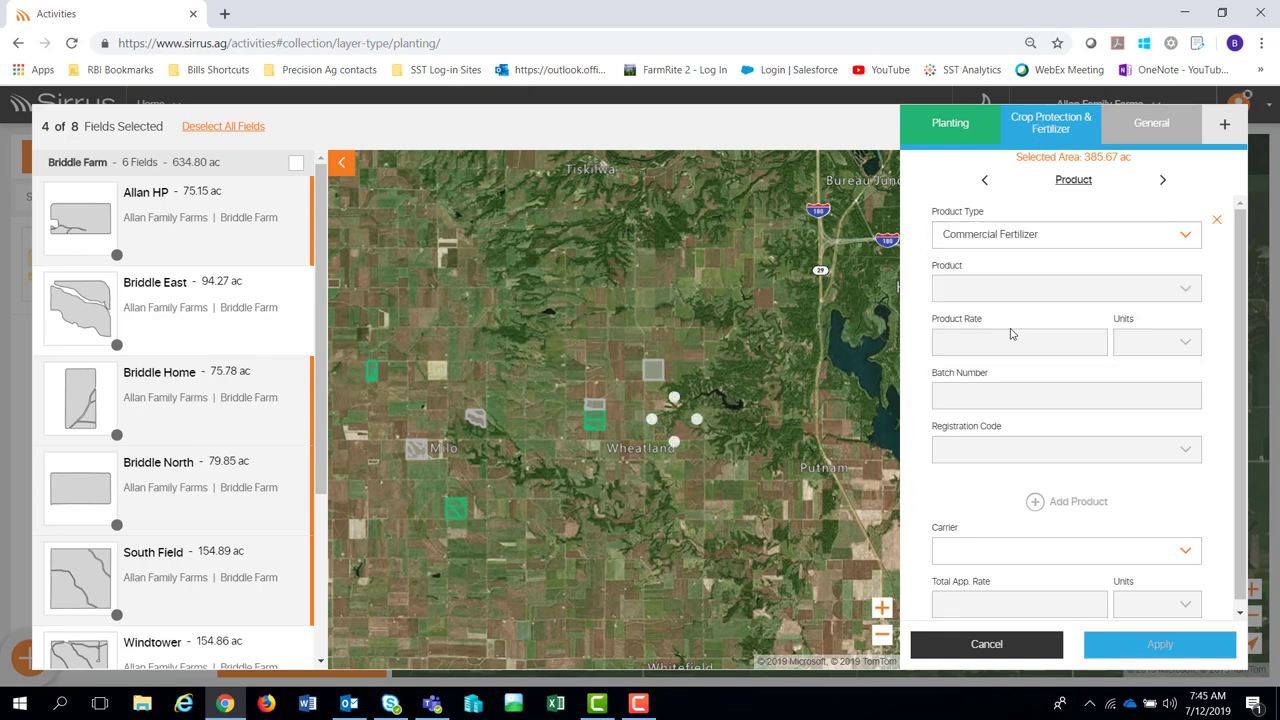
Choose 0-0-60 as the fertilizer product and set its product rate to 240 lb/ac.
{"action": "left_click", "coordinate": [1148, 290]}
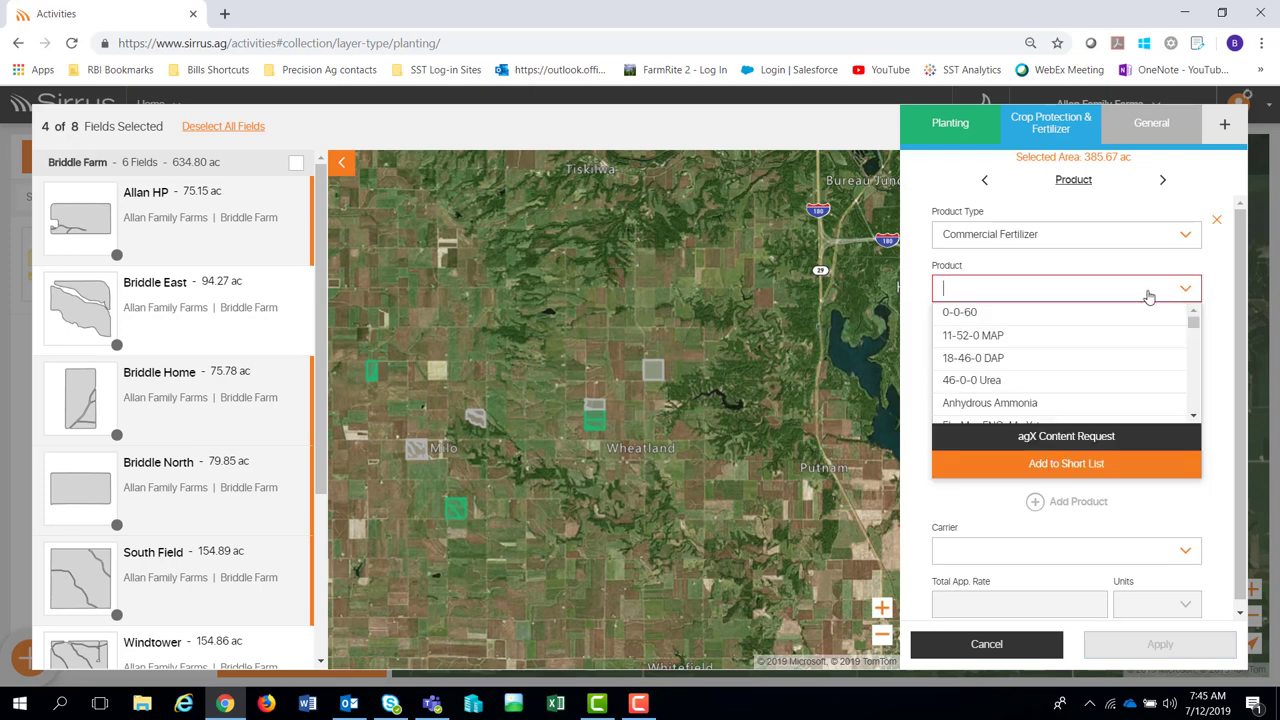
{"action": "left_click", "coordinate": [1025, 311]}
{"action": "left_click", "coordinate": [1001, 340]}
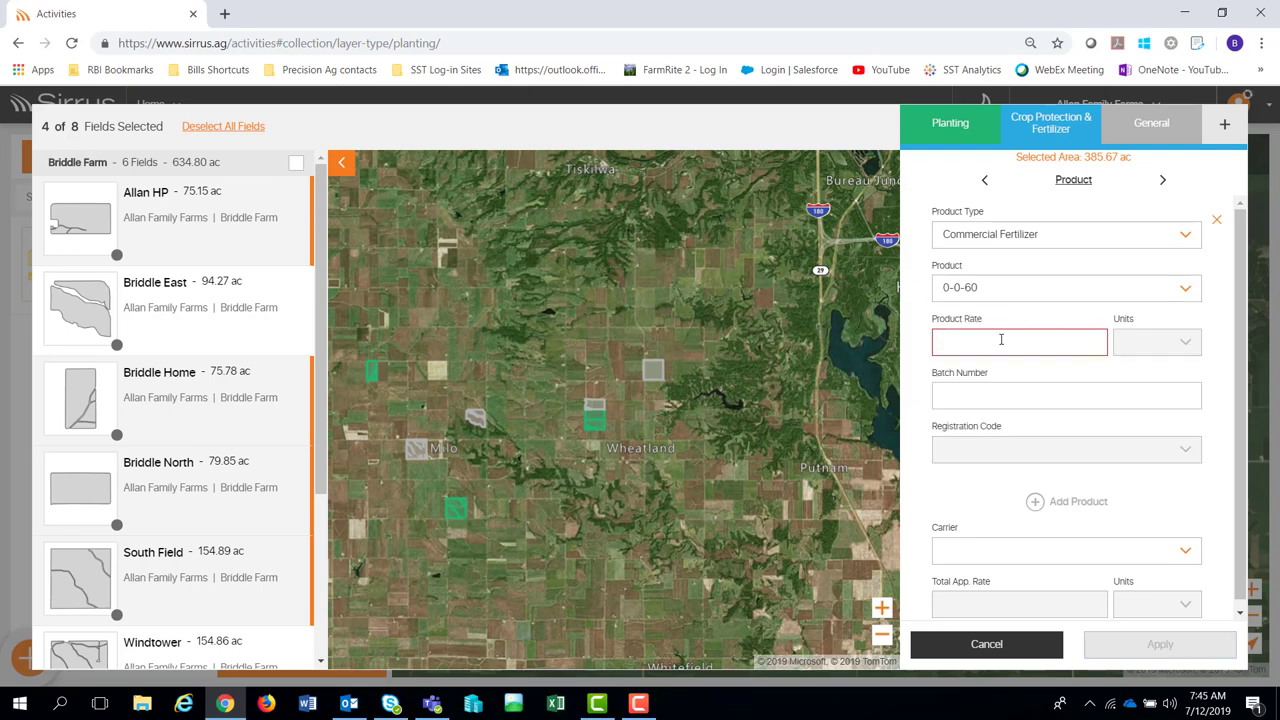
{"action": "type", "text": "240"}
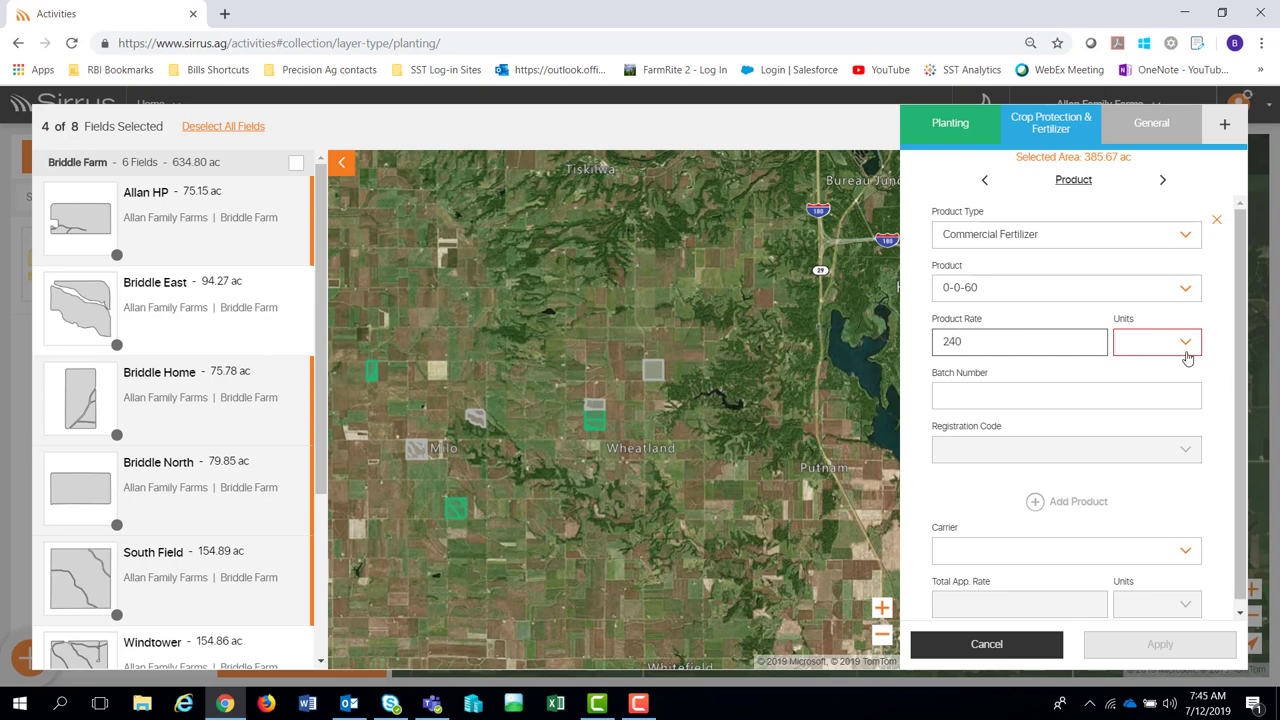
{"action": "left_click", "coordinate": [1186, 352]}
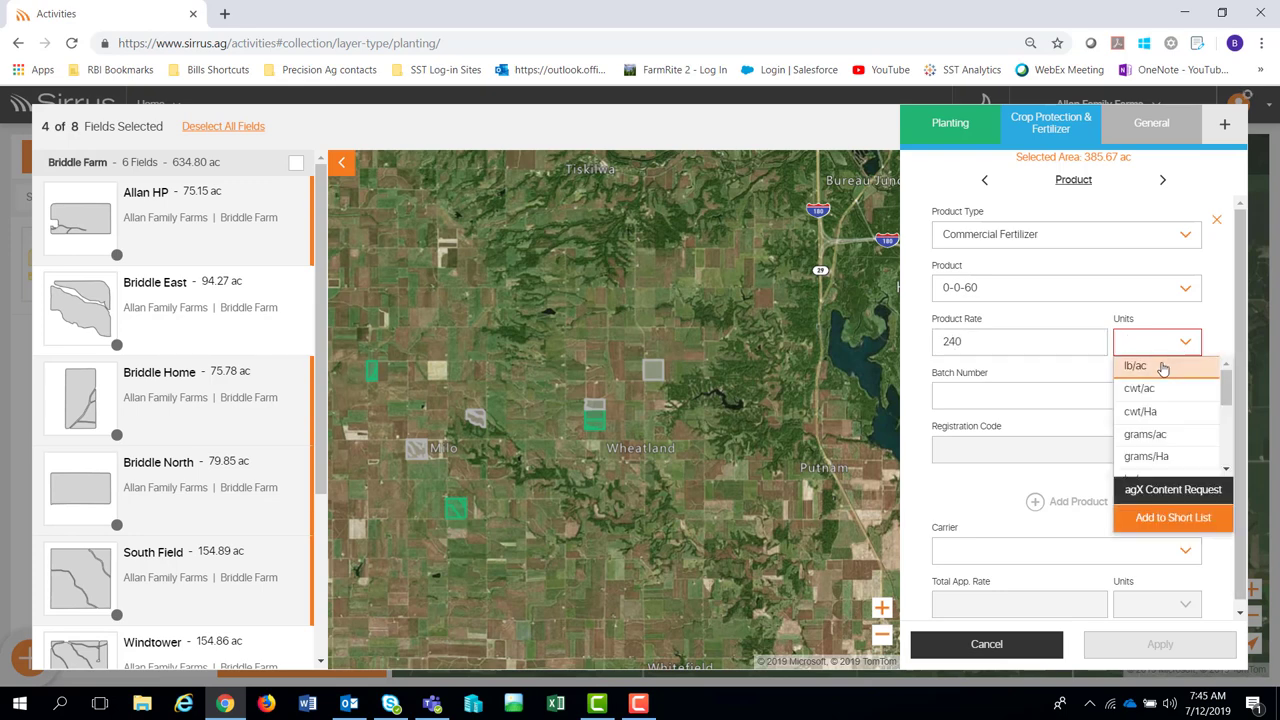
{"action": "left_click", "coordinate": [1160, 368]}
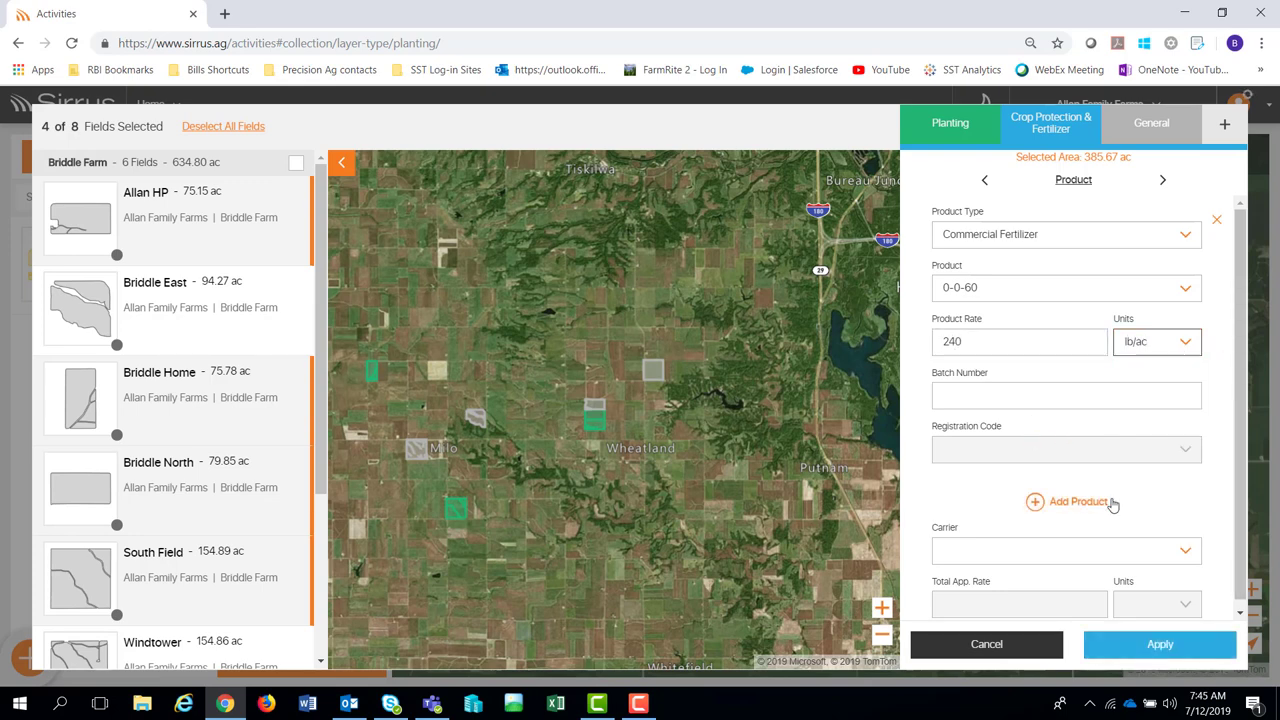
Add a second product of type Commercial Fertilizer and choose 18-46-0 DAP.
{"action": "scroll", "coordinate": [1236, 430], "scroll_direction": "down", "scroll_amount": 1}
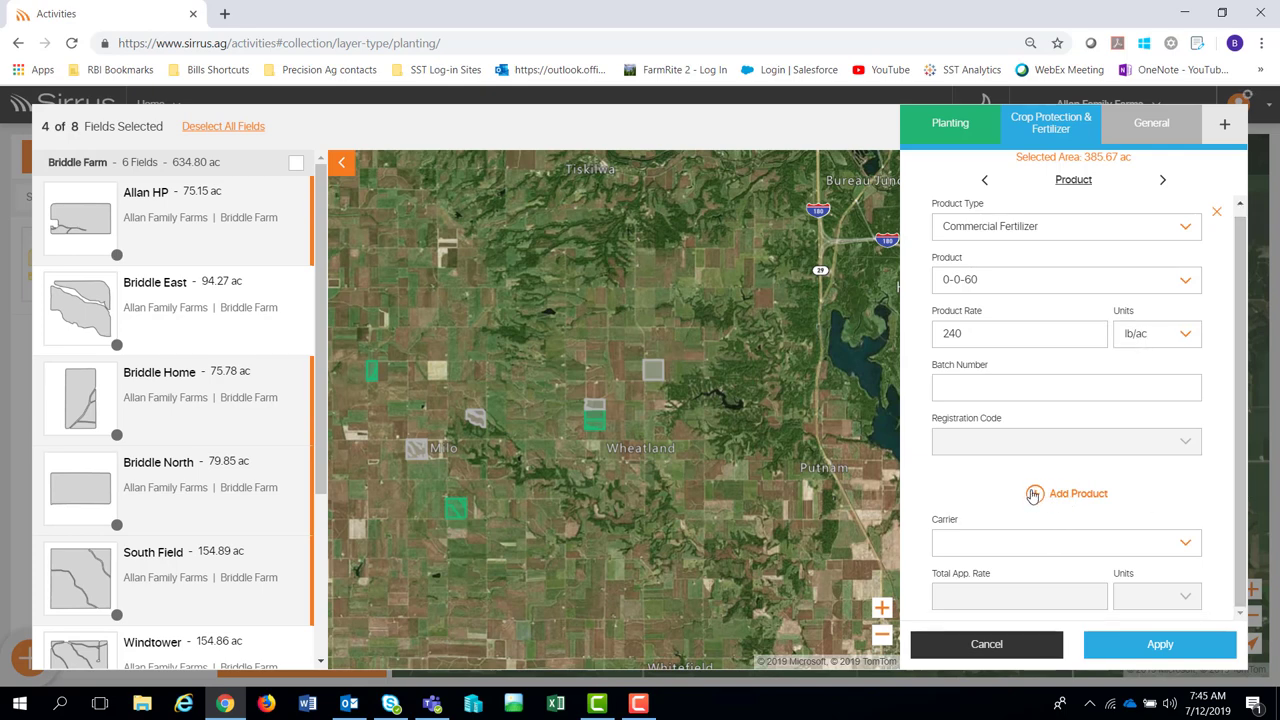
{"action": "left_click", "coordinate": [1033, 496]}
{"action": "left_click_drag", "start_coordinate": [1237, 440], "coordinate": [1236, 548]}
{"action": "left_click", "coordinate": [1184, 326]}
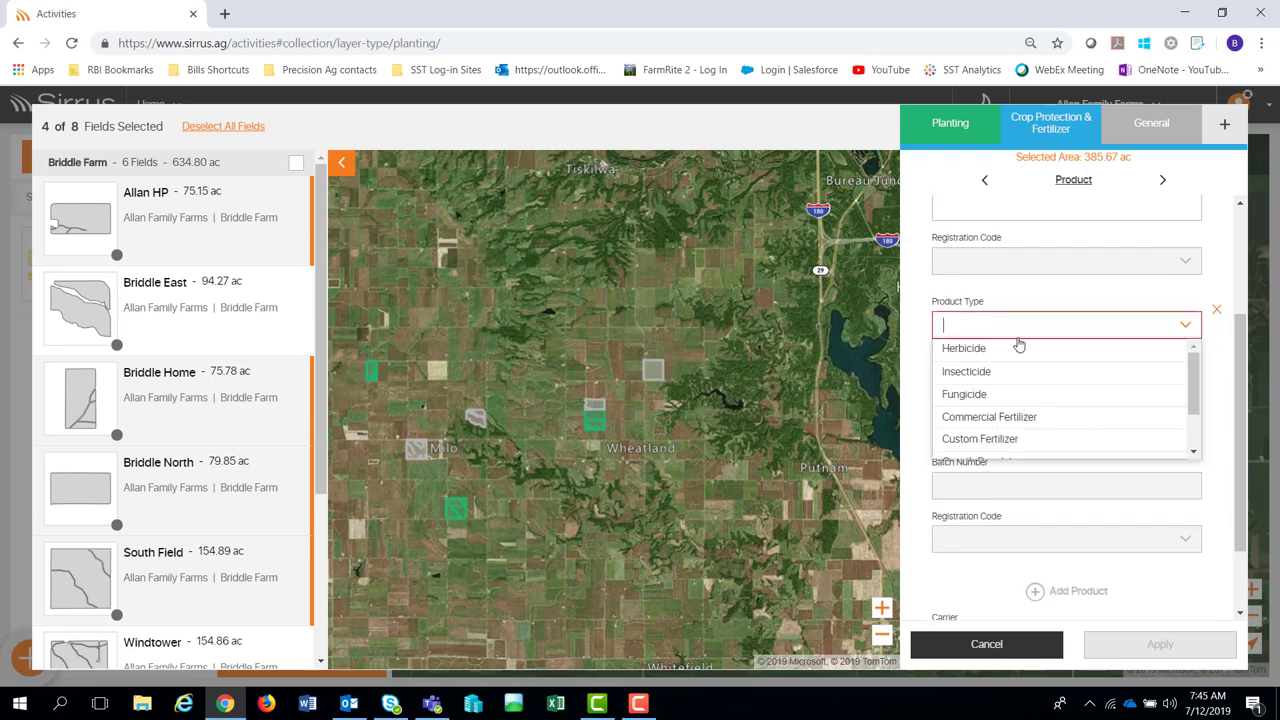
{"action": "left_click", "coordinate": [1008, 418]}
{"action": "left_click", "coordinate": [1103, 377]}
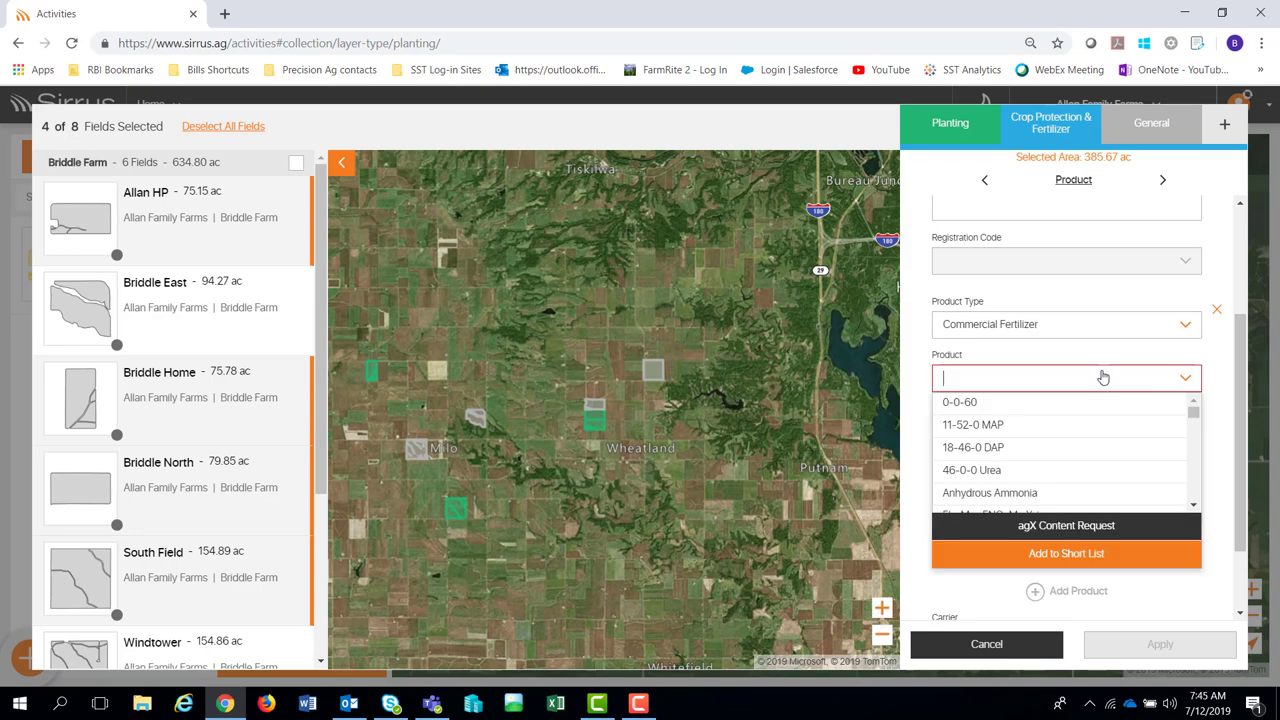
{"action": "left_click", "coordinate": [1000, 450]}
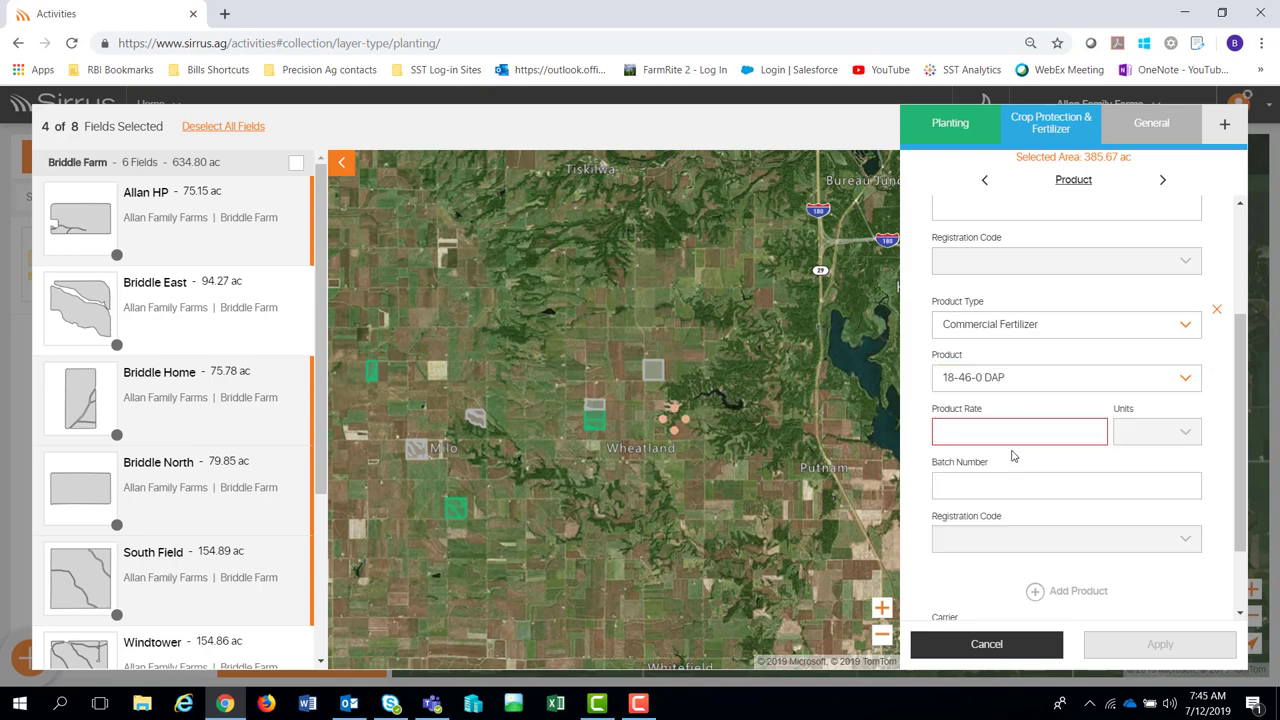
Set the 18-46-0 DAP product rate to 240 lb/ac and apply the operations to the selected fields.
{"action": "left_click", "coordinate": [999, 436]}
{"action": "type", "text": "240"}
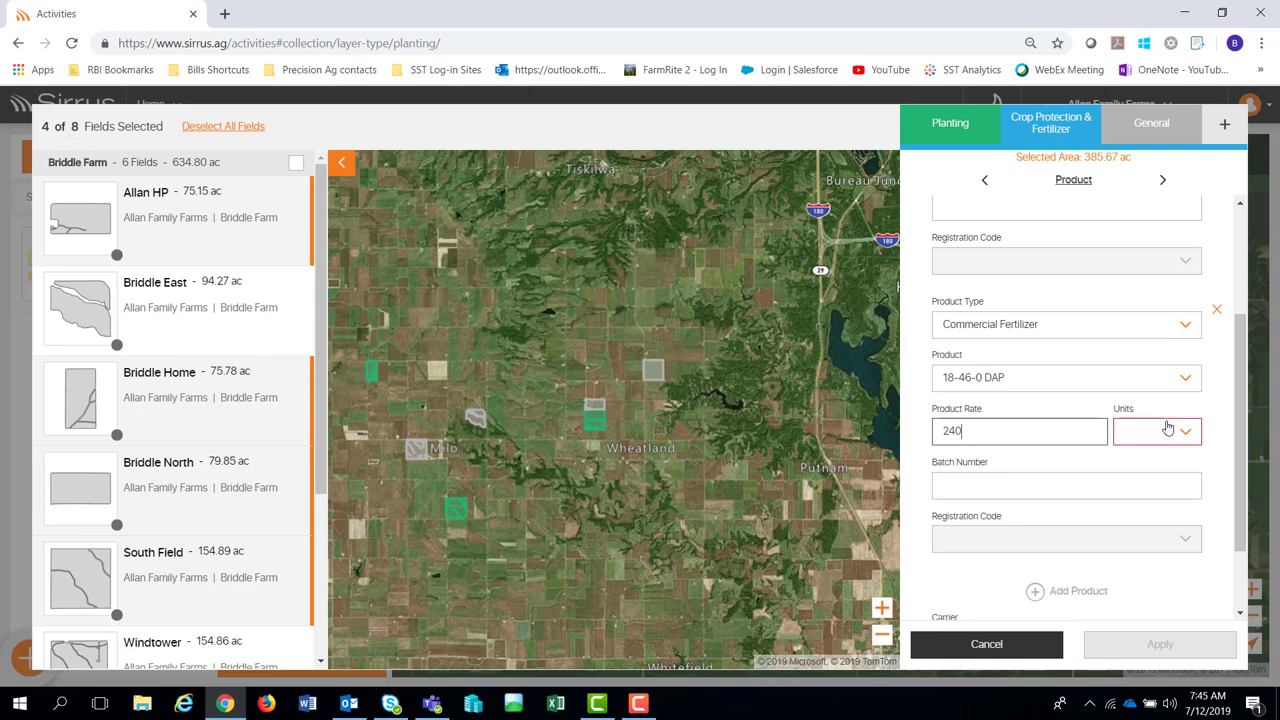
{"action": "left_click", "coordinate": [1162, 431]}
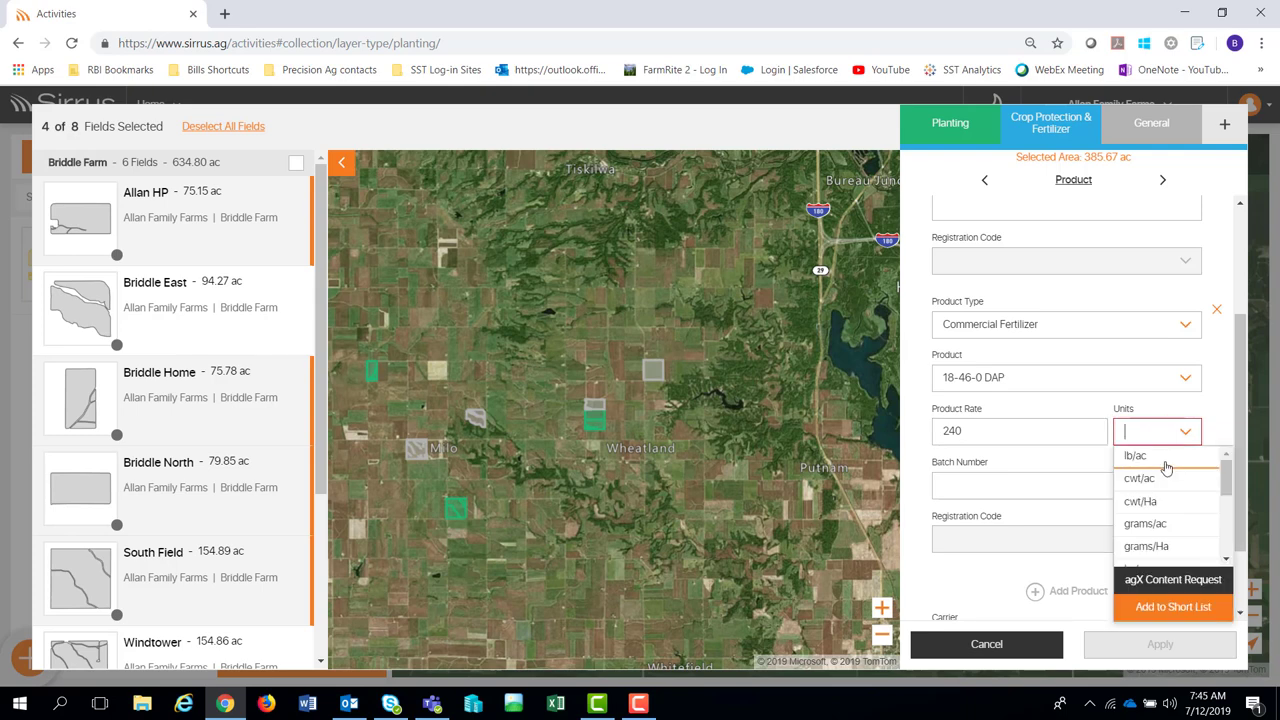
{"action": "left_click", "coordinate": [1156, 462]}
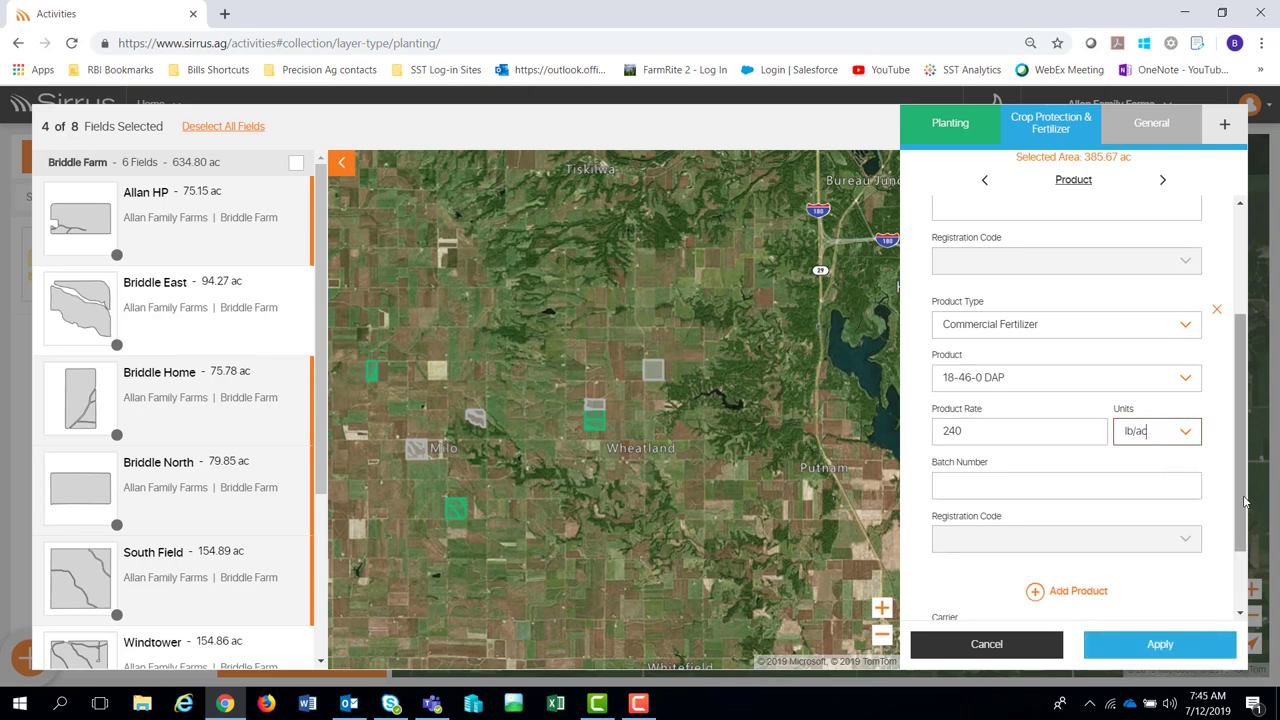
{"action": "scroll", "coordinate": [1229, 549], "scroll_direction": "down", "scroll_amount": 2}
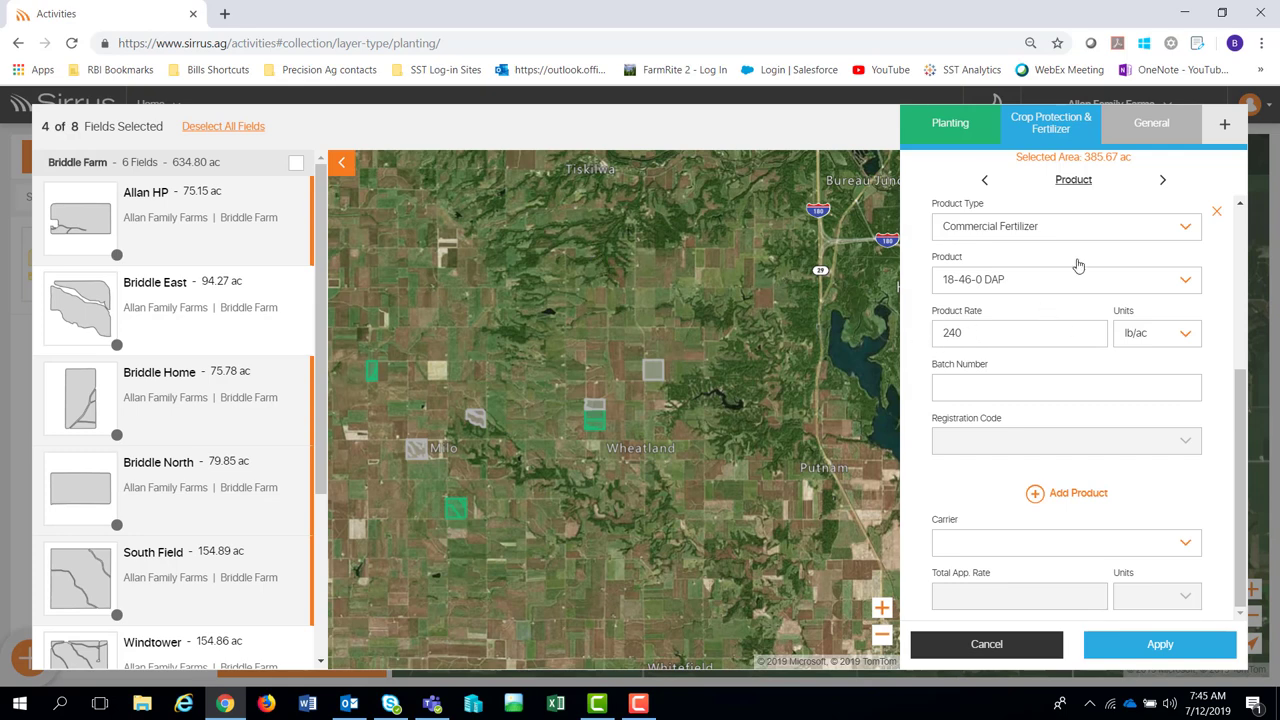
{"action": "left_click", "coordinate": [1160, 648]}
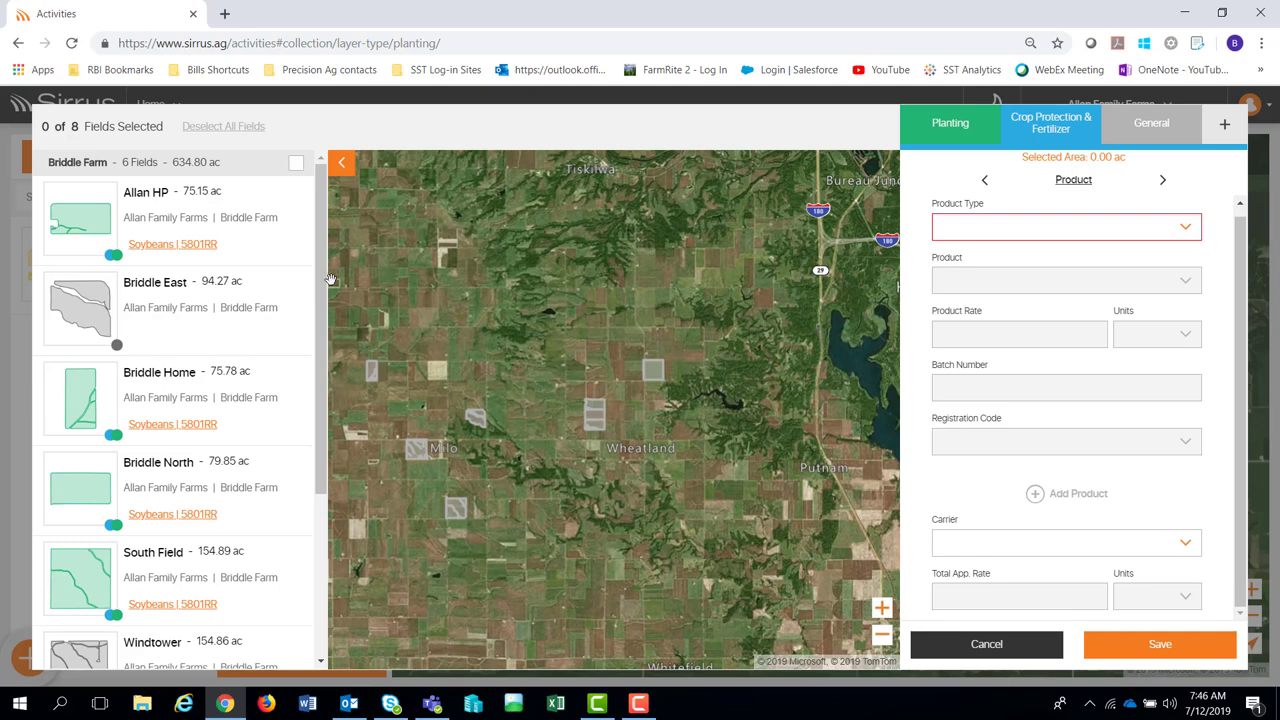
Select the four remaining fields Briddle East, Windtower, Old Barn and Walker HP.
{"action": "left_click", "coordinate": [216, 286]}
{"action": "left_click_drag", "start_coordinate": [322, 308], "coordinate": [321, 347]}
{"action": "scroll", "coordinate": [321, 347], "scroll_direction": "down", "scroll_amount": 2}
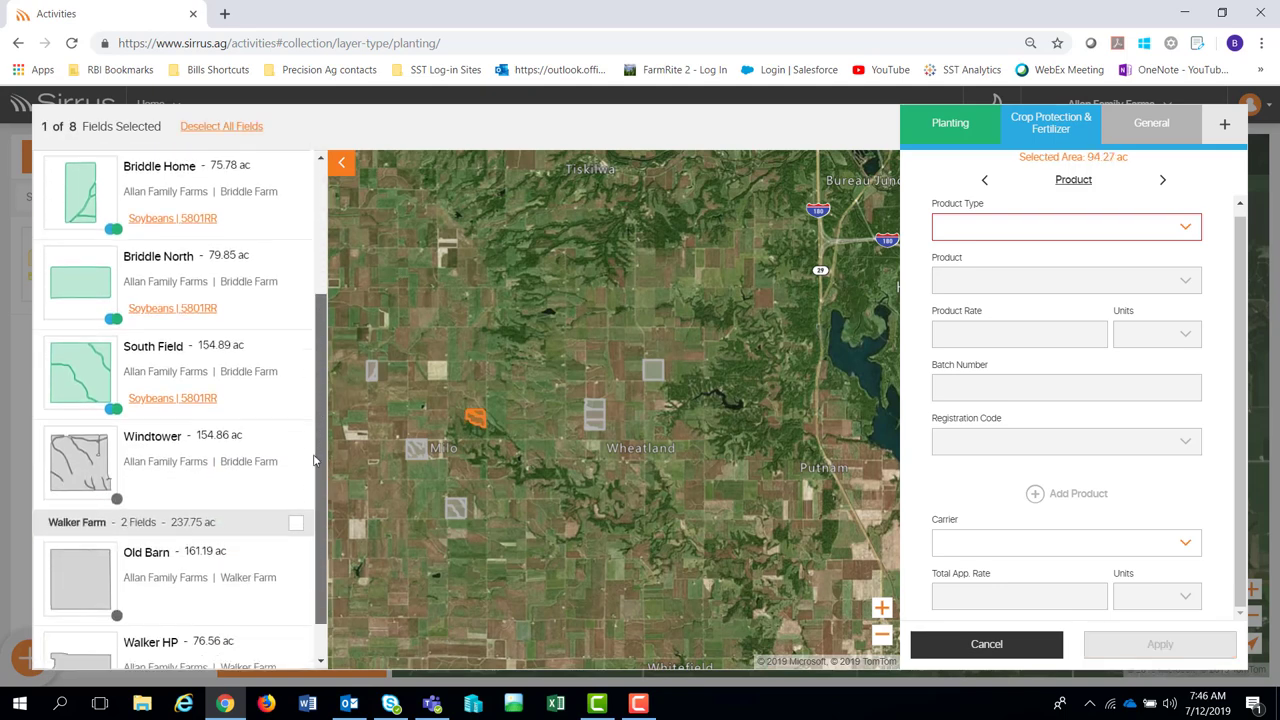
{"action": "left_click", "coordinate": [165, 418]}
{"action": "left_click", "coordinate": [178, 555]}
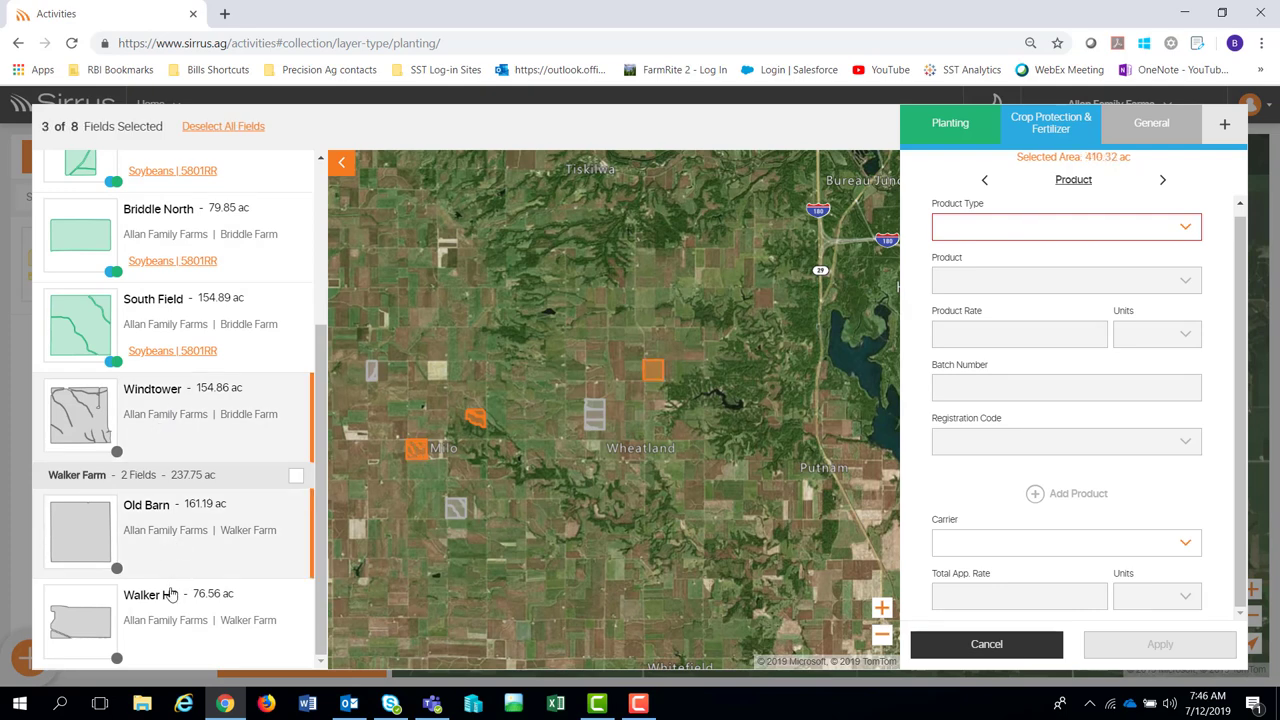
{"action": "left_click", "coordinate": [180, 620]}
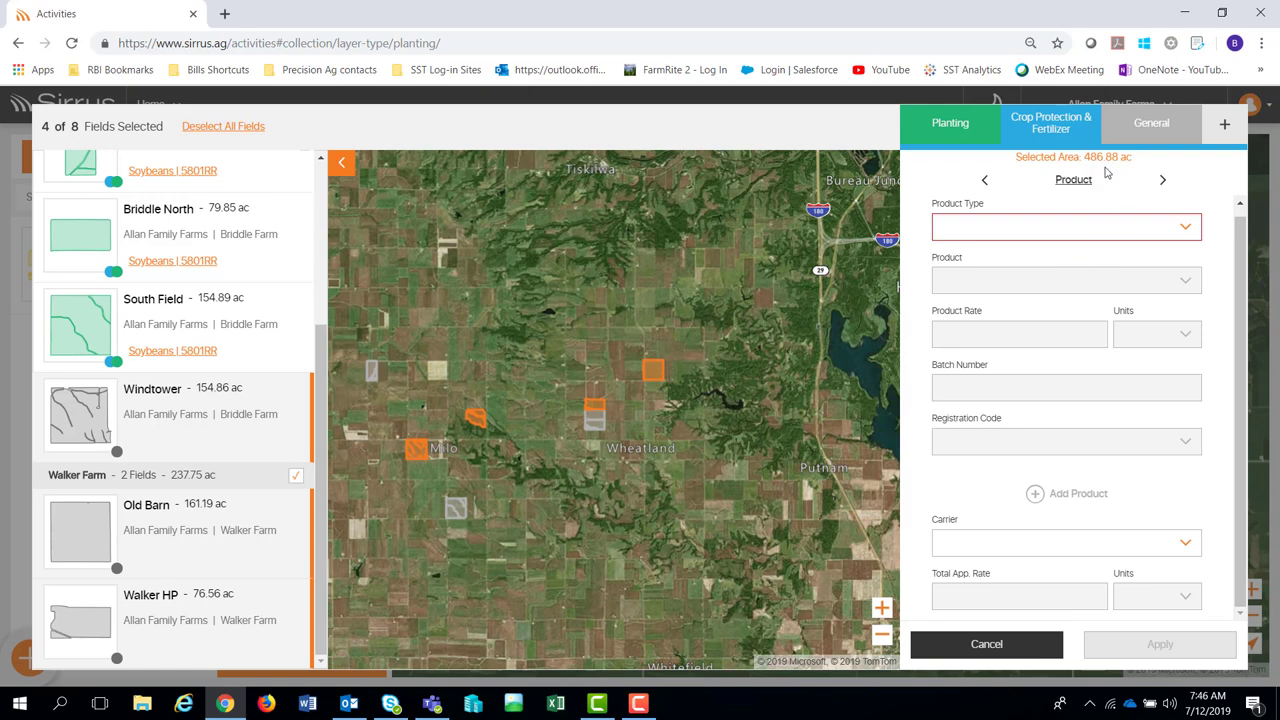
Set the planting crop for the selected fields to Corn.
{"action": "left_click", "coordinate": [950, 125]}
{"action": "left_click", "coordinate": [1206, 236]}
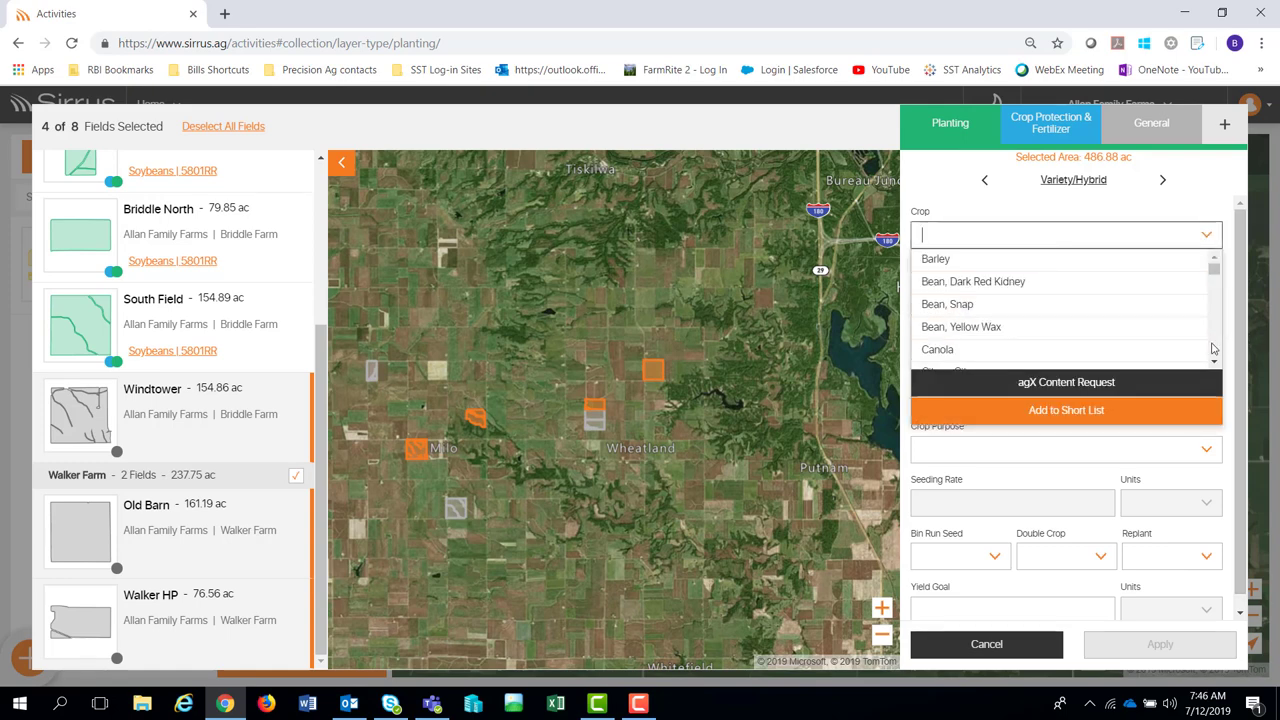
{"action": "scroll", "coordinate": [1213, 347], "scroll_direction": "down", "scroll_amount": 2}
{"action": "left_click", "coordinate": [962, 289]}
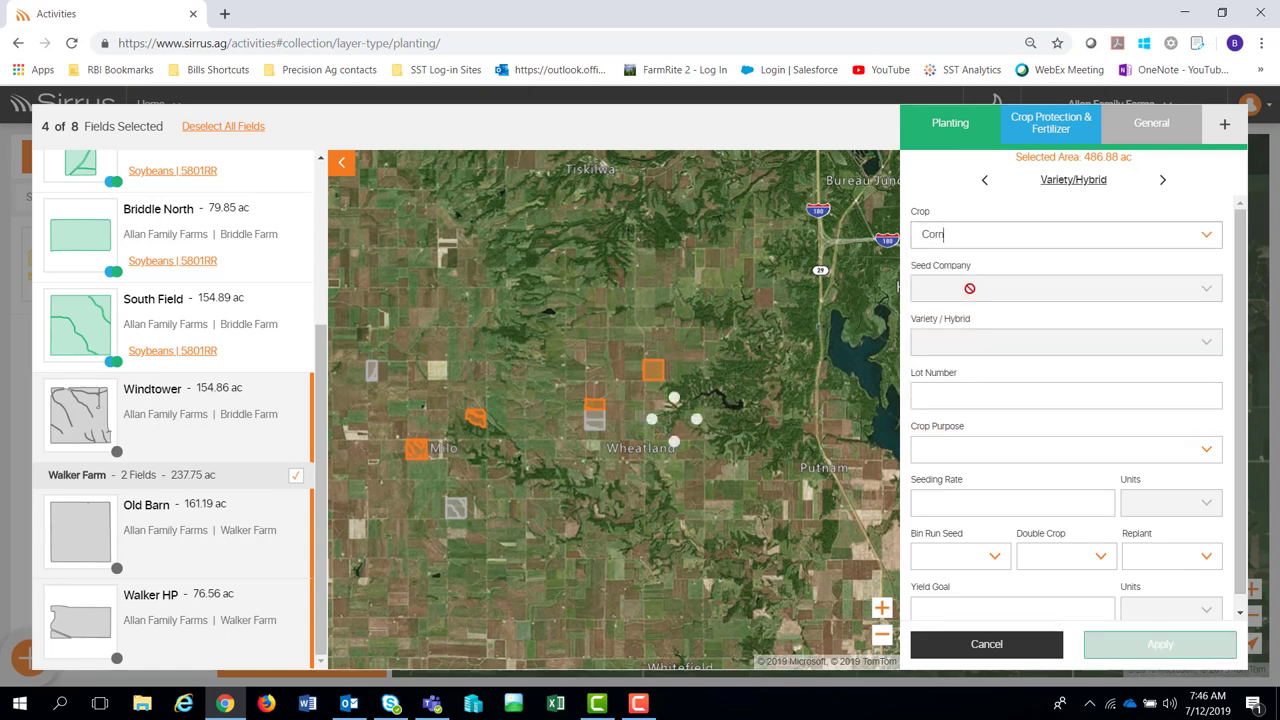
Set the corn seed company to PIONEER and the variety/hybrid to 3085.
{"action": "left_click", "coordinate": [1195, 292]}
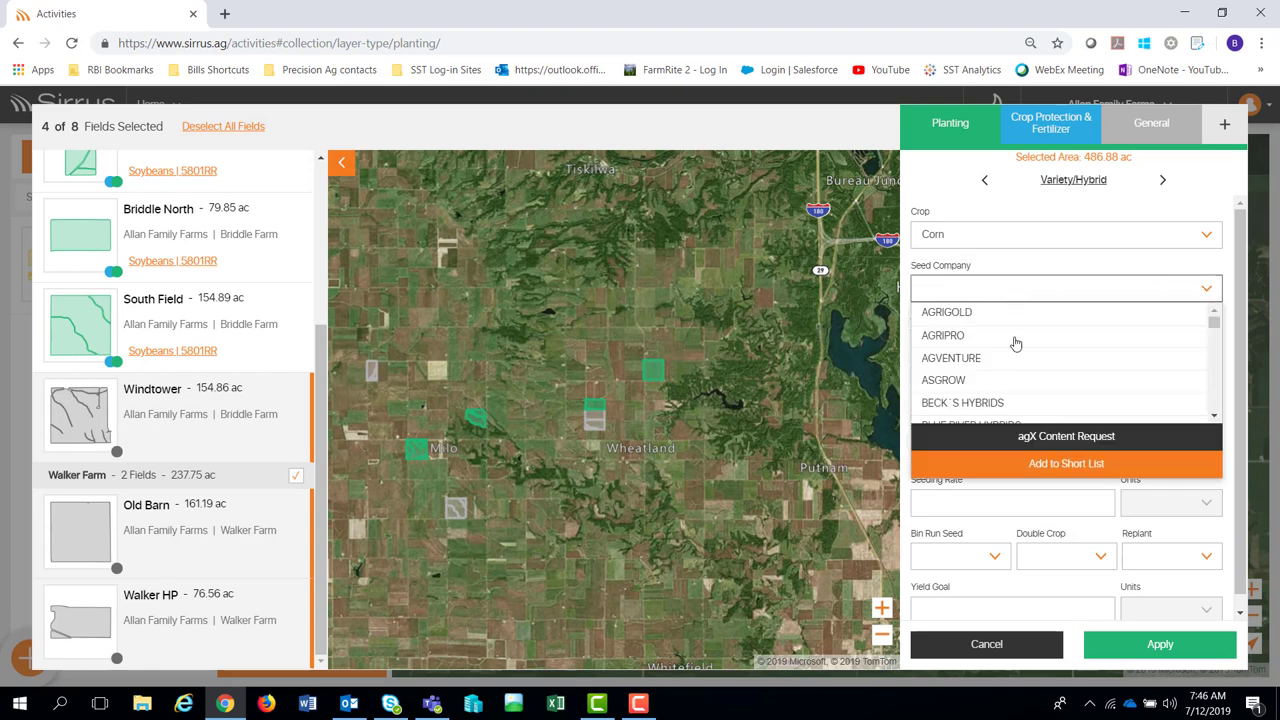
{"action": "scroll", "coordinate": [1010, 360], "scroll_direction": "down", "scroll_amount": 4}
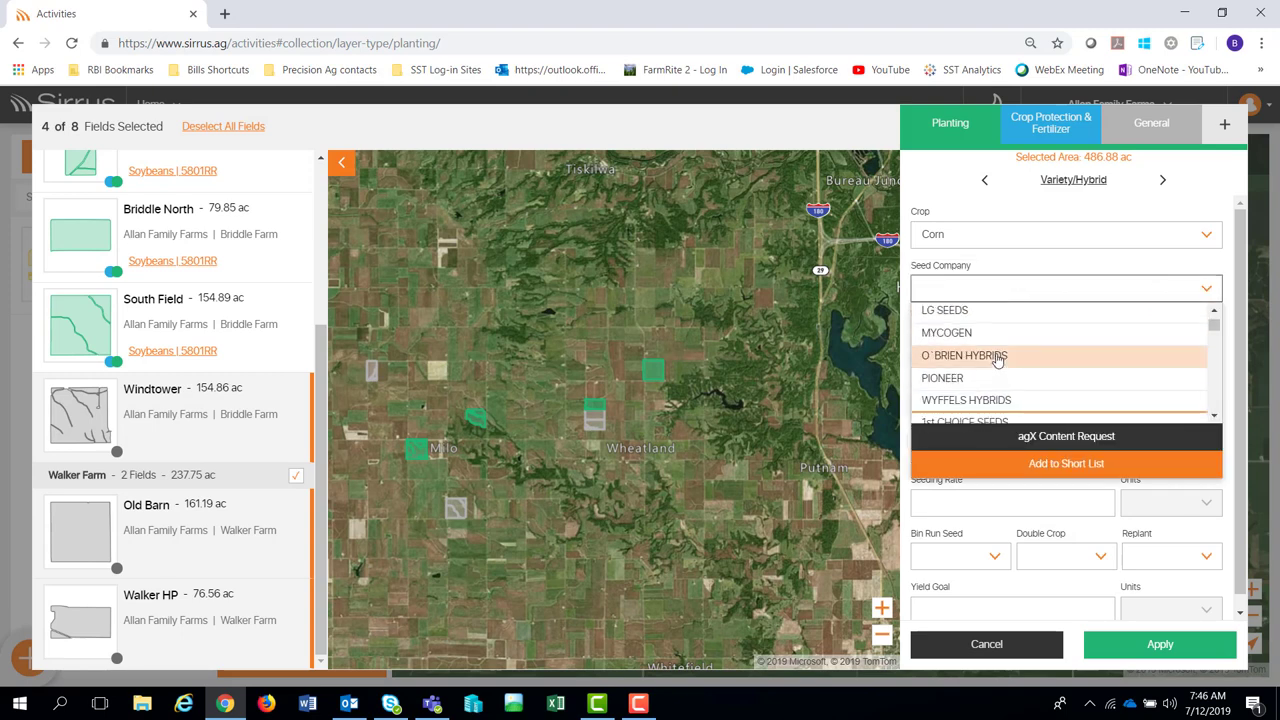
{"action": "left_click", "coordinate": [970, 378]}
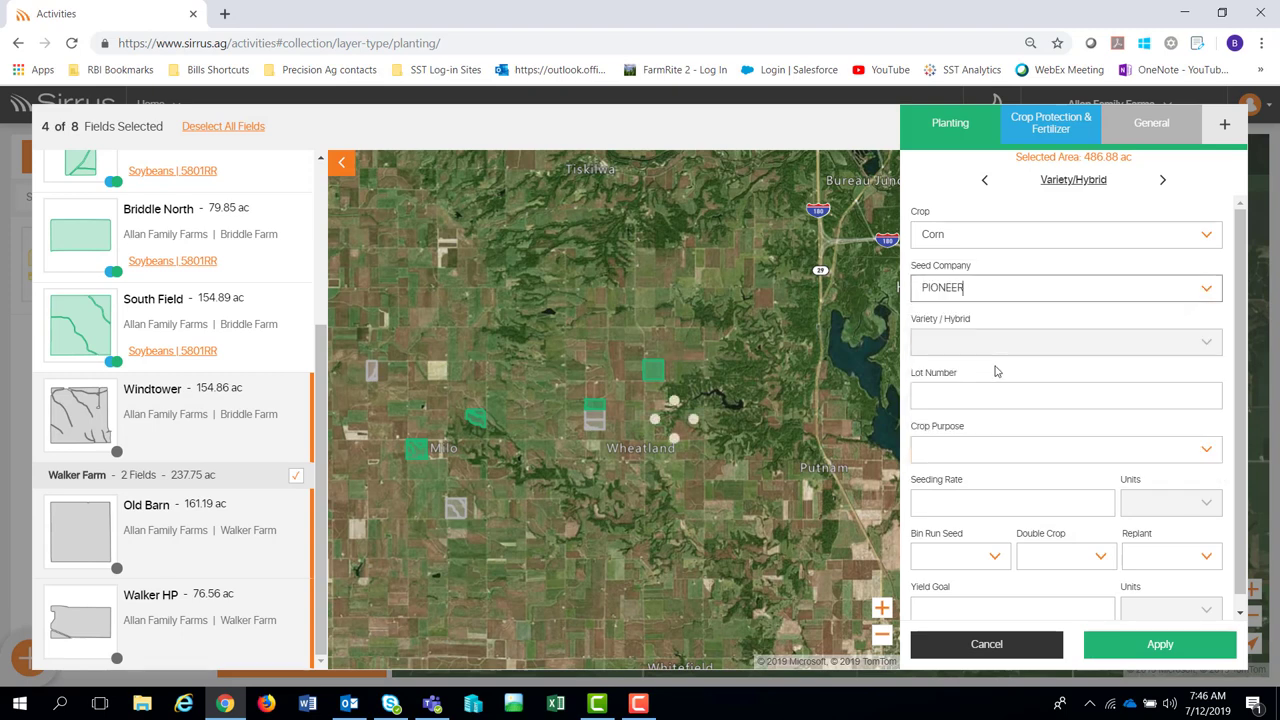
{"action": "left_click", "coordinate": [957, 345]}
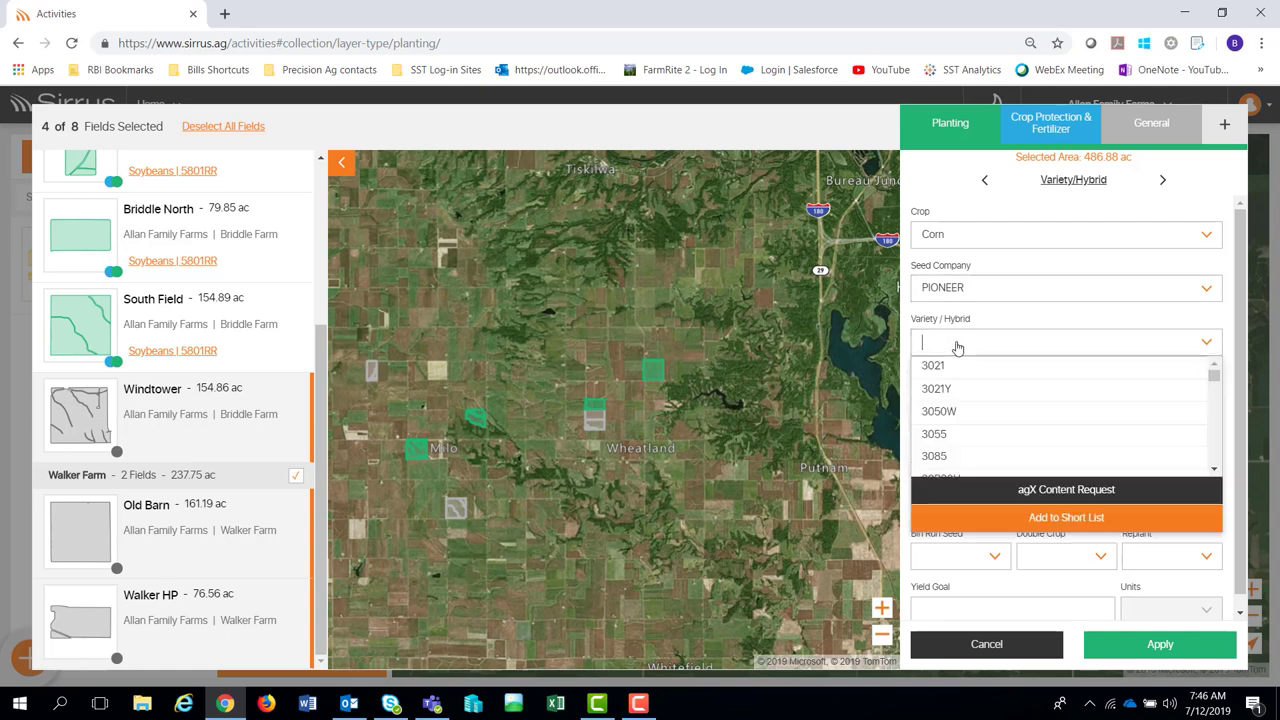
{"action": "left_click", "coordinate": [943, 458]}
Set the crop purpose to Dry Grain and the seeding rate to 32000 seed/ac.
{"action": "left_click", "coordinate": [968, 450]}
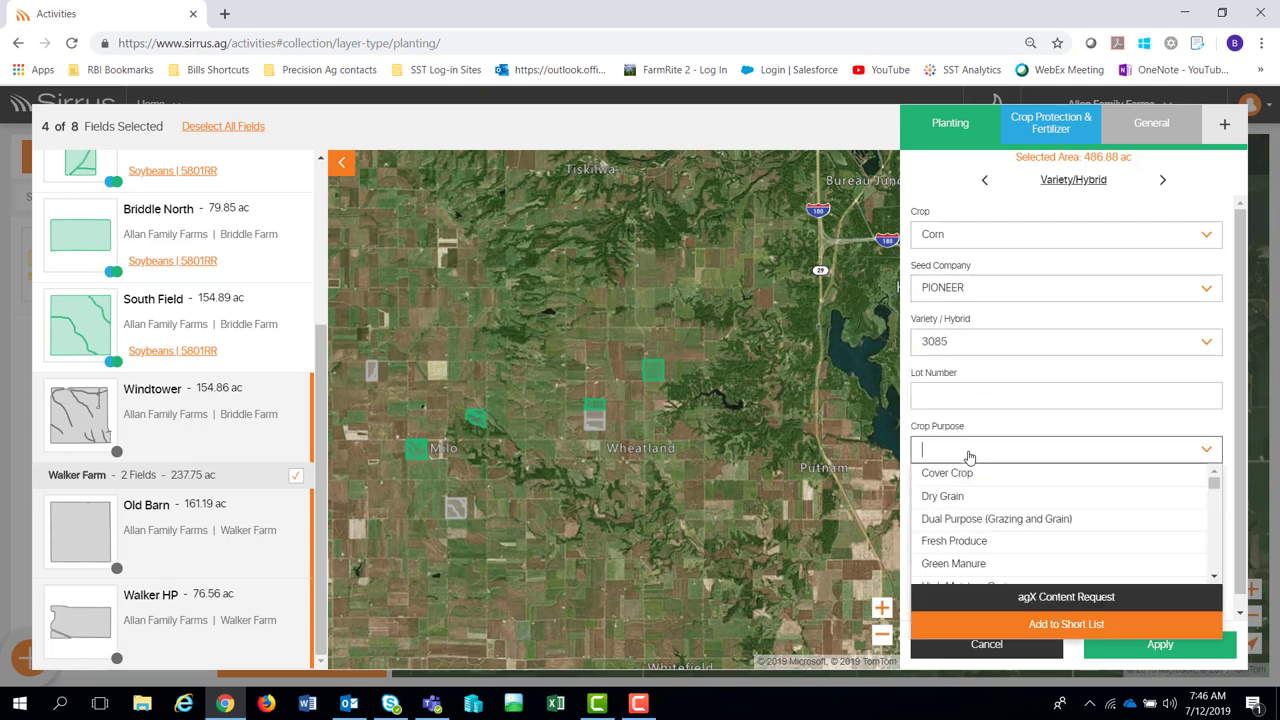
{"action": "left_click", "coordinate": [960, 498]}
{"action": "left_click", "coordinate": [972, 500]}
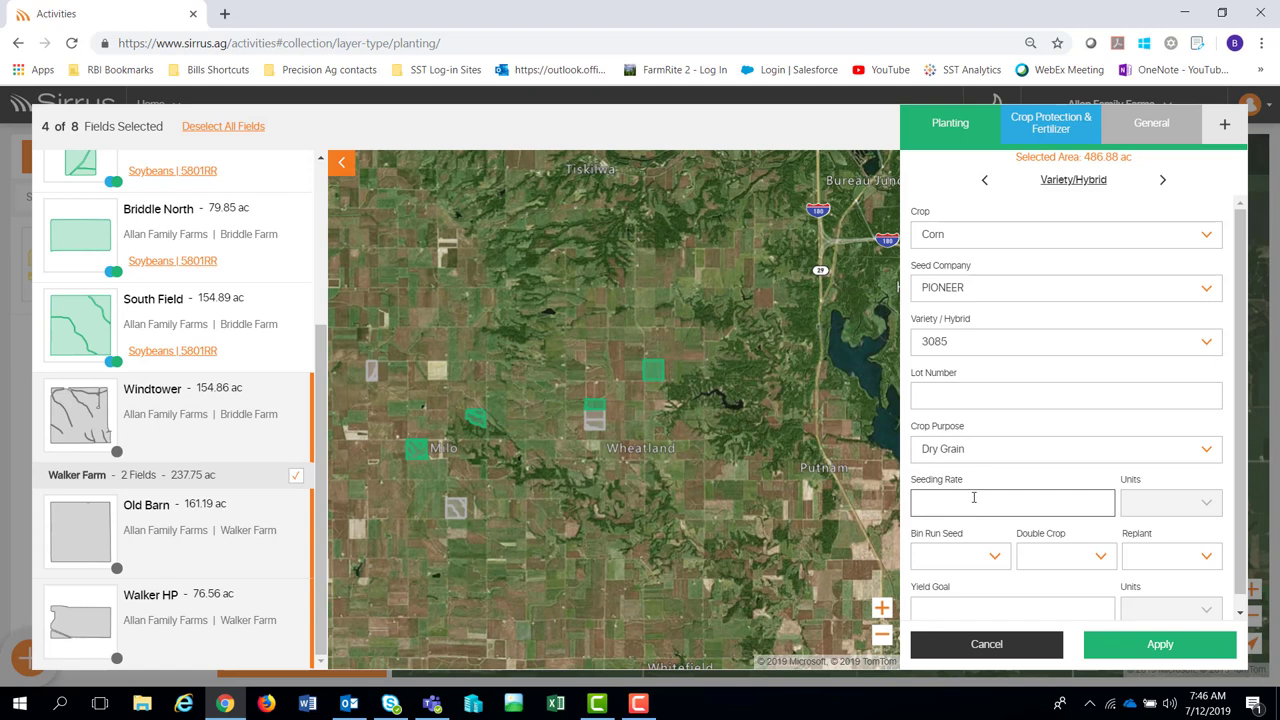
{"action": "type", "text": "32000"}
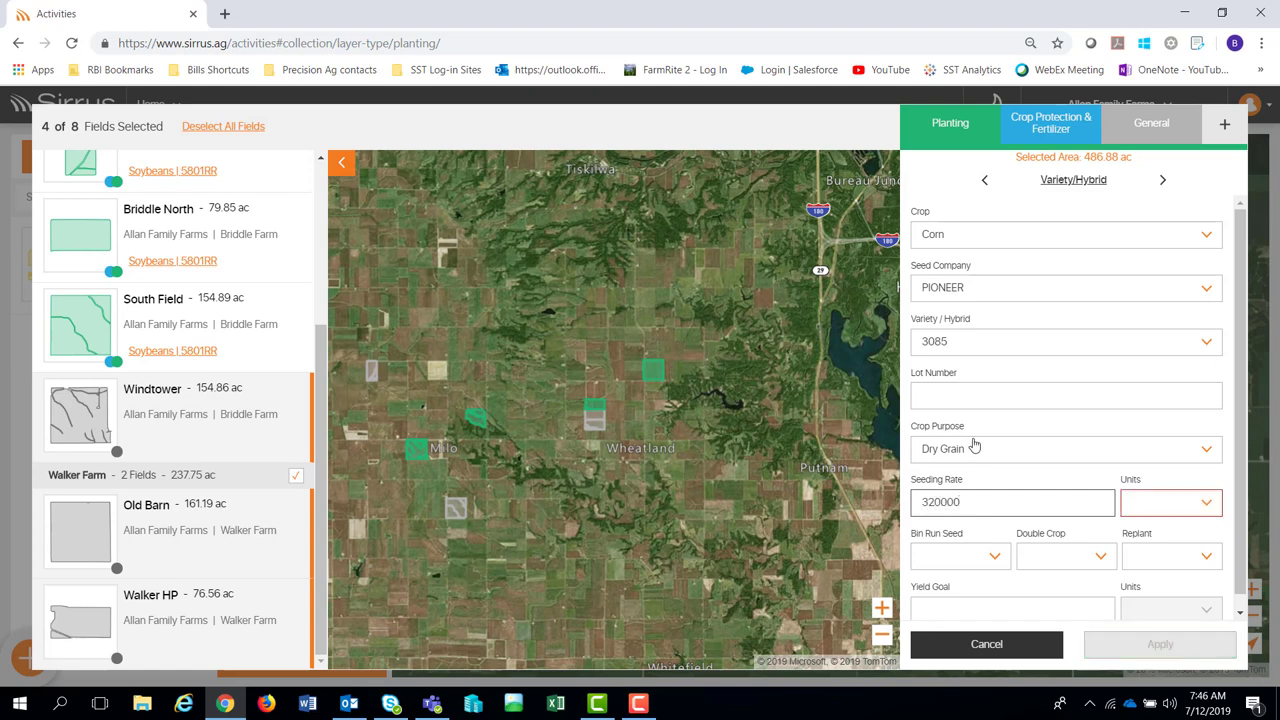
{"action": "left_click", "coordinate": [1169, 505]}
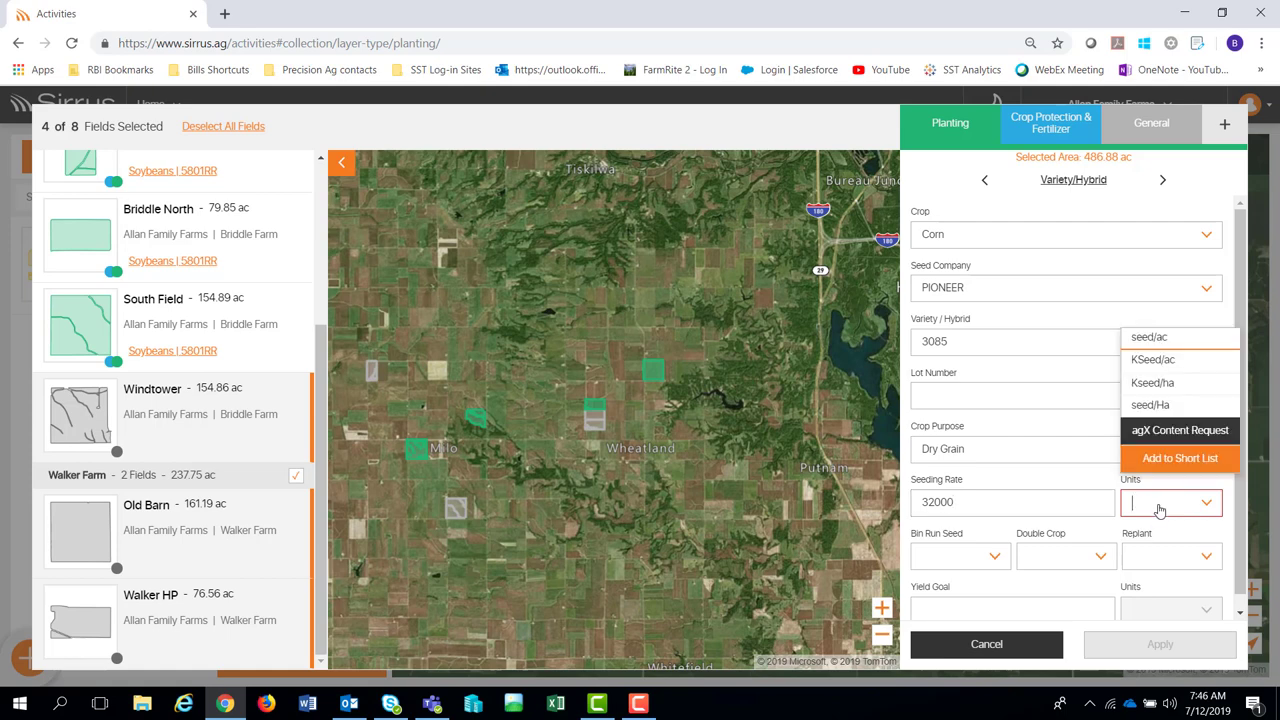
{"action": "left_click", "coordinate": [1176, 336]}
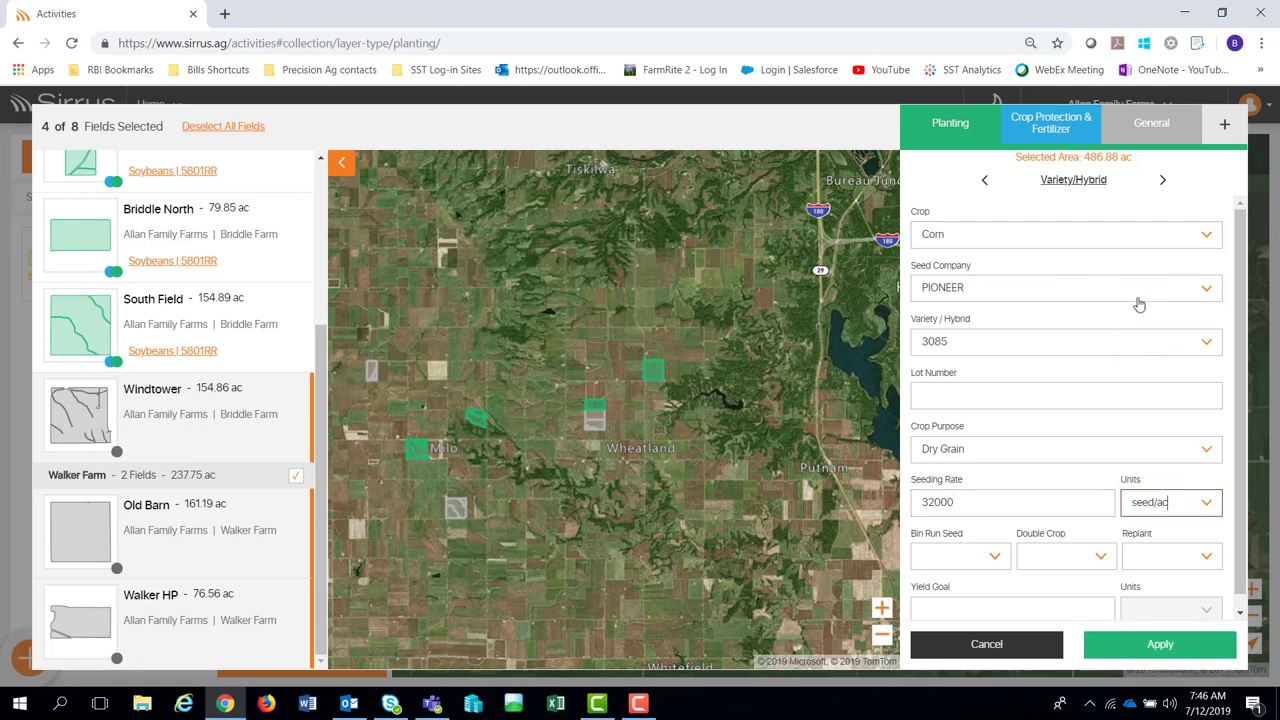
Look through the Seed Placement, Seed Treatment and Planting Equipment sections of the corn planting operation.
{"action": "left_click", "coordinate": [1163, 181]}
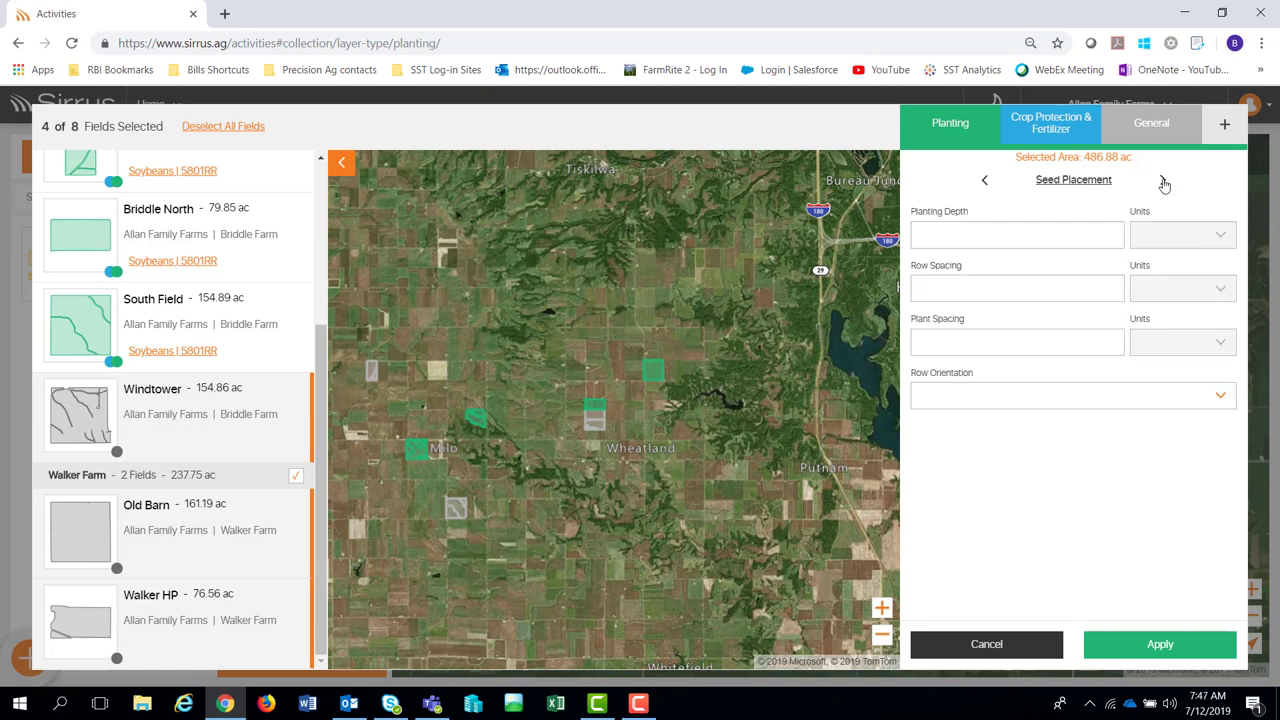
{"action": "left_click", "coordinate": [1164, 182]}
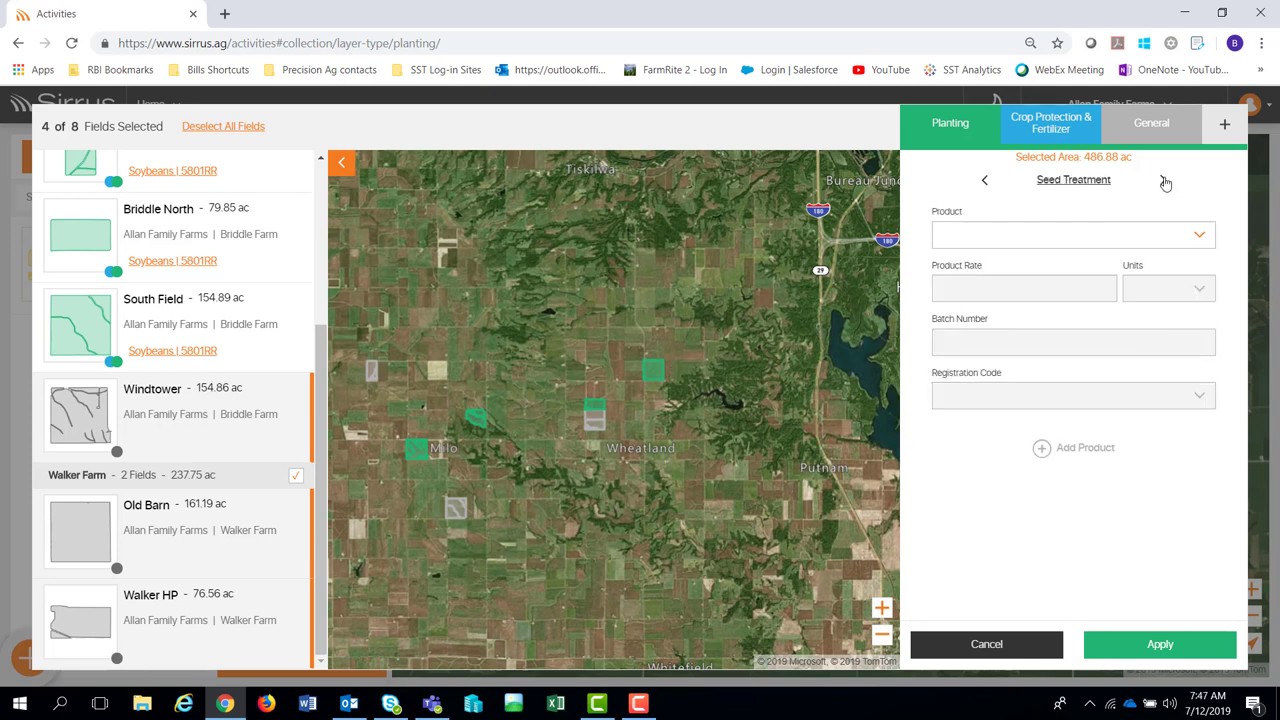
{"action": "left_click", "coordinate": [1165, 182]}
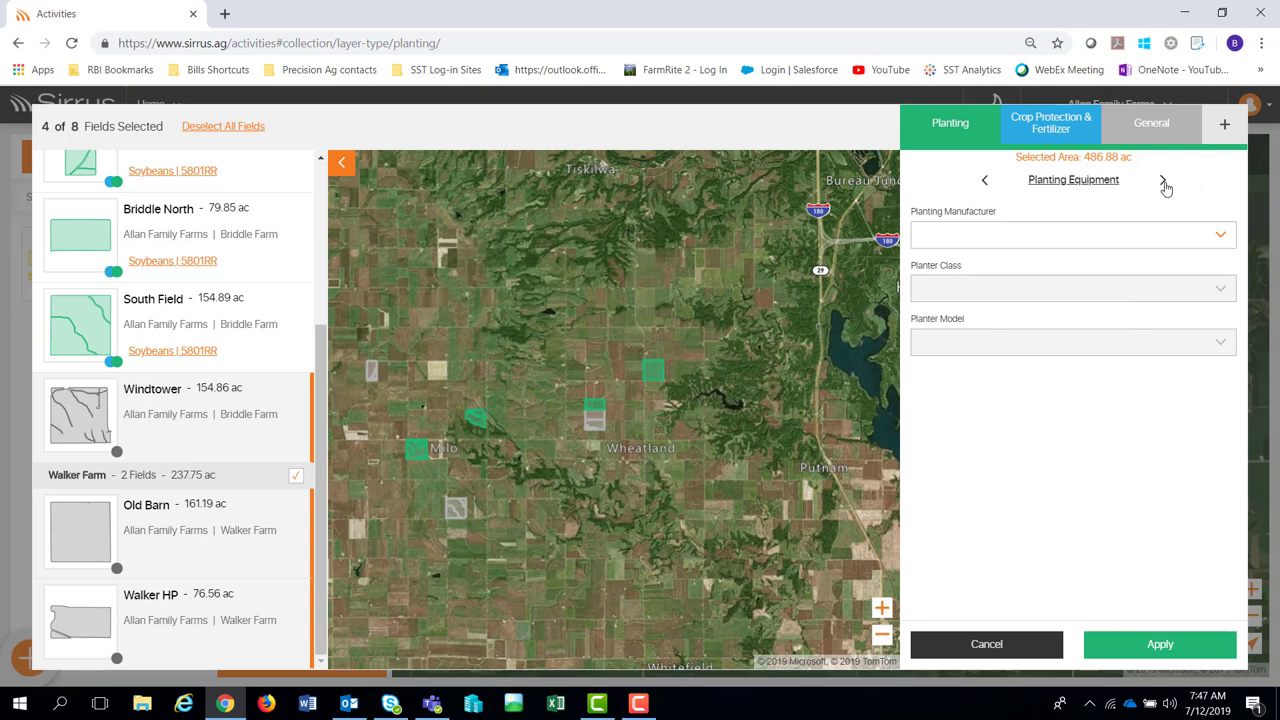
Look through the Crop Protection & Fertilizer product types and the General sections of the corn planting activity.
{"action": "left_click", "coordinate": [1164, 183]}
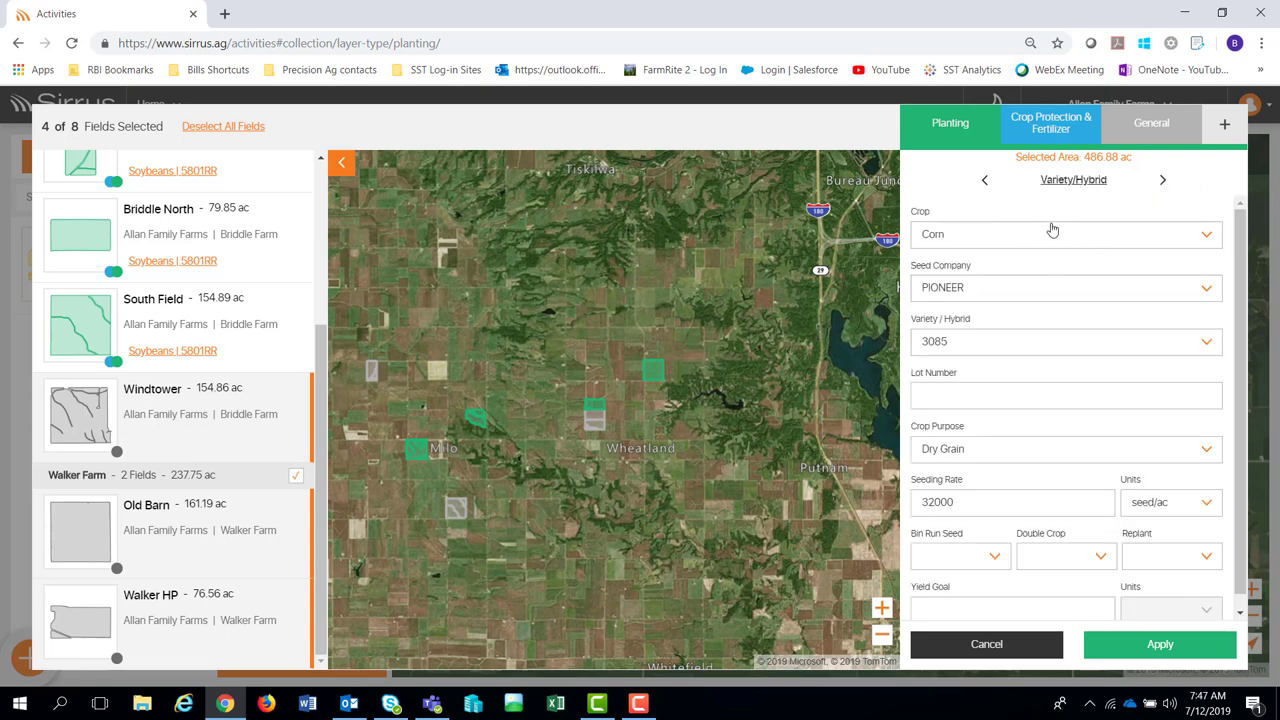
{"action": "left_click", "coordinate": [1052, 125]}
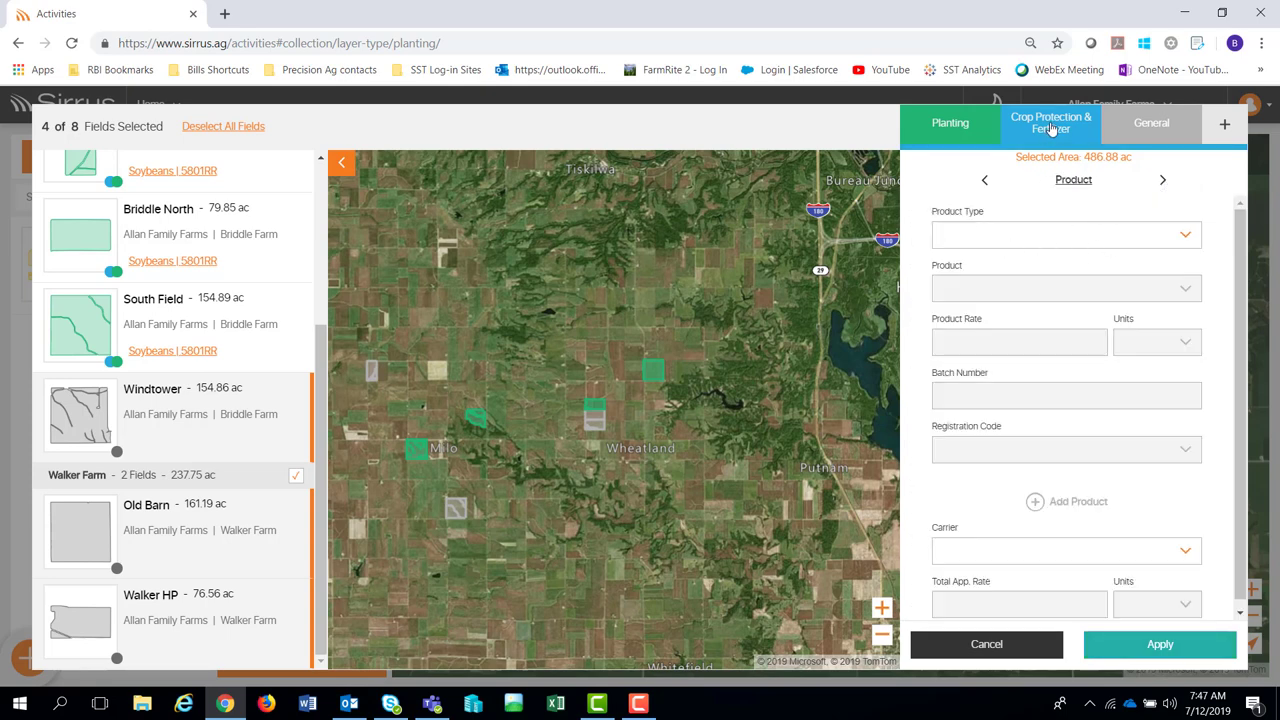
{"action": "left_click", "coordinate": [1186, 238]}
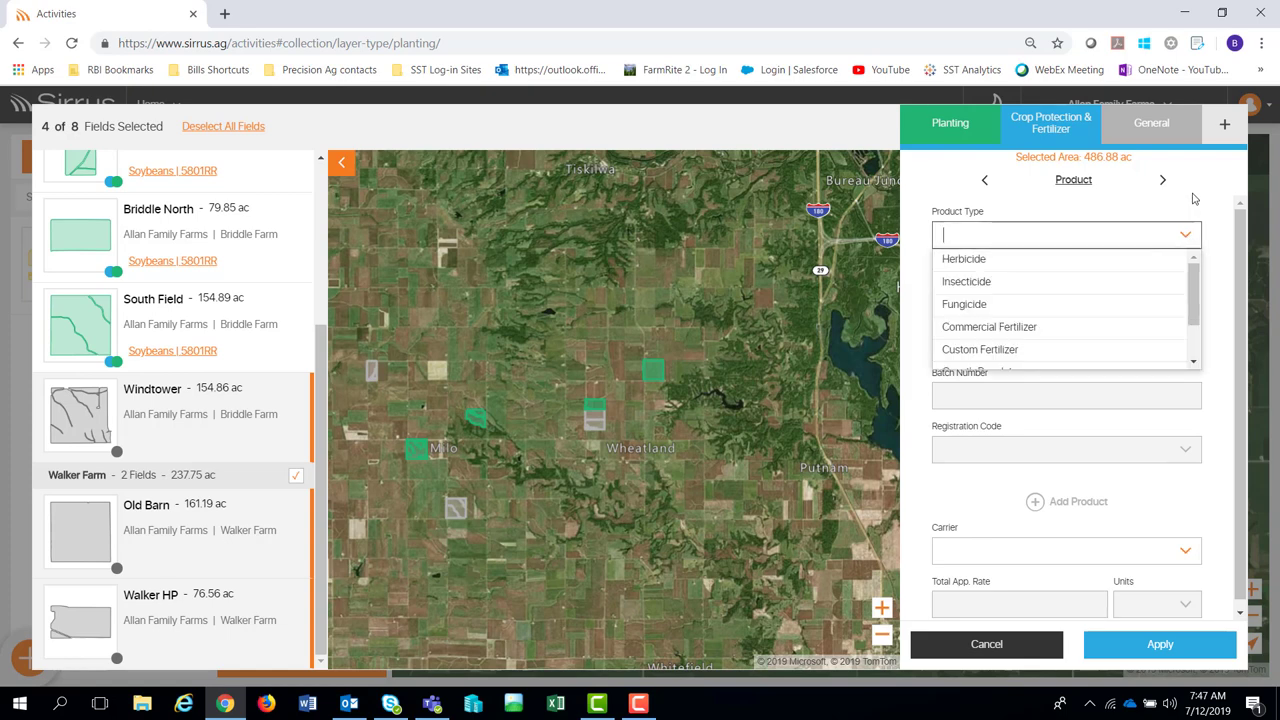
{"action": "left_click", "coordinate": [1193, 194]}
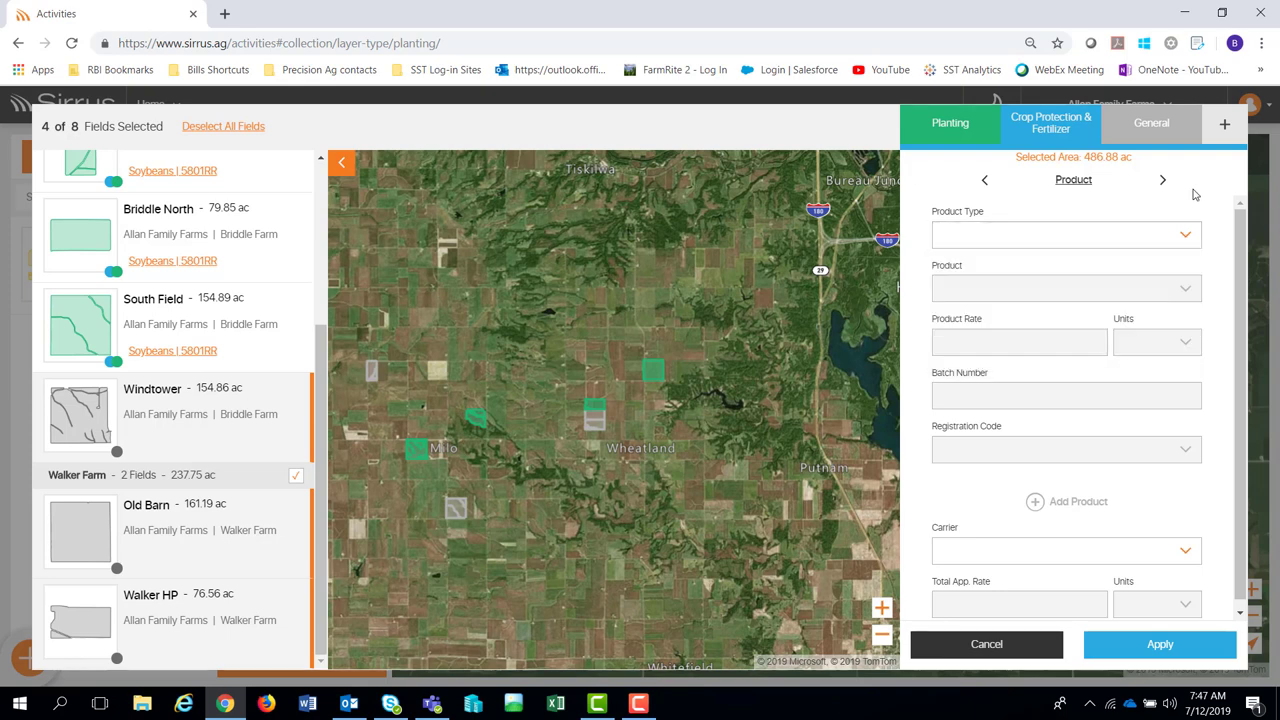
{"action": "left_click", "coordinate": [1155, 133]}
{"action": "left_click", "coordinate": [1163, 184]}
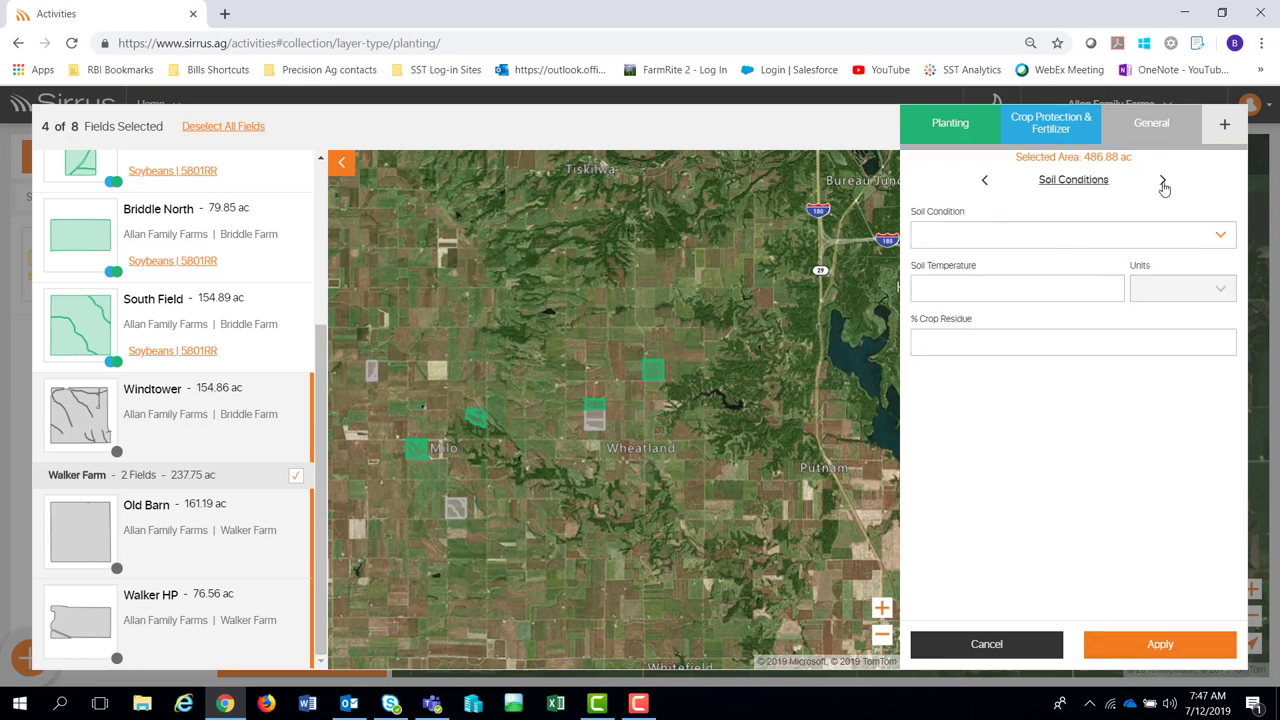
{"action": "left_click", "coordinate": [1163, 182]}
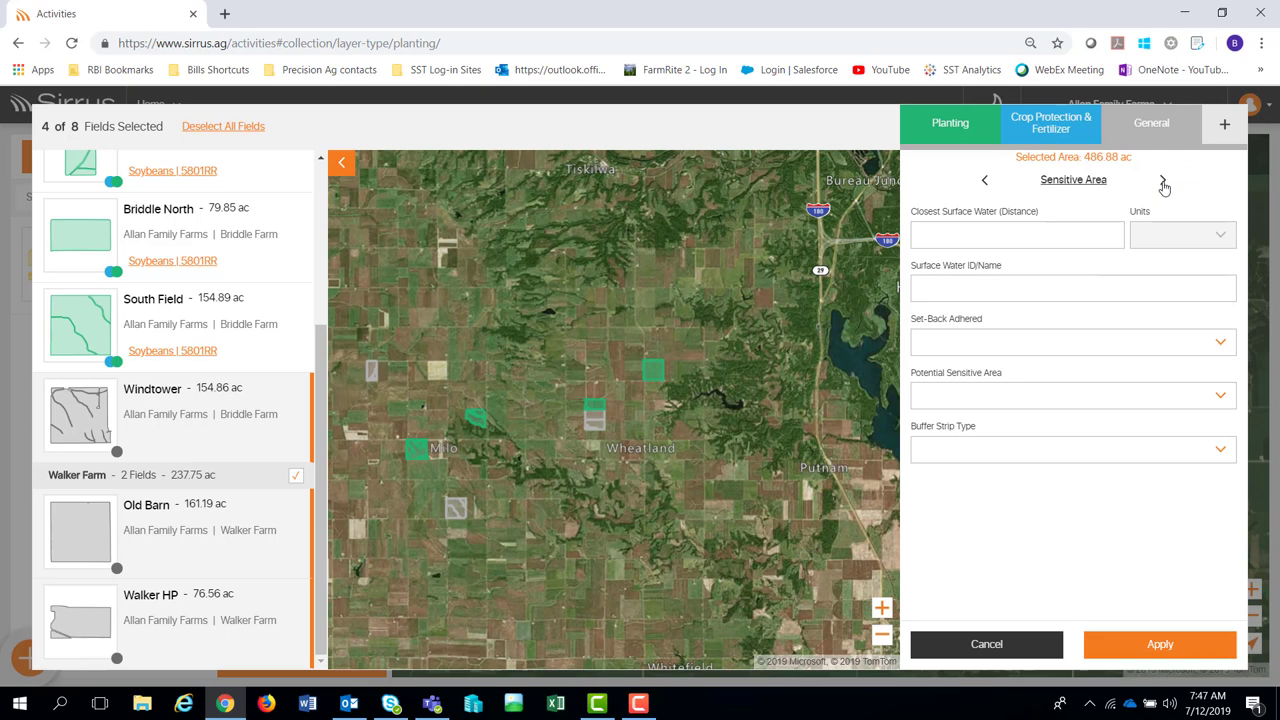
{"action": "left_click", "coordinate": [1163, 182]}
{"action": "left_click", "coordinate": [1163, 182]}
{"action": "left_click", "coordinate": [1163, 182]}
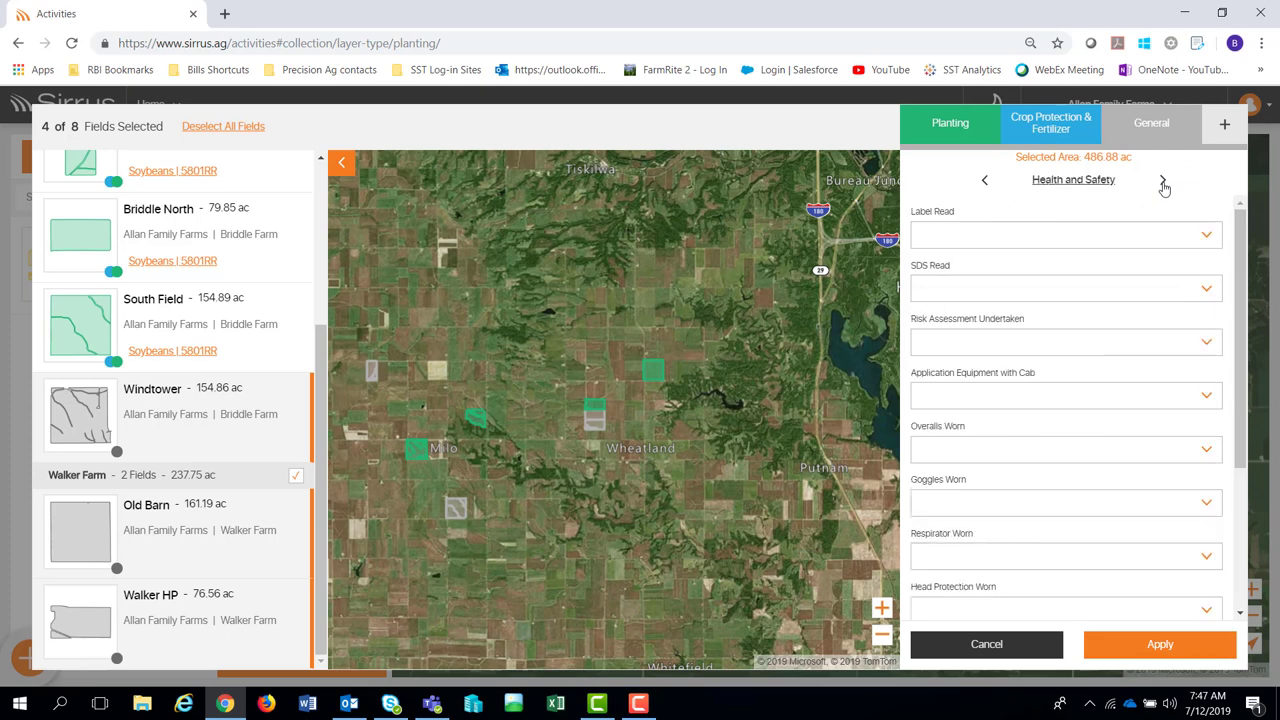
{"action": "left_click", "coordinate": [1163, 182]}
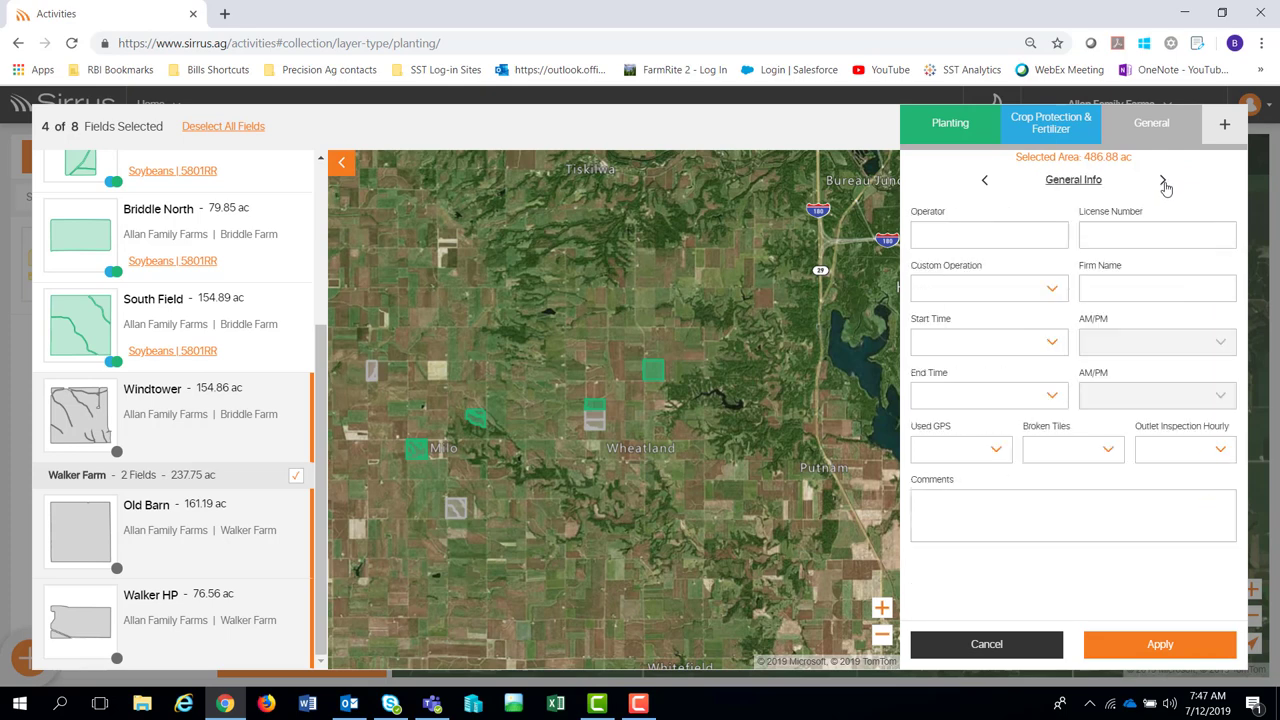
Add a Tillage operation with the Conservation Till style and apply the corn planting setup to the selected fields.
{"action": "left_click", "coordinate": [1225, 127]}
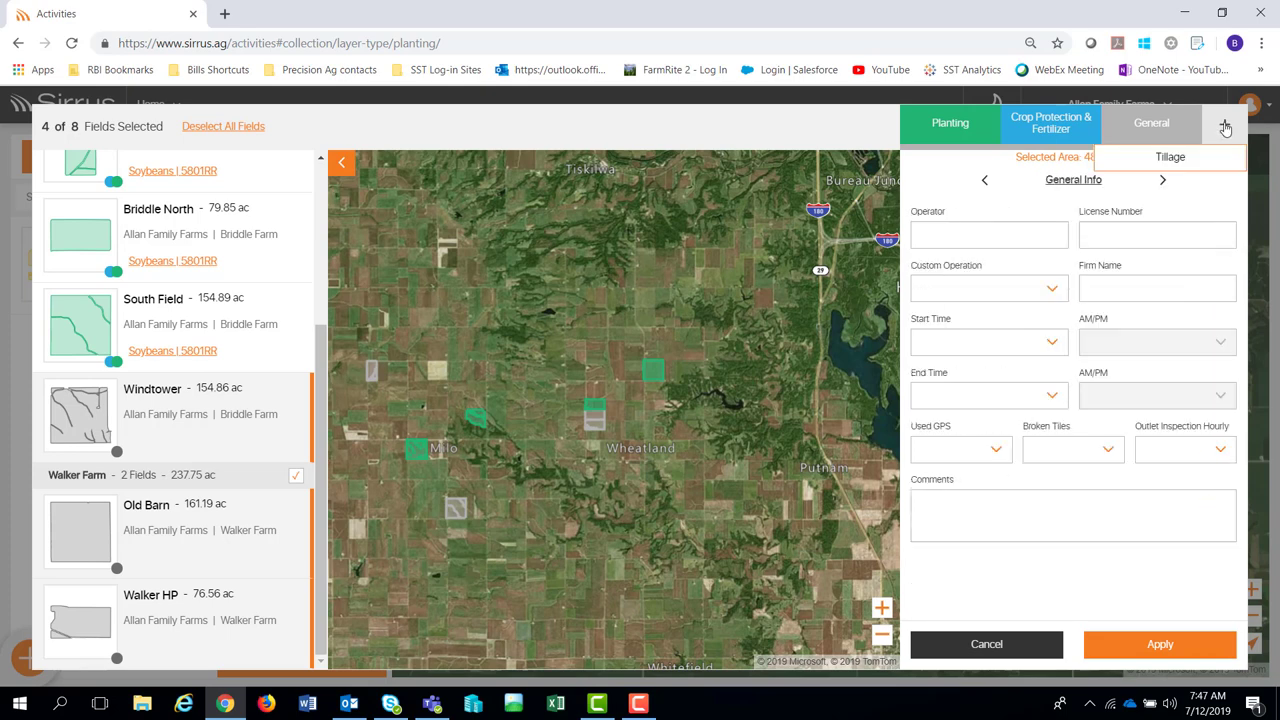
{"action": "left_click", "coordinate": [1175, 162]}
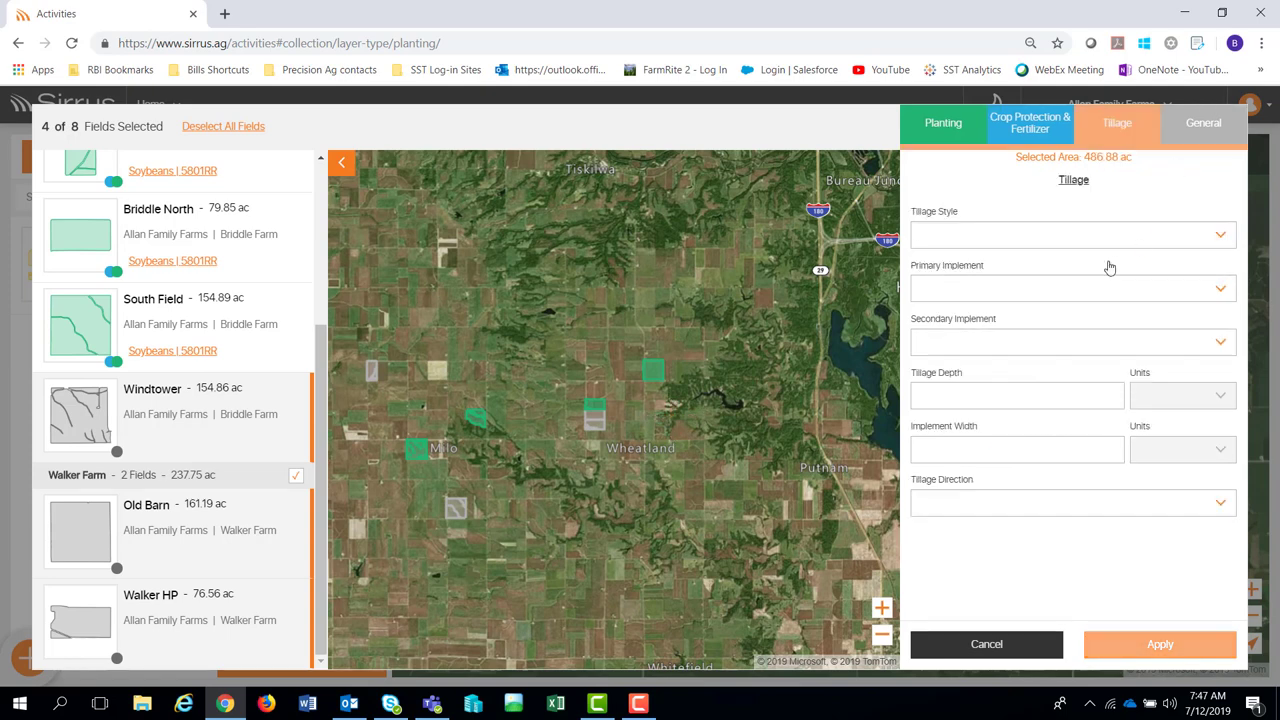
{"action": "left_click", "coordinate": [1217, 240]}
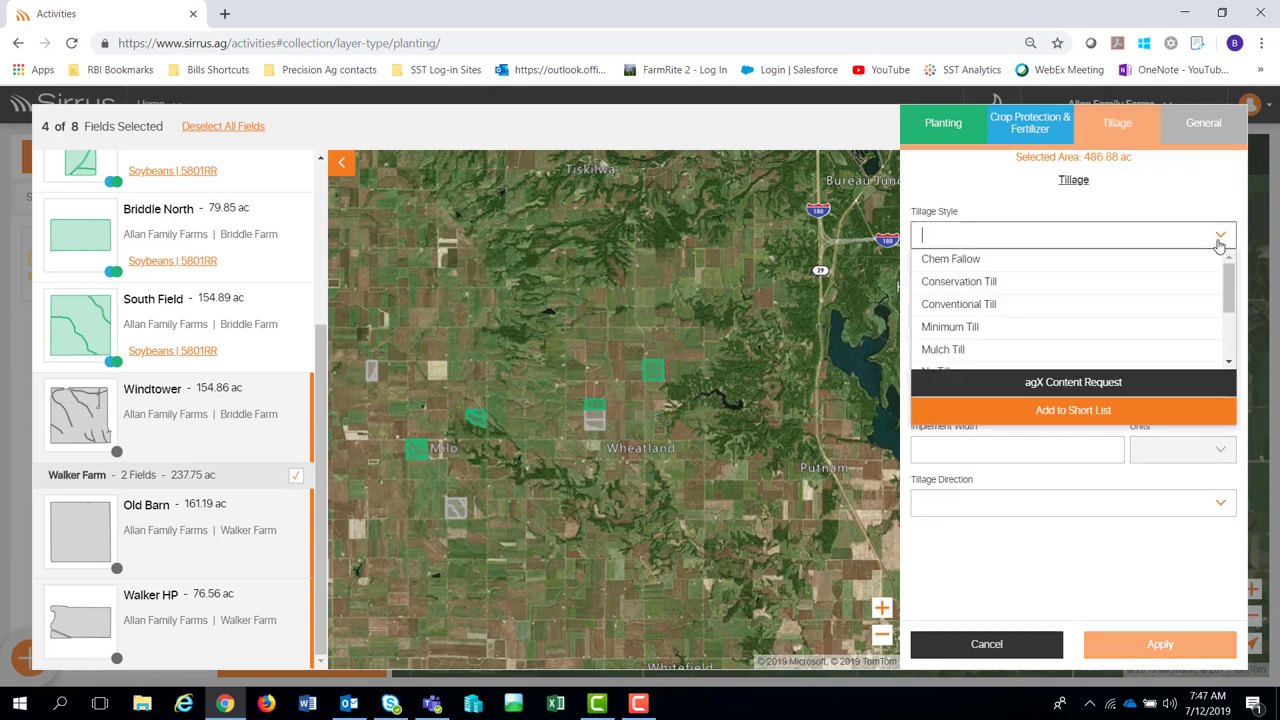
{"action": "left_click", "coordinate": [1030, 286]}
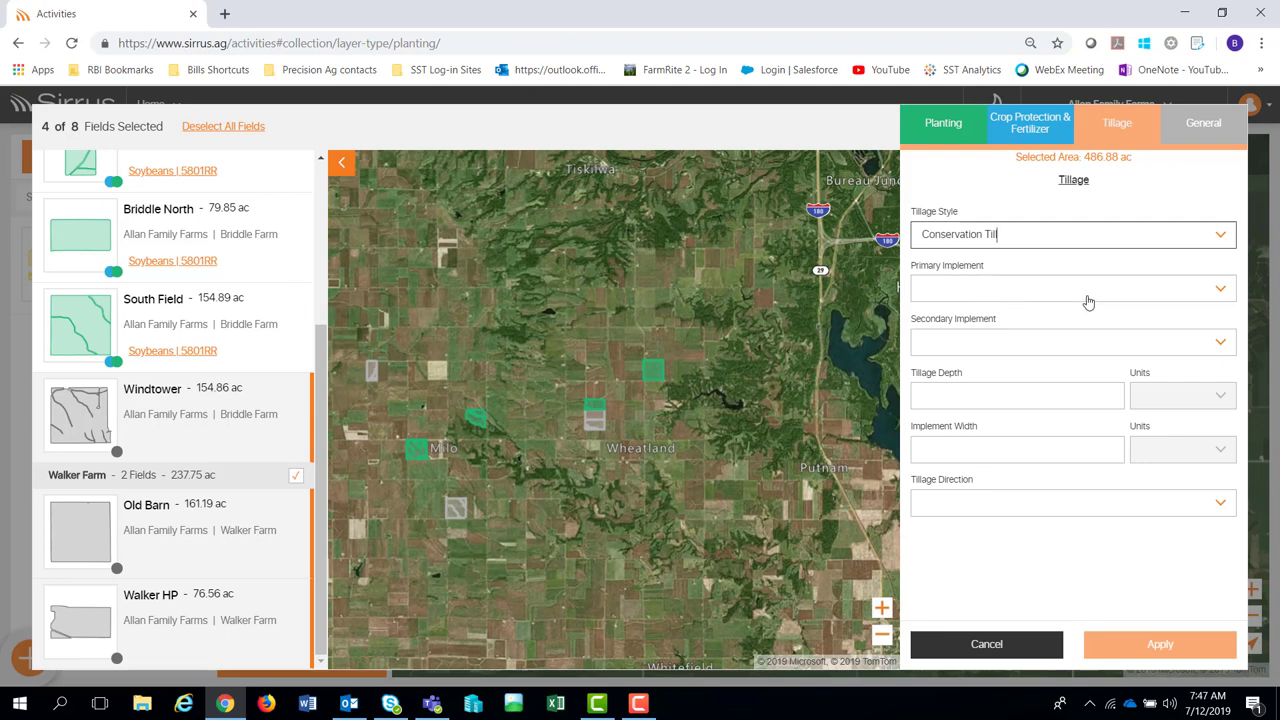
{"action": "left_click", "coordinate": [1163, 650]}
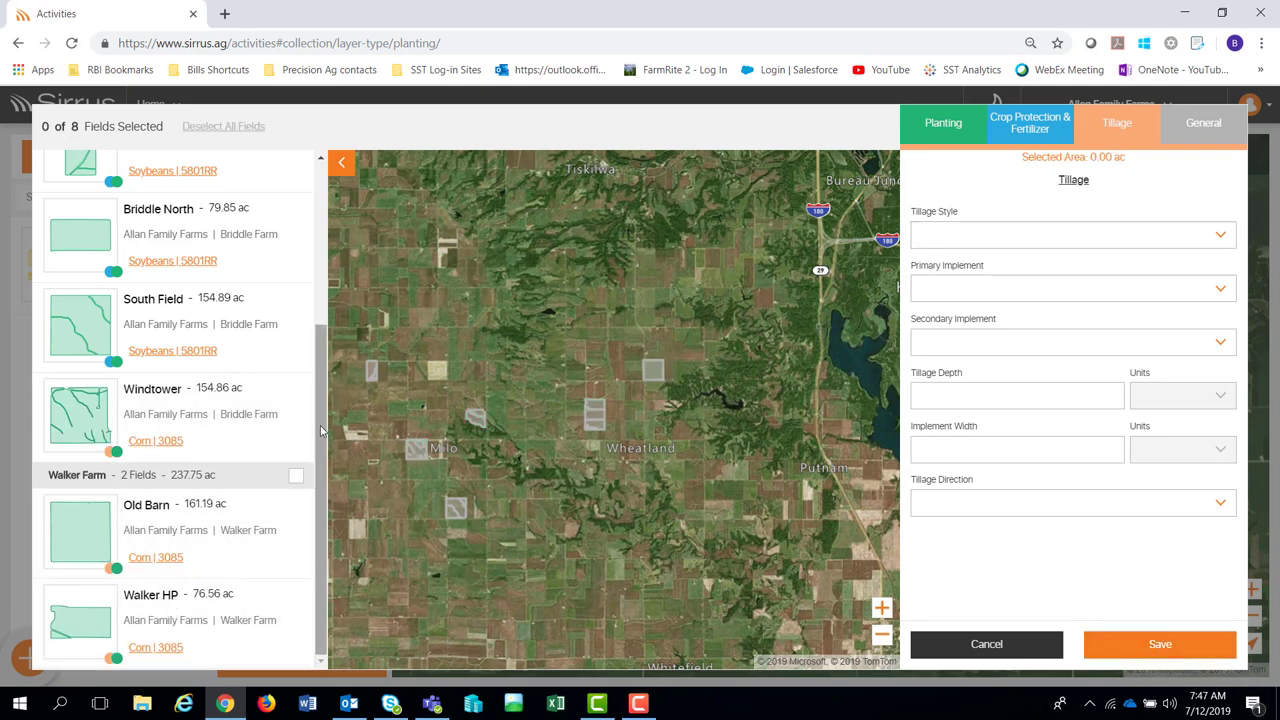
Check the crop assignments in the field list and proceed to the activity's save settings.
{"action": "left_click_drag", "start_coordinate": [321, 430], "coordinate": [324, 262]}
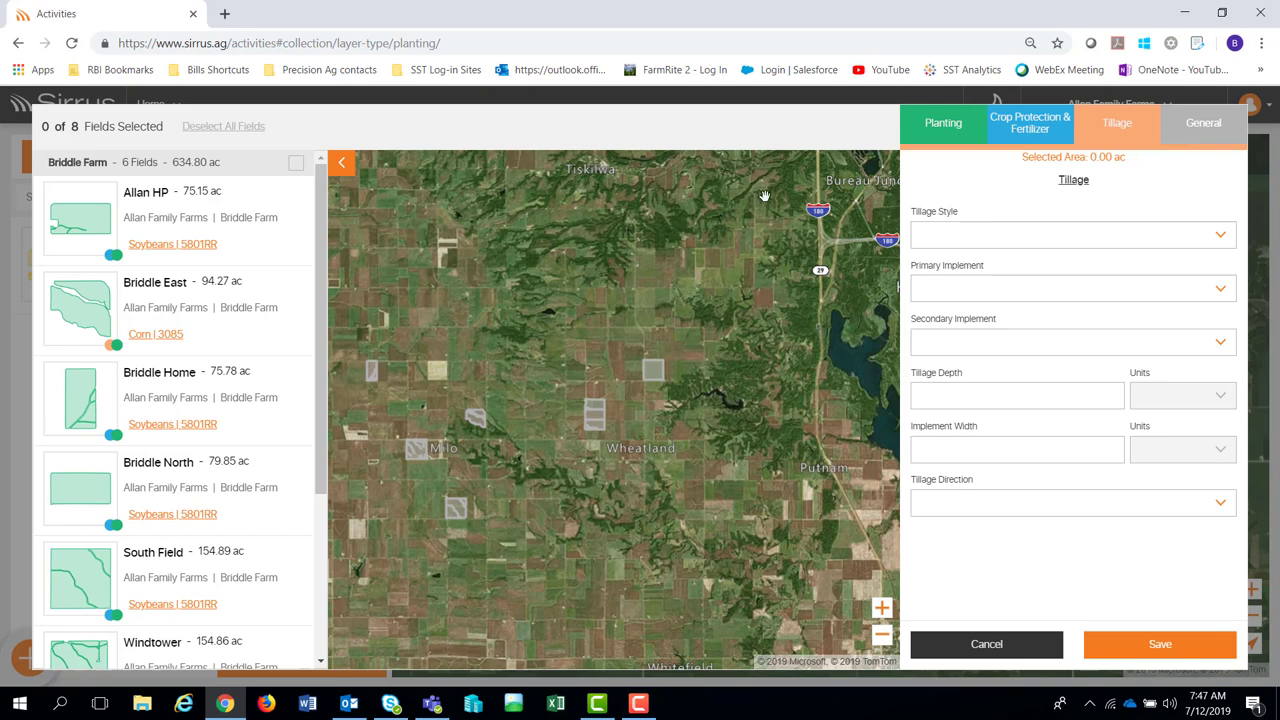
{"action": "left_click", "coordinate": [1149, 646]}
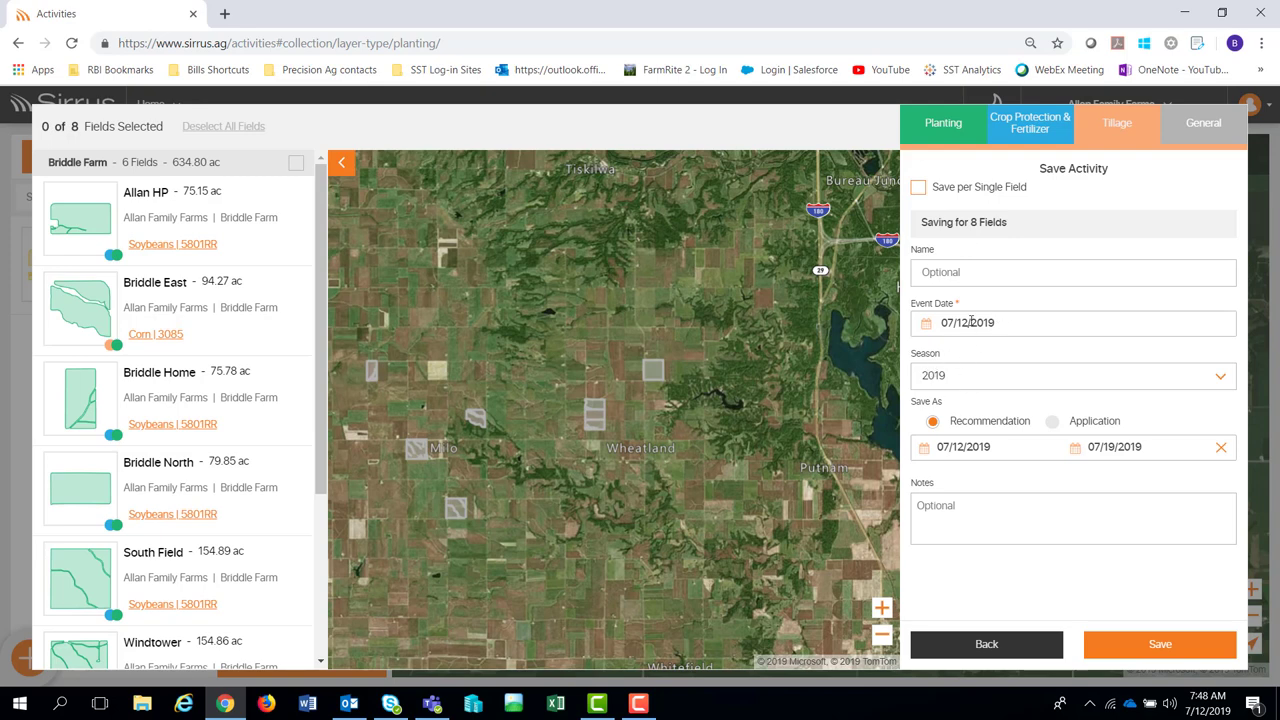
Try the Save per Single Field option and look through the separate save entries for the fields.
{"action": "left_click", "coordinate": [918, 188]}
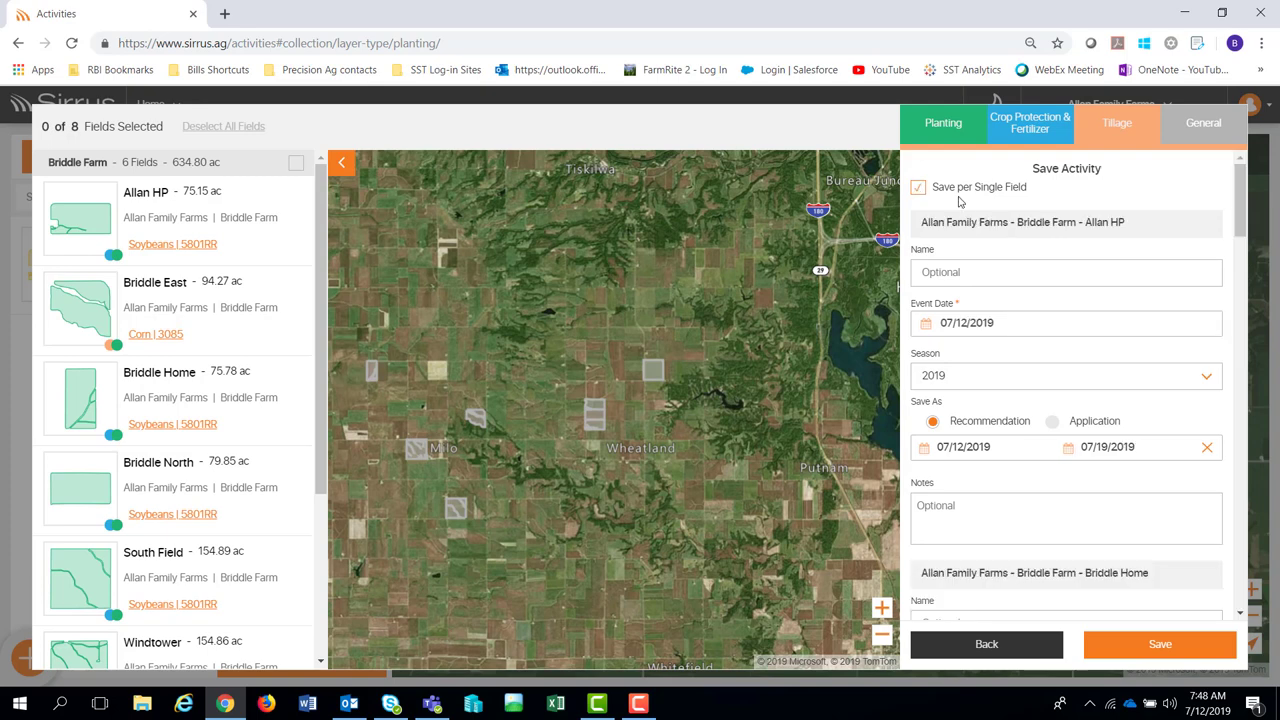
{"action": "left_click_drag", "start_coordinate": [1242, 224], "coordinate": [1242, 285]}
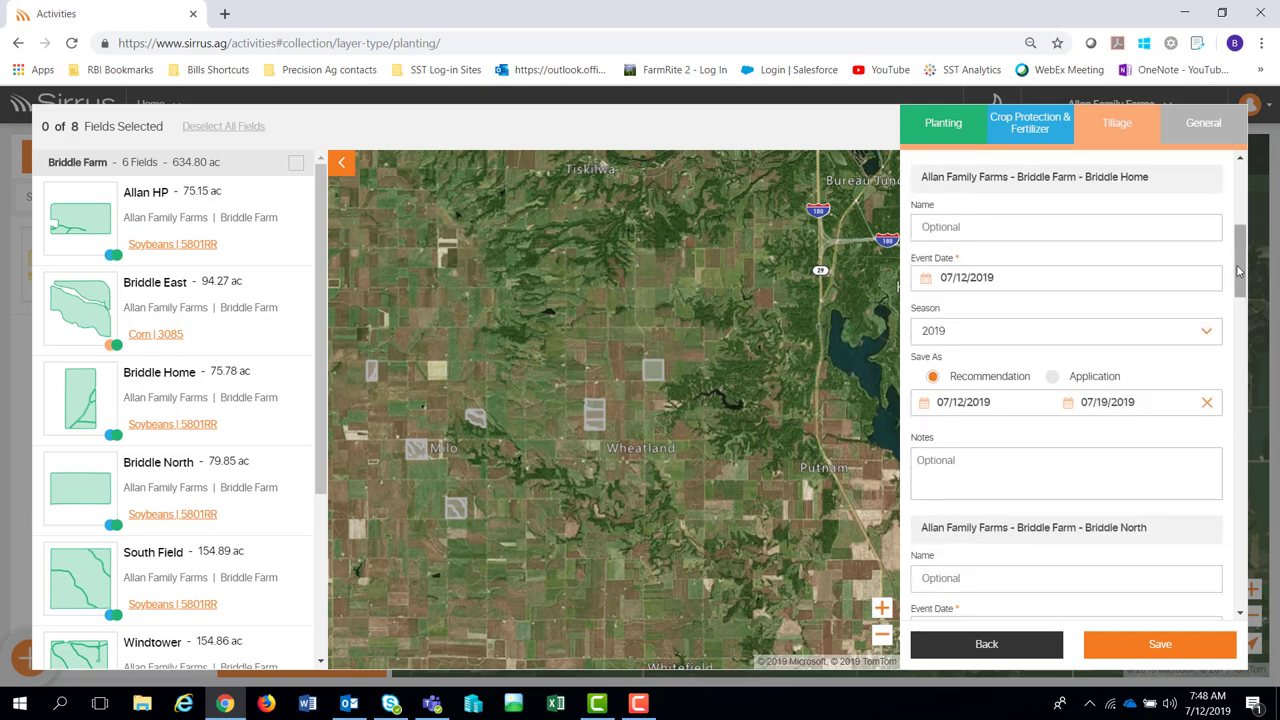
{"action": "left_click_drag", "start_coordinate": [1240, 271], "coordinate": [1240, 327]}
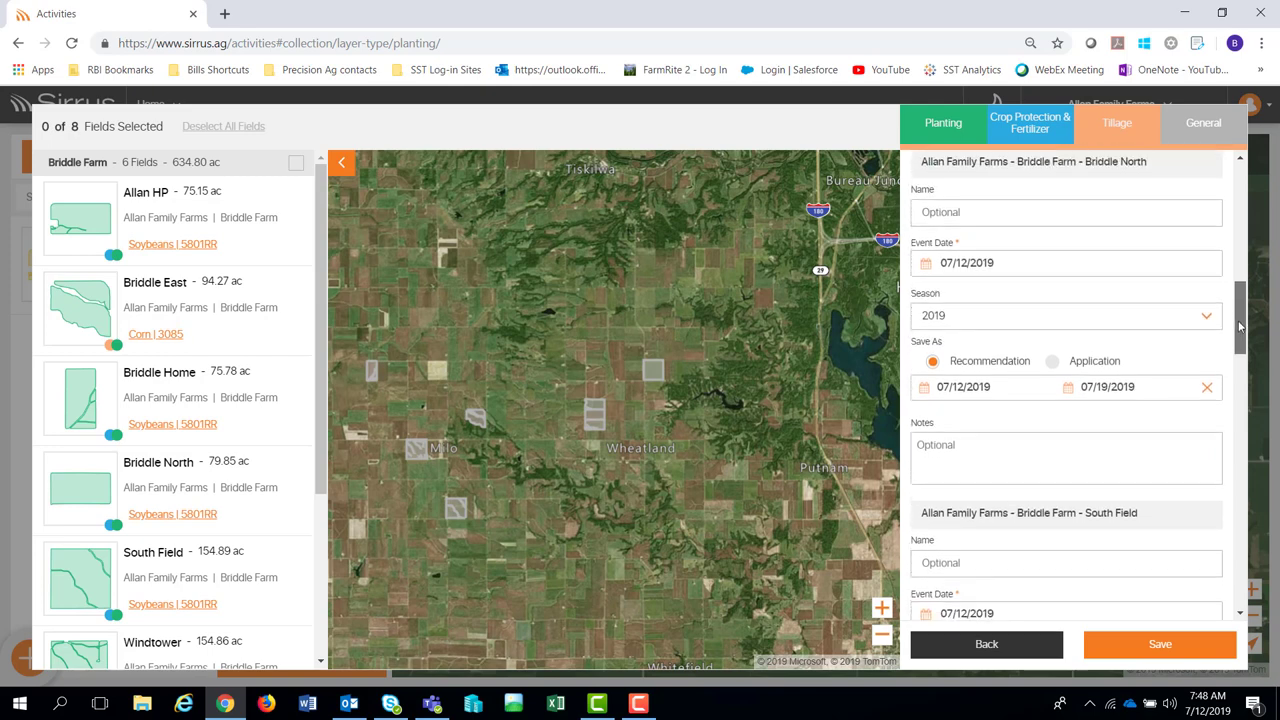
{"action": "left_click_drag", "start_coordinate": [1240, 327], "coordinate": [1242, 205]}
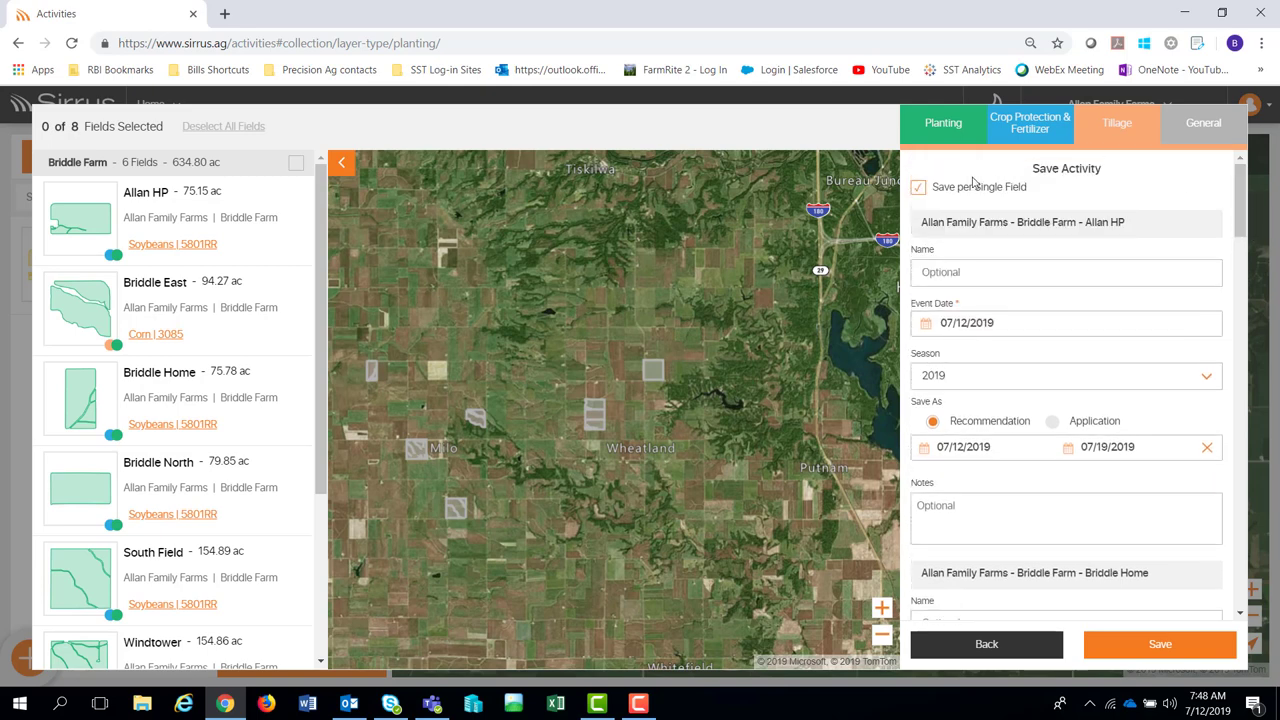
{"action": "left_click", "coordinate": [918, 189]}
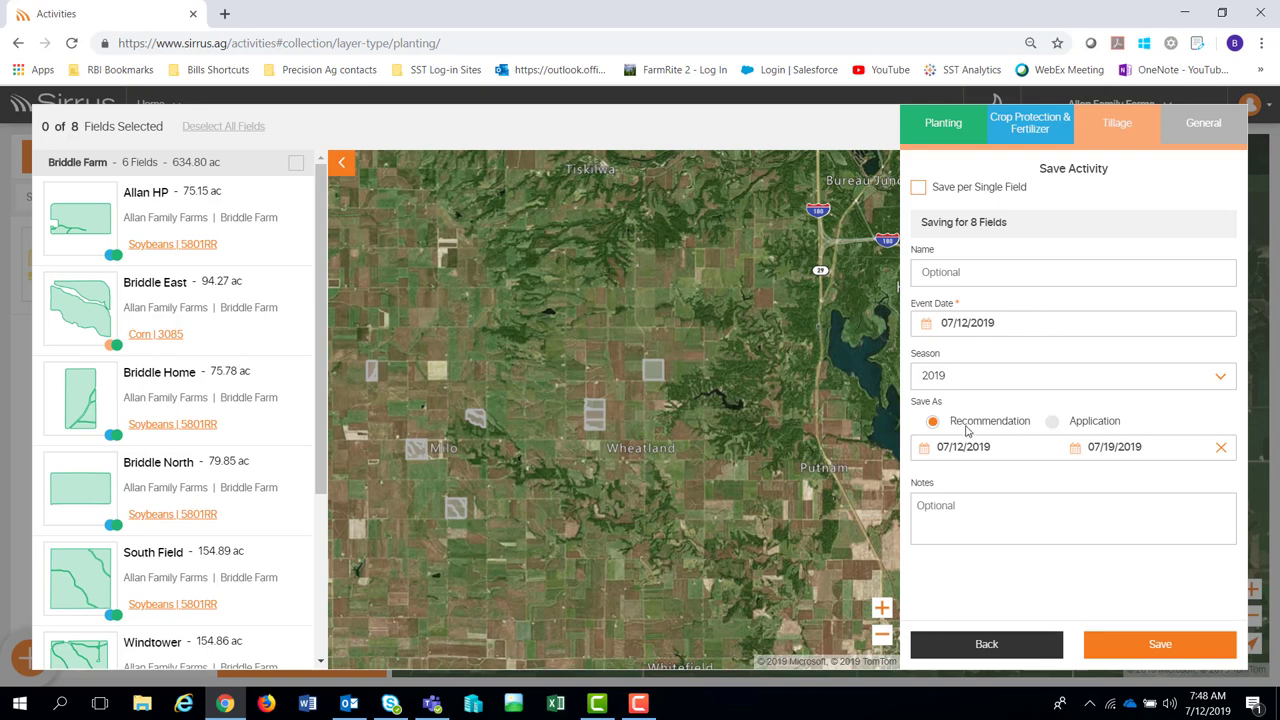
Set the recommendation's end date to 07/31/2019 and save the activity with the note "weather patter show to have adequate moisture".
{"action": "left_click", "coordinate": [1118, 450]}
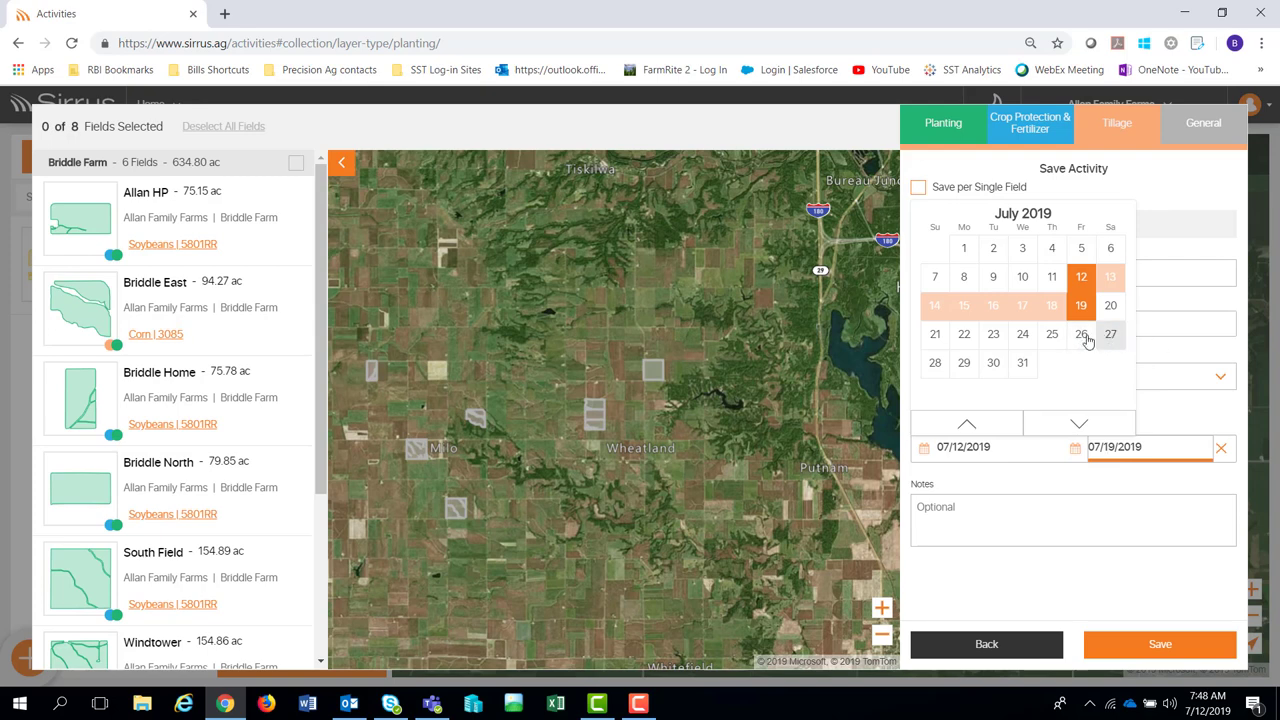
{"action": "left_click", "coordinate": [1022, 364]}
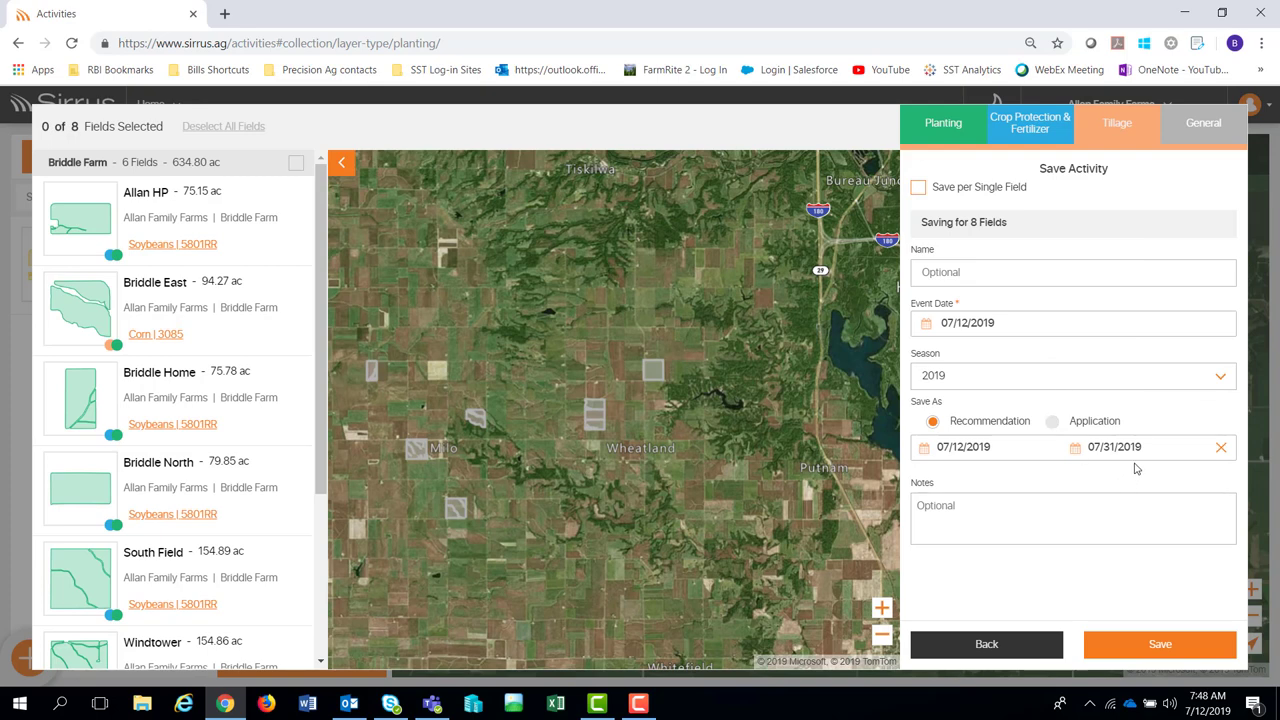
{"action": "left_click", "coordinate": [965, 507]}
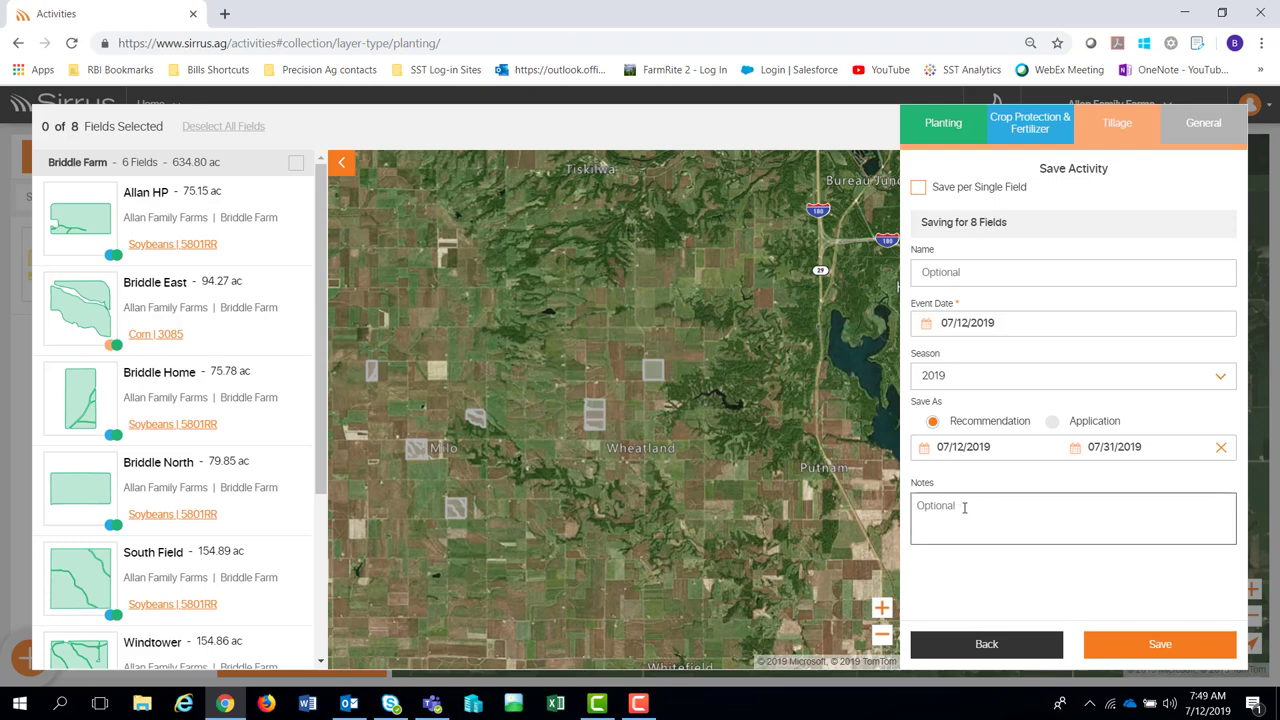
{"action": "type", "text": "W"}
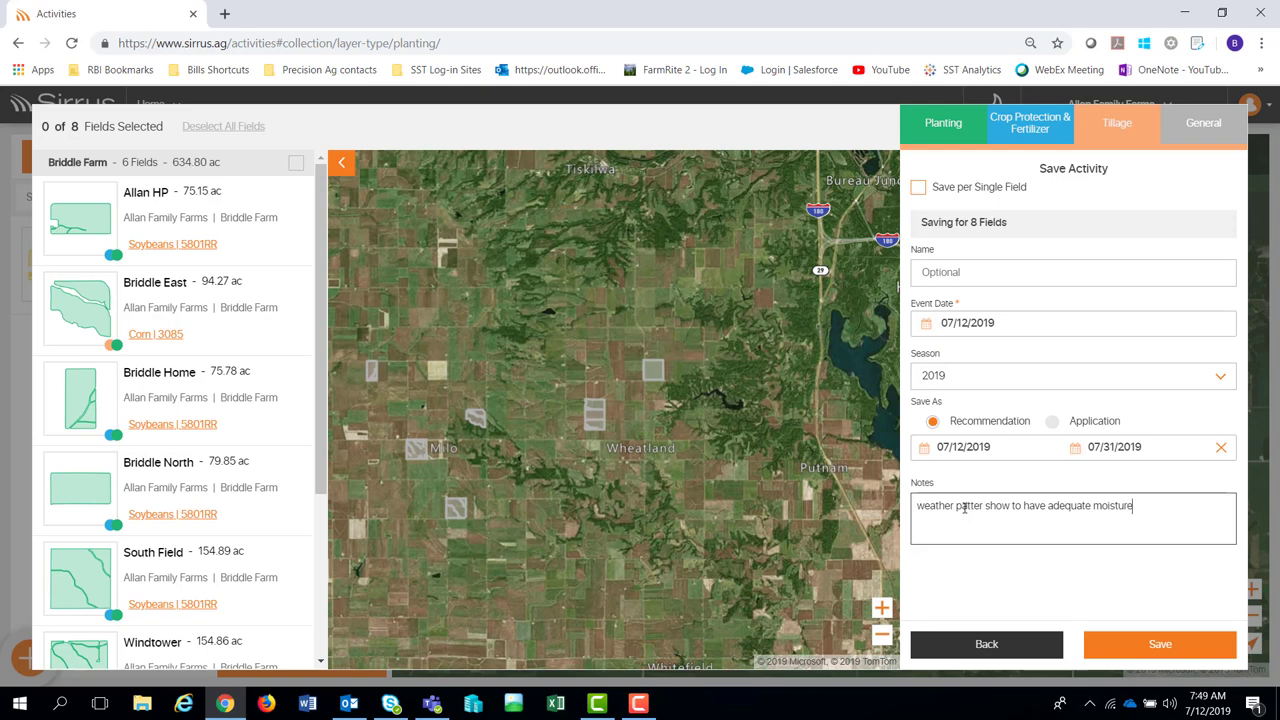
{"action": "left_click", "coordinate": [1158, 645]}
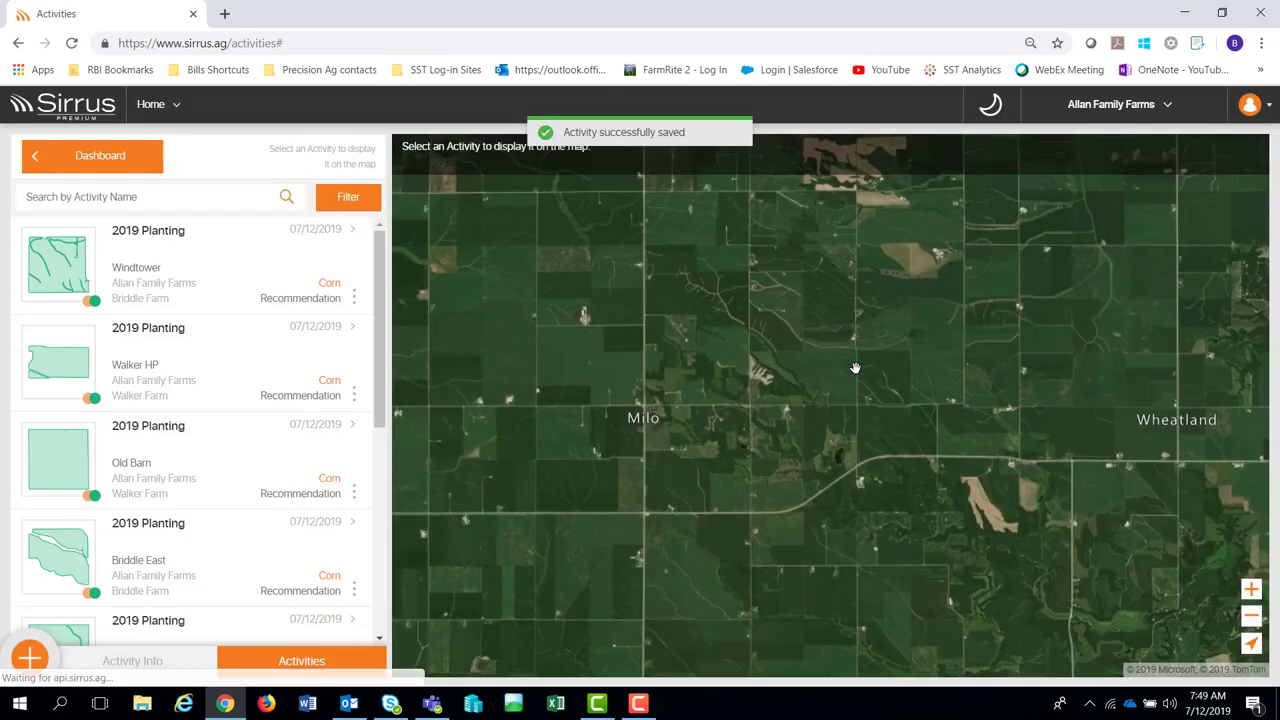
Open Windtower's 2019 Planting activity from the dashboard and review its overview, crop, seed company, variety/hybrid and tillage style layers.
{"action": "left_click", "coordinate": [100, 160]}
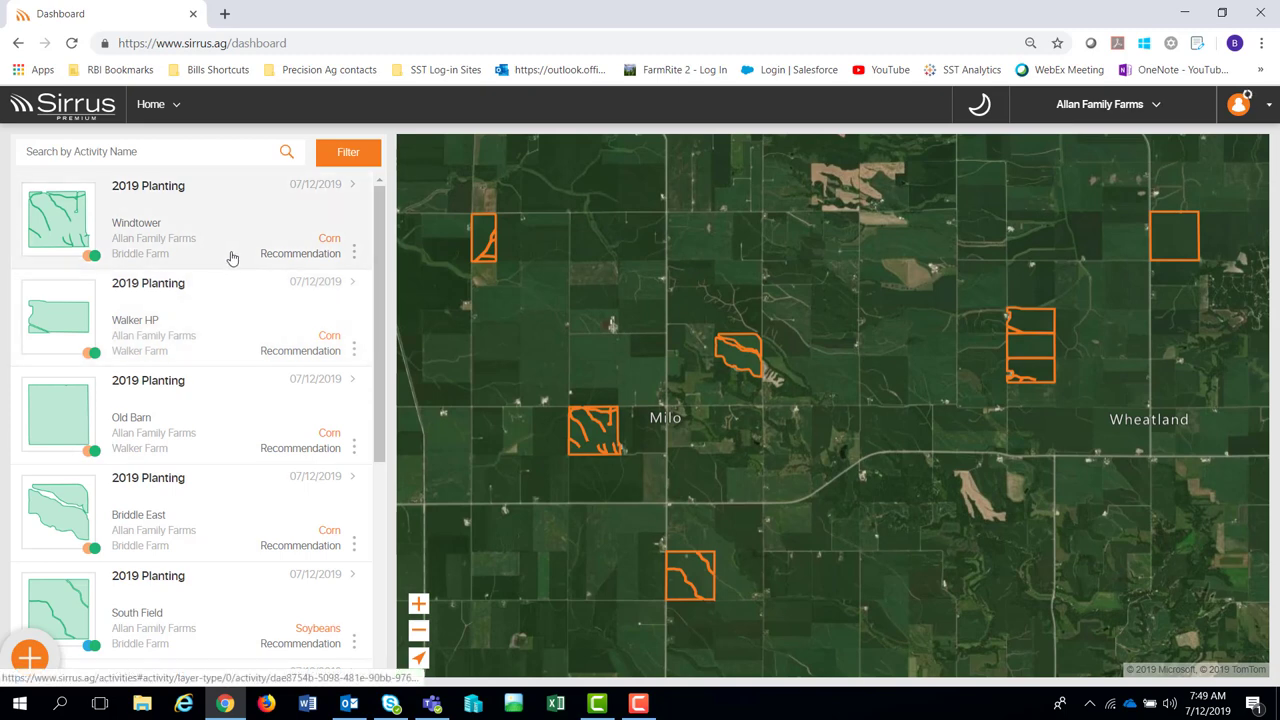
{"action": "left_click", "coordinate": [174, 240]}
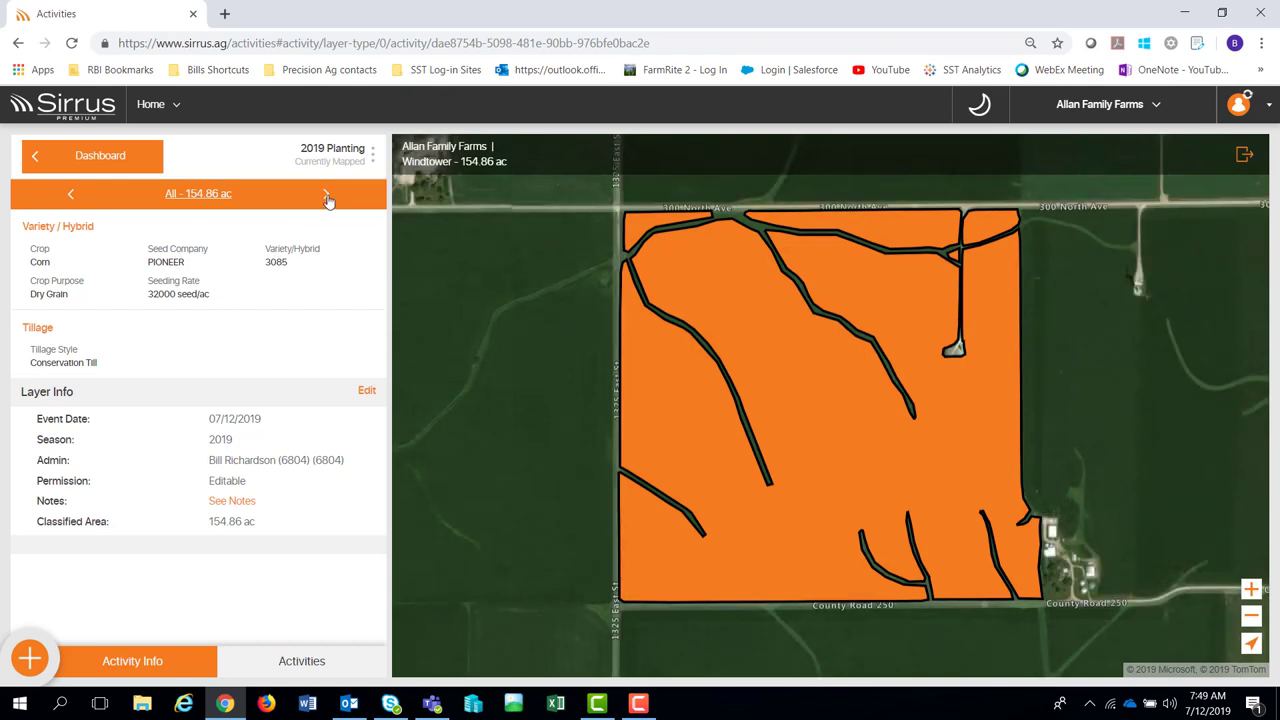
{"action": "left_click", "coordinate": [326, 195]}
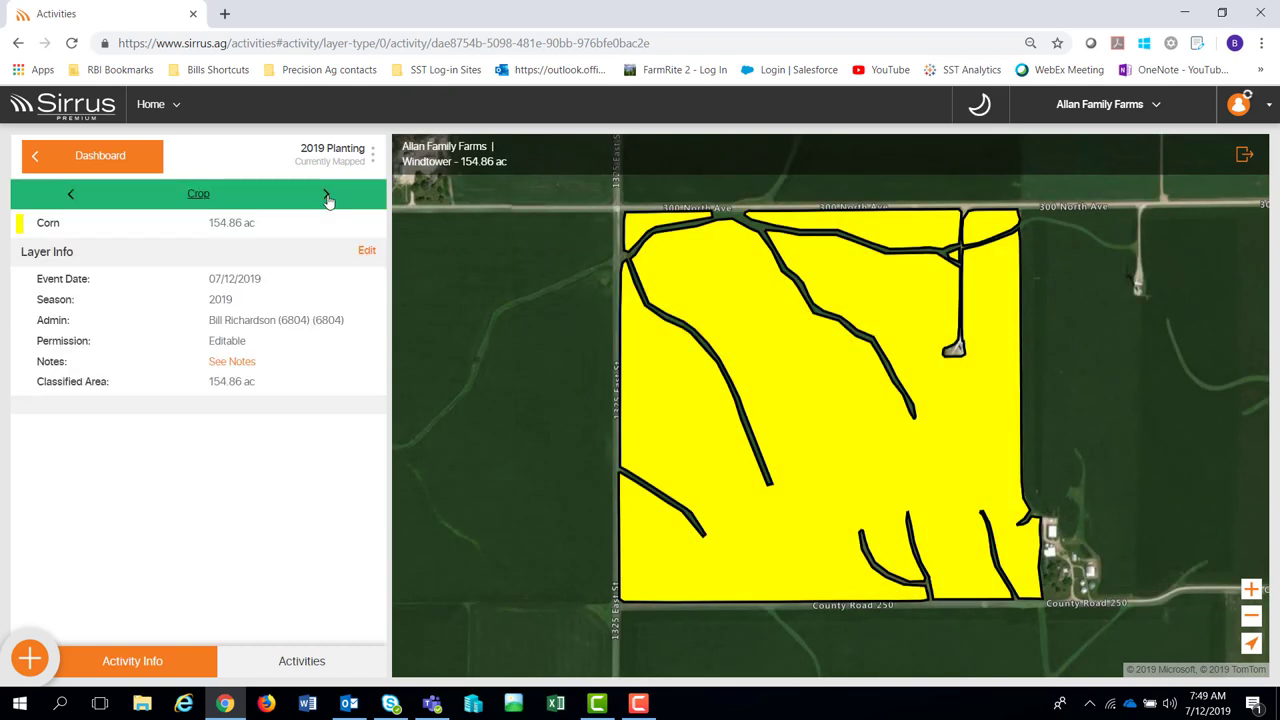
{"action": "left_click", "coordinate": [326, 195]}
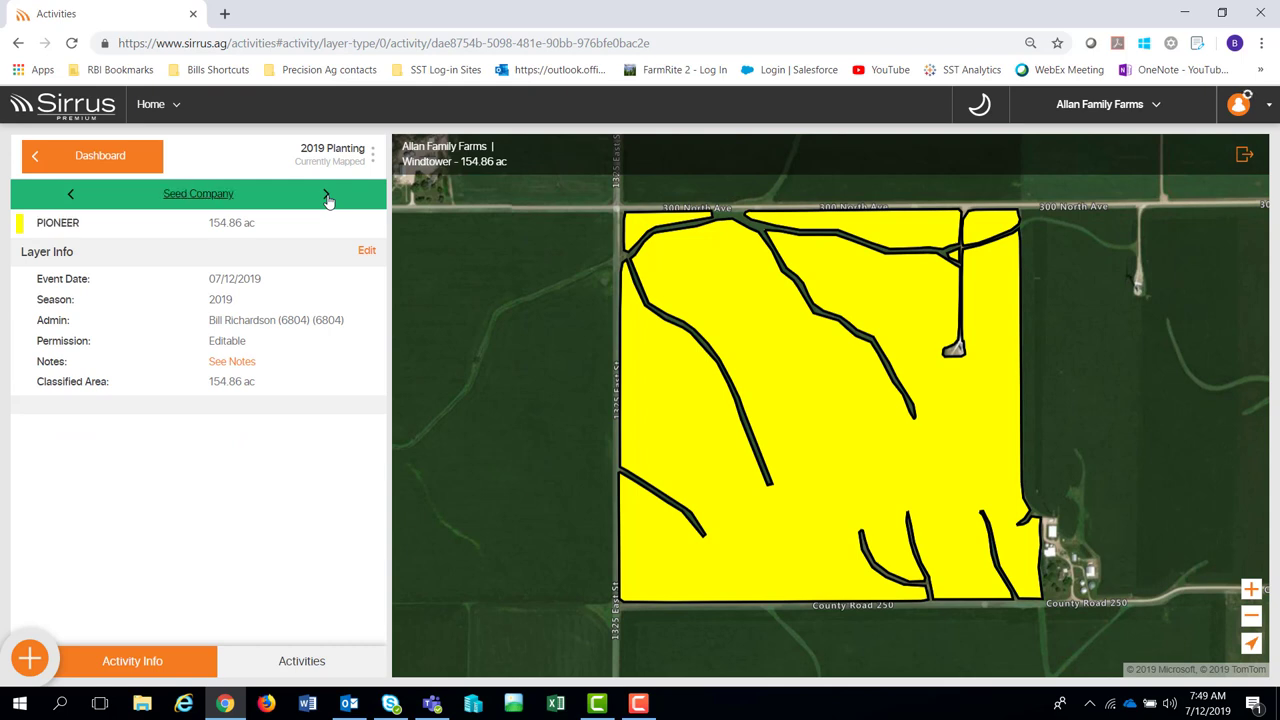
{"action": "left_click", "coordinate": [326, 195]}
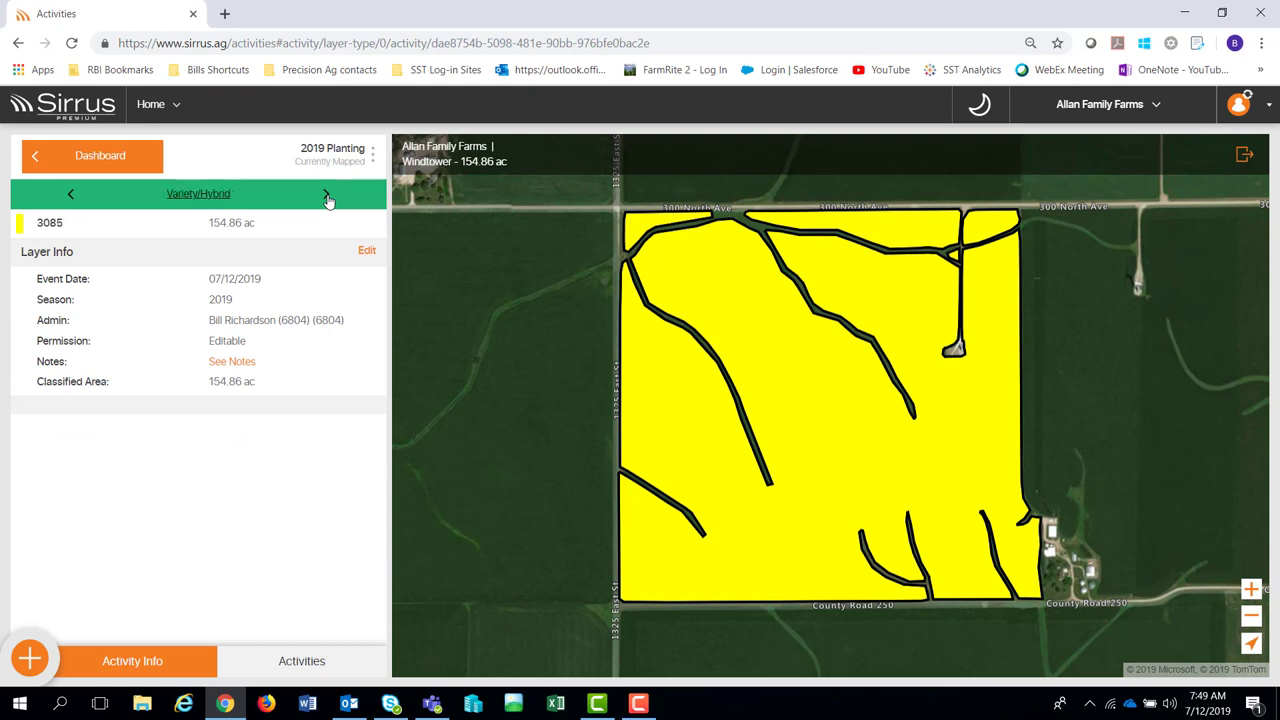
{"action": "left_click", "coordinate": [326, 195]}
{"action": "left_click", "coordinate": [326, 195]}
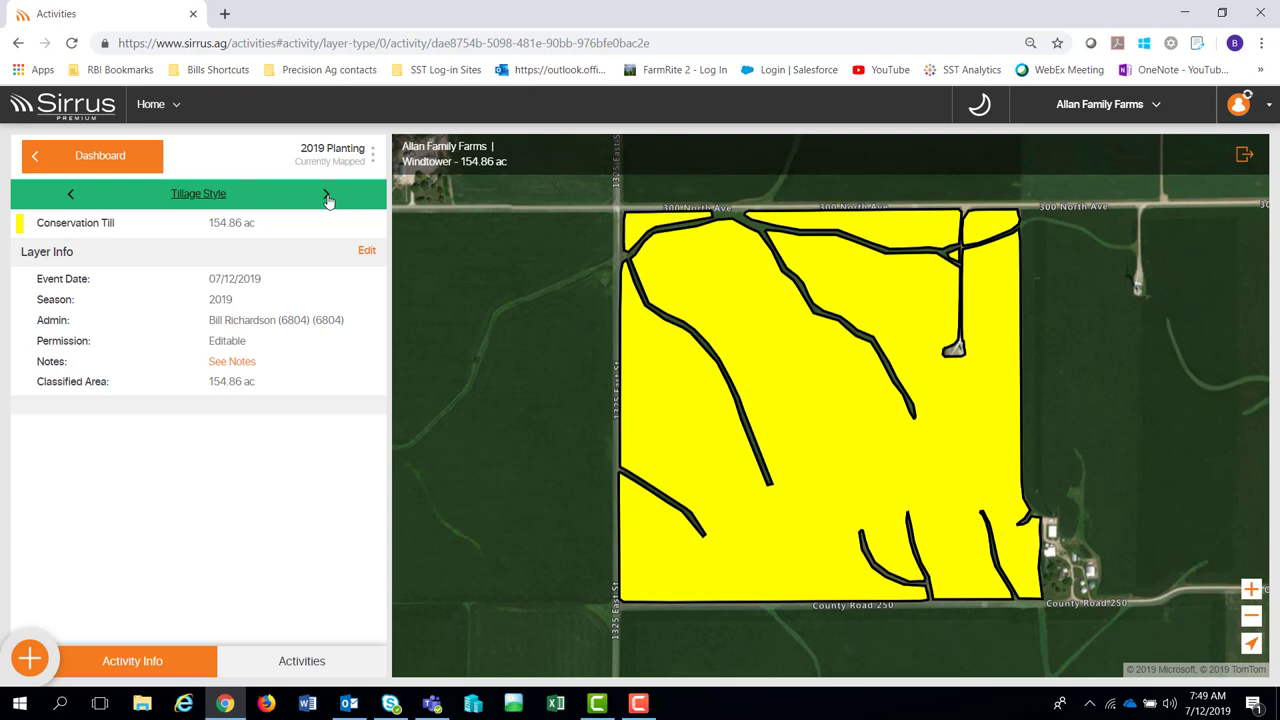
{"action": "left_click", "coordinate": [326, 195]}
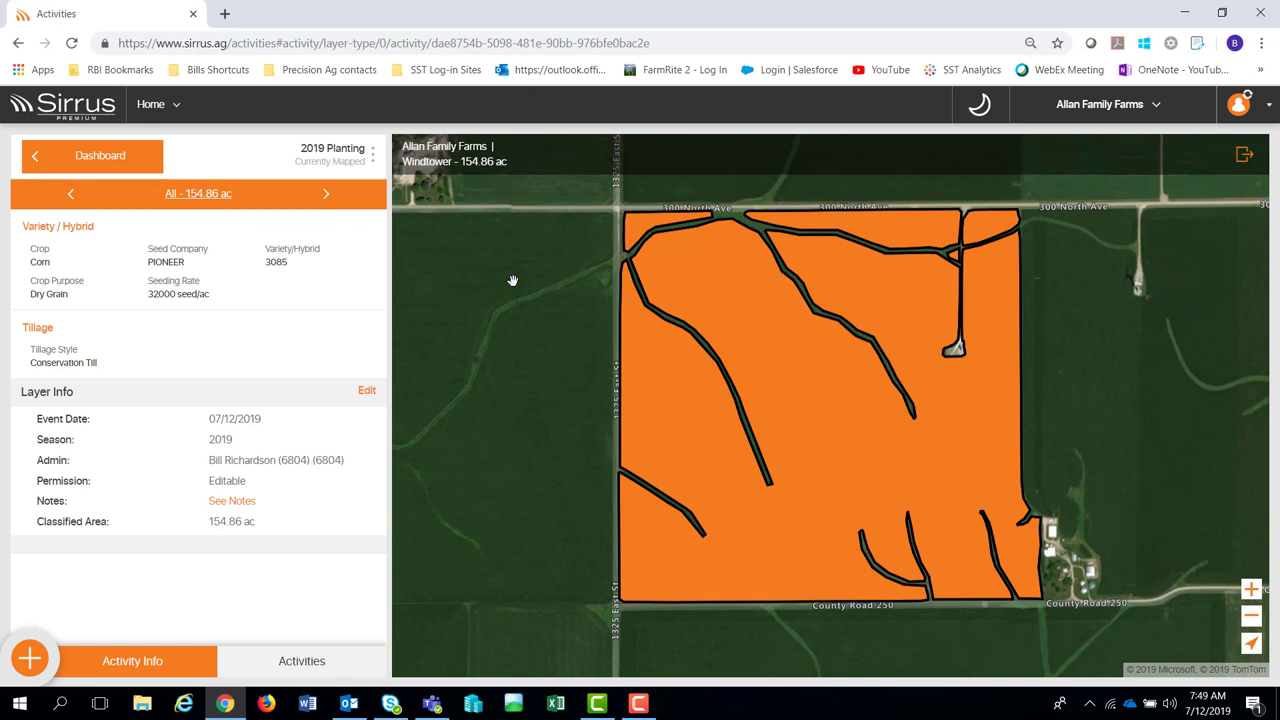
{"action": "left_click", "coordinate": [288, 664]}
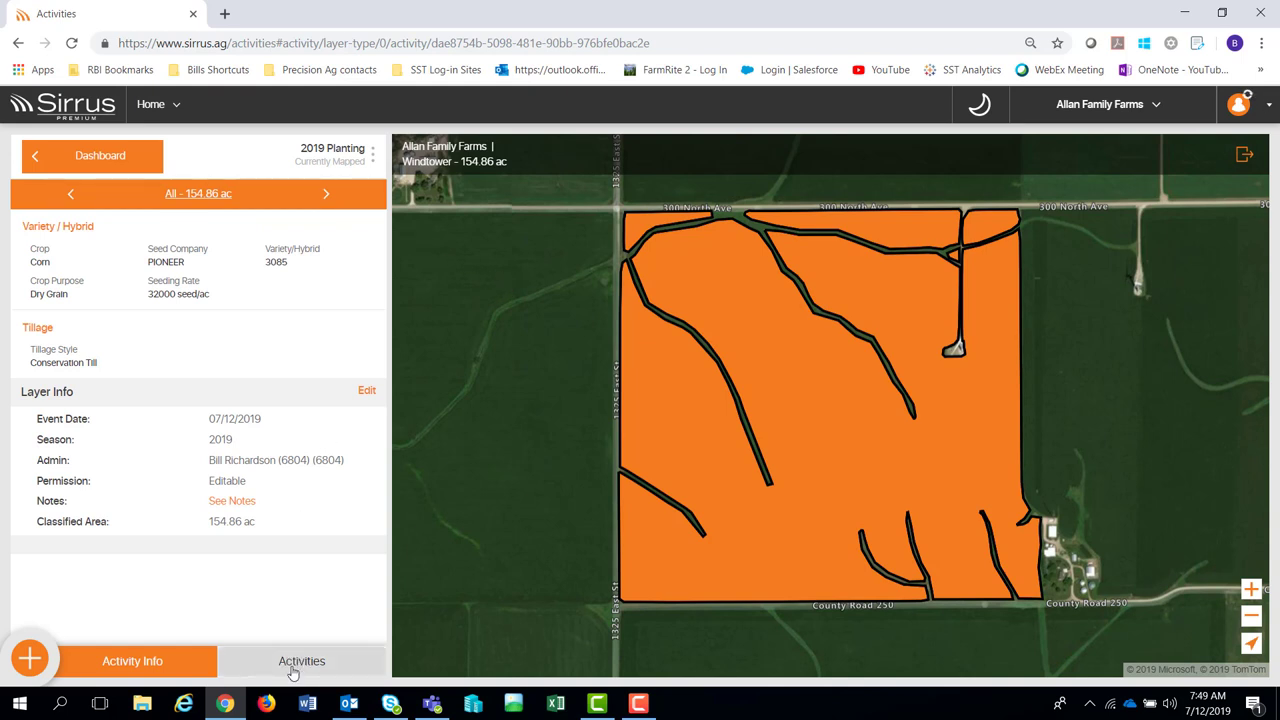
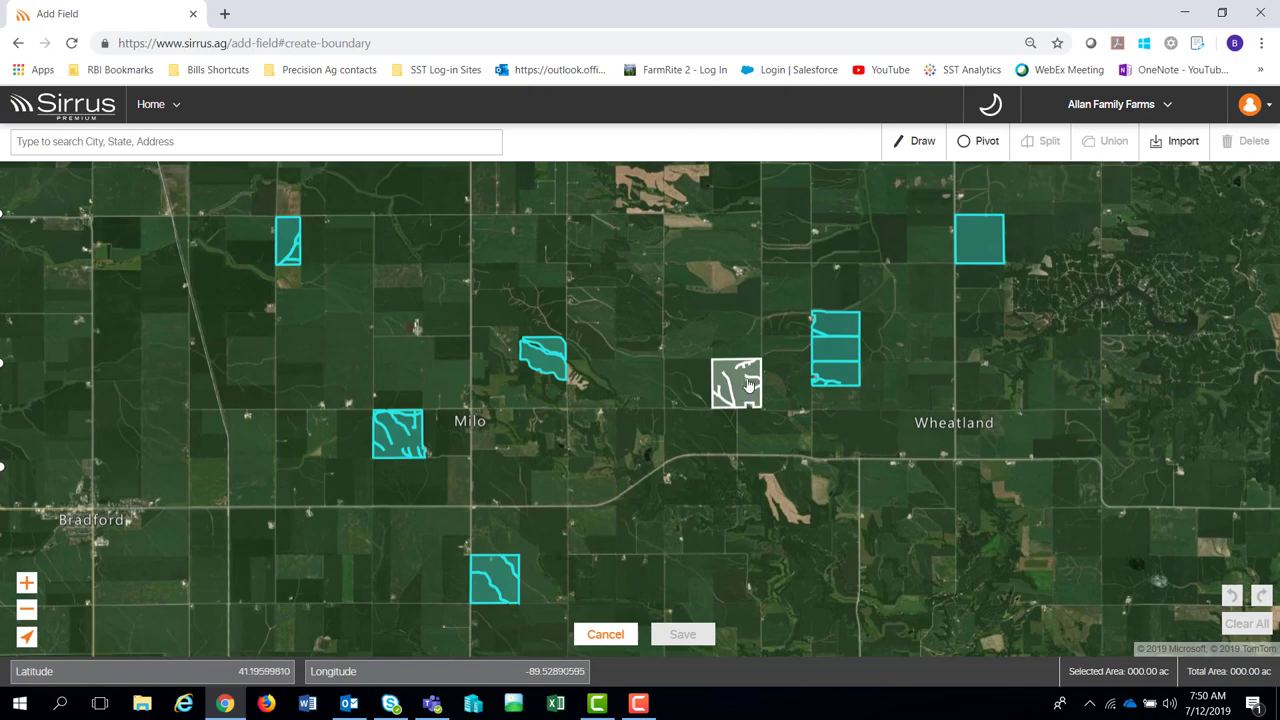
Select the suggested field boundary between Milo and Wheatland and proceed to save it as a new field.
{"action": "scroll", "coordinate": [742, 392], "scroll_direction": "up", "scroll_amount": 1}
{"action": "scroll", "coordinate": [739, 397], "scroll_direction": "up", "scroll_amount": 2}
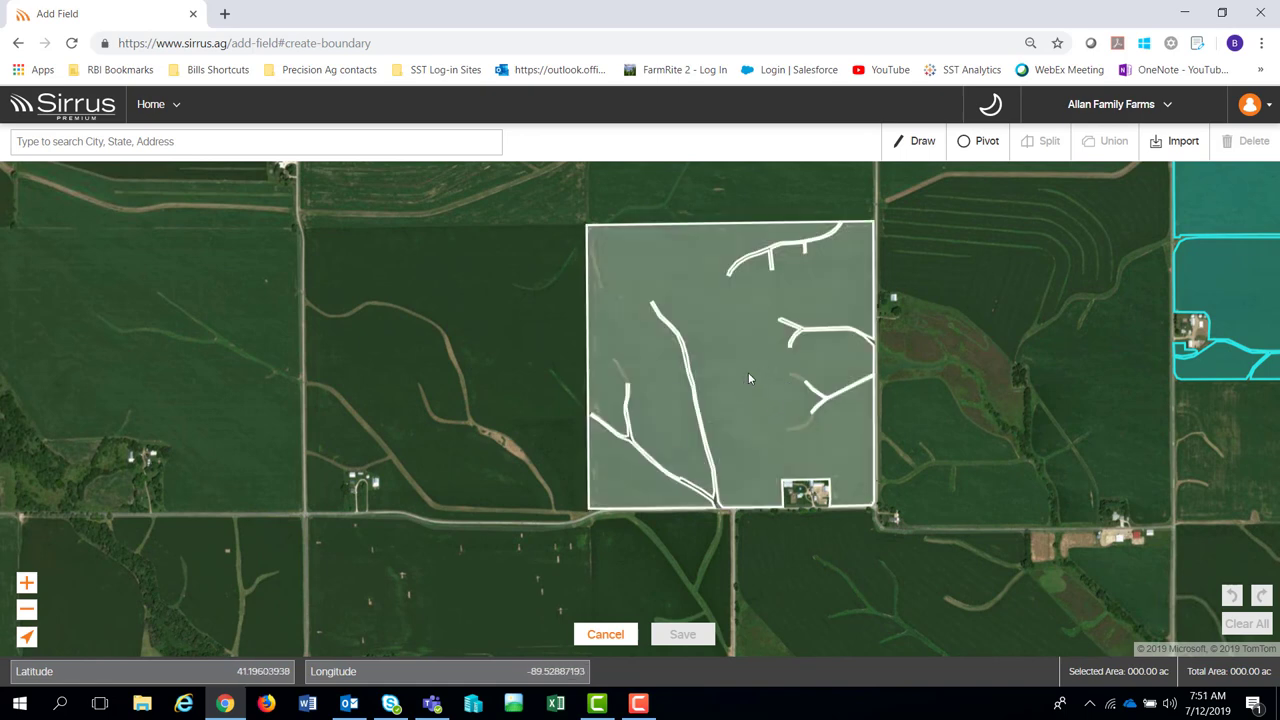
{"action": "left_click", "coordinate": [746, 377]}
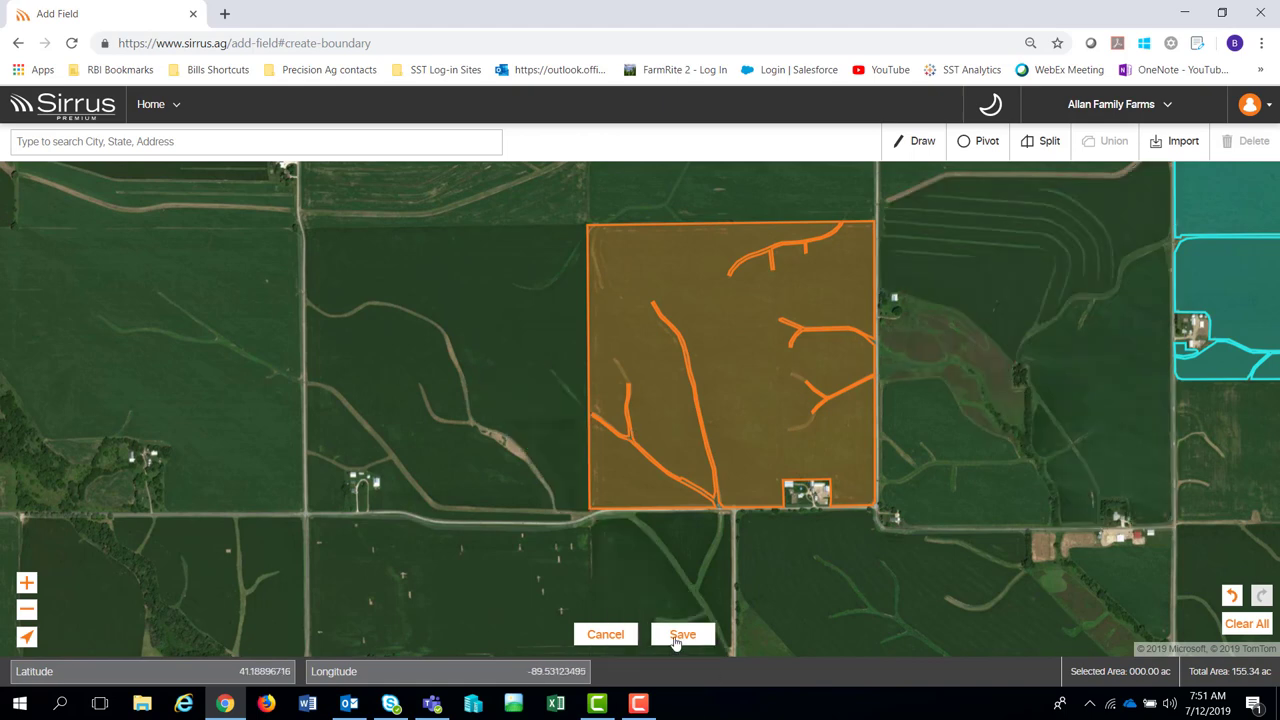
{"action": "left_click", "coordinate": [680, 635]}
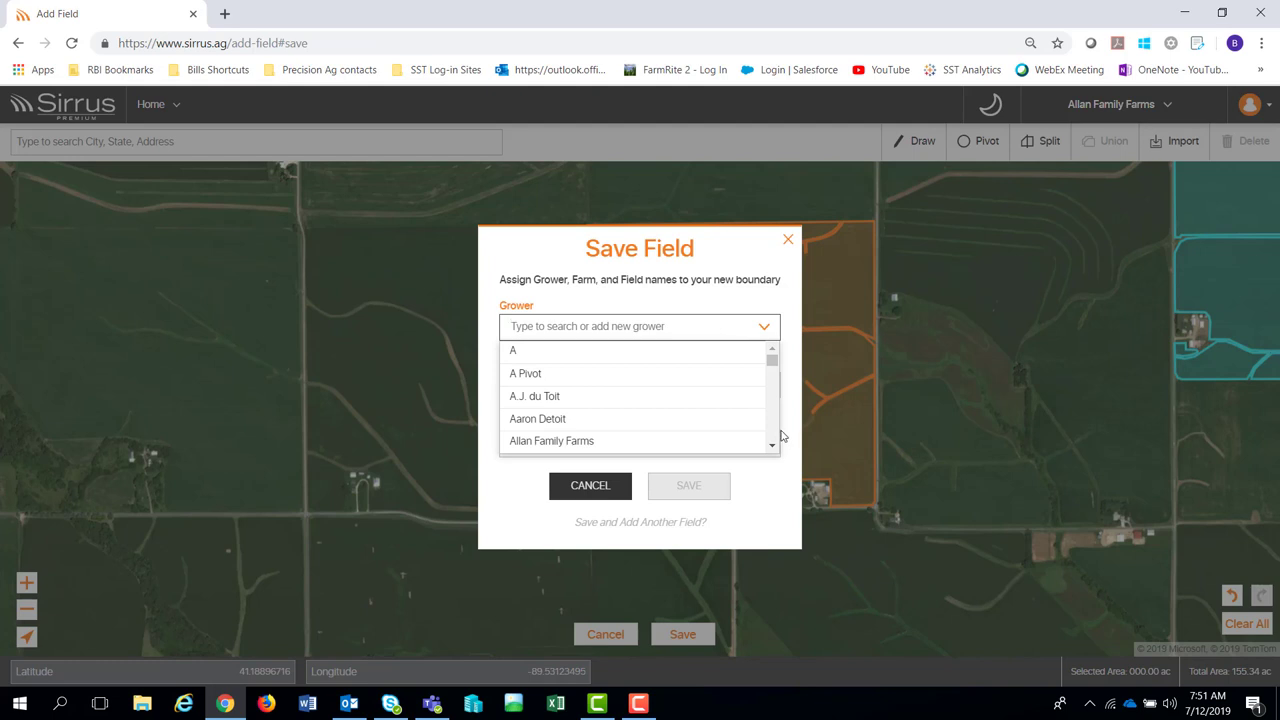
Assign the new boundary to grower Allan Family Farms and farm Briddle Farm, name the field F8, and save it.
{"action": "left_click", "coordinate": [591, 443]}
{"action": "left_click", "coordinate": [585, 398]}
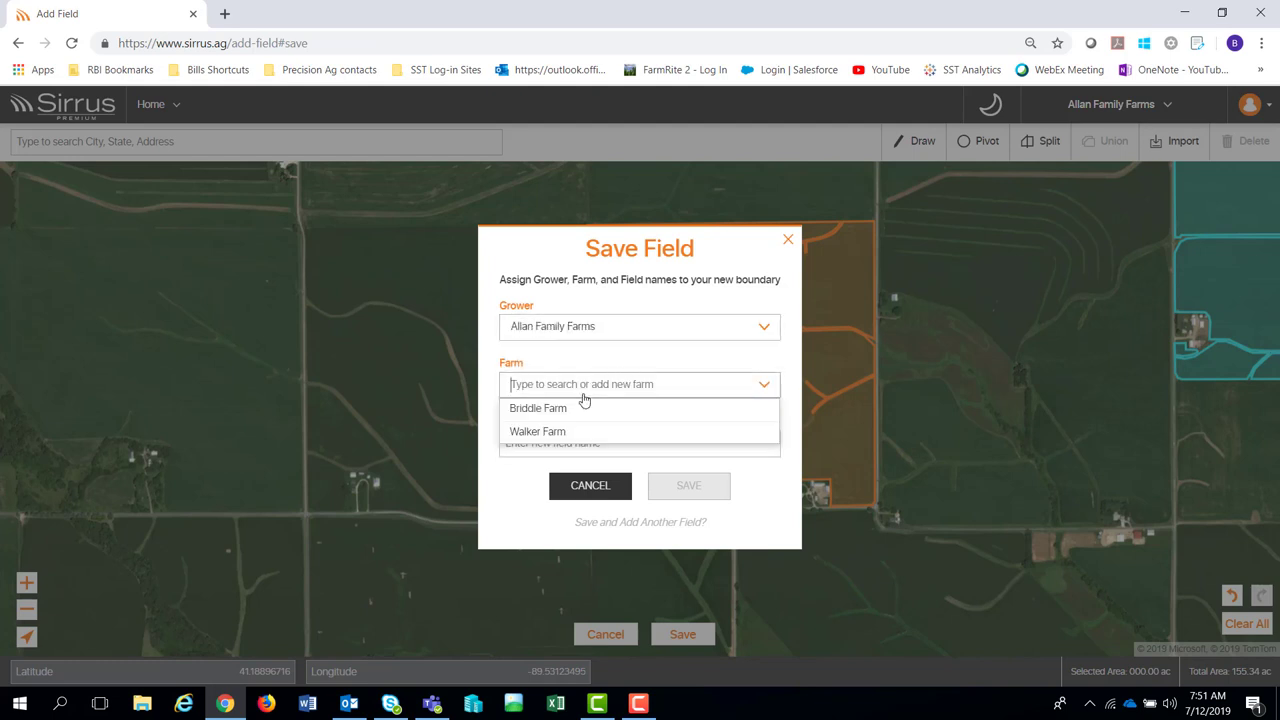
{"action": "left_click", "coordinate": [564, 417]}
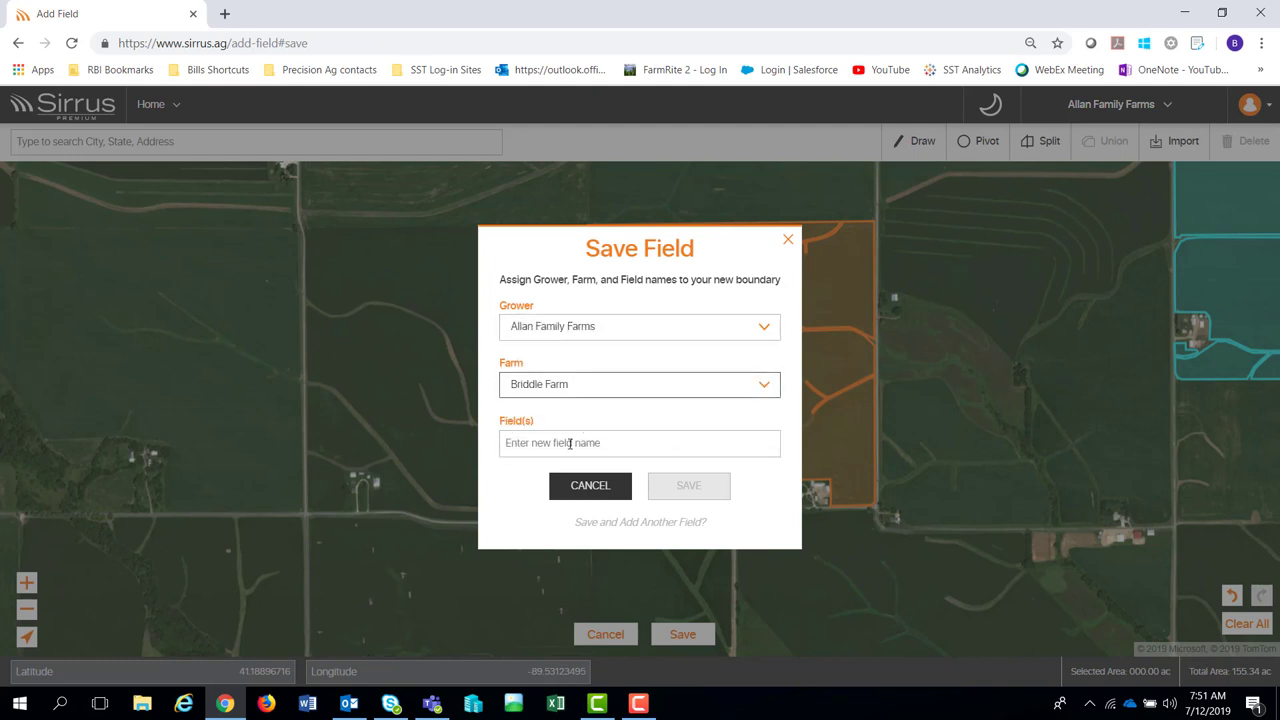
{"action": "left_click", "coordinate": [589, 440]}
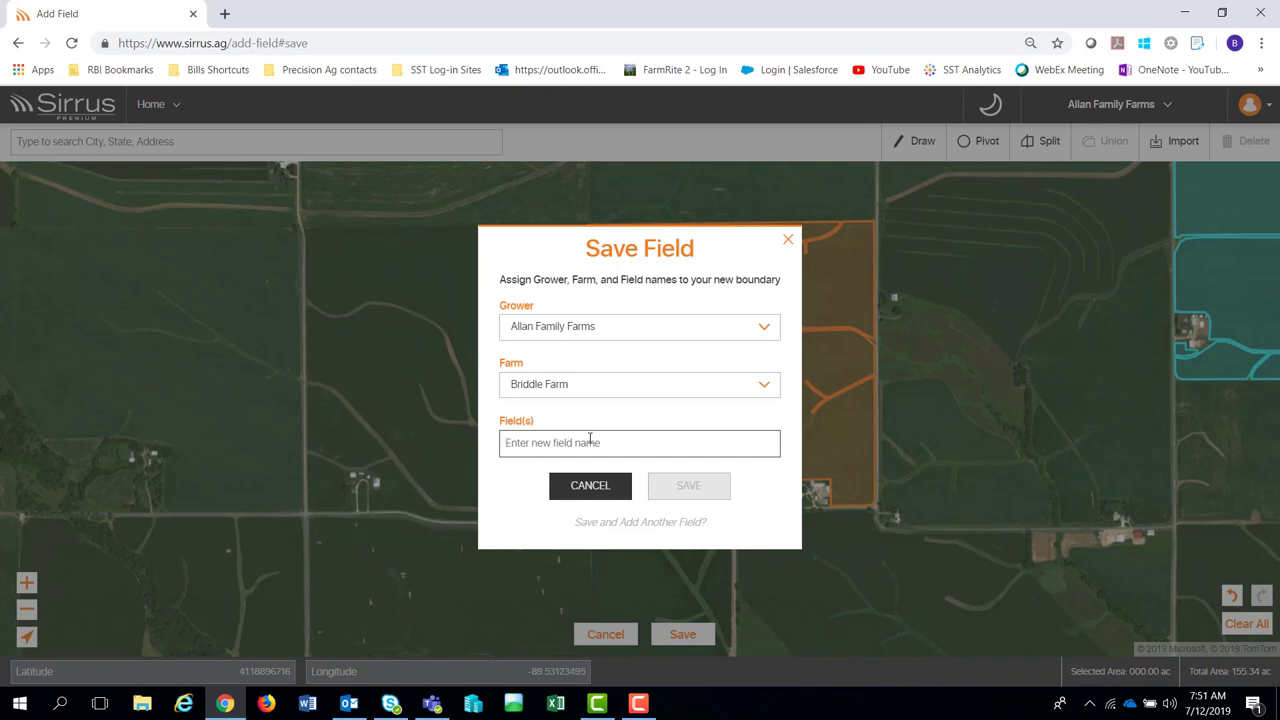
{"action": "type", "text": "F8"}
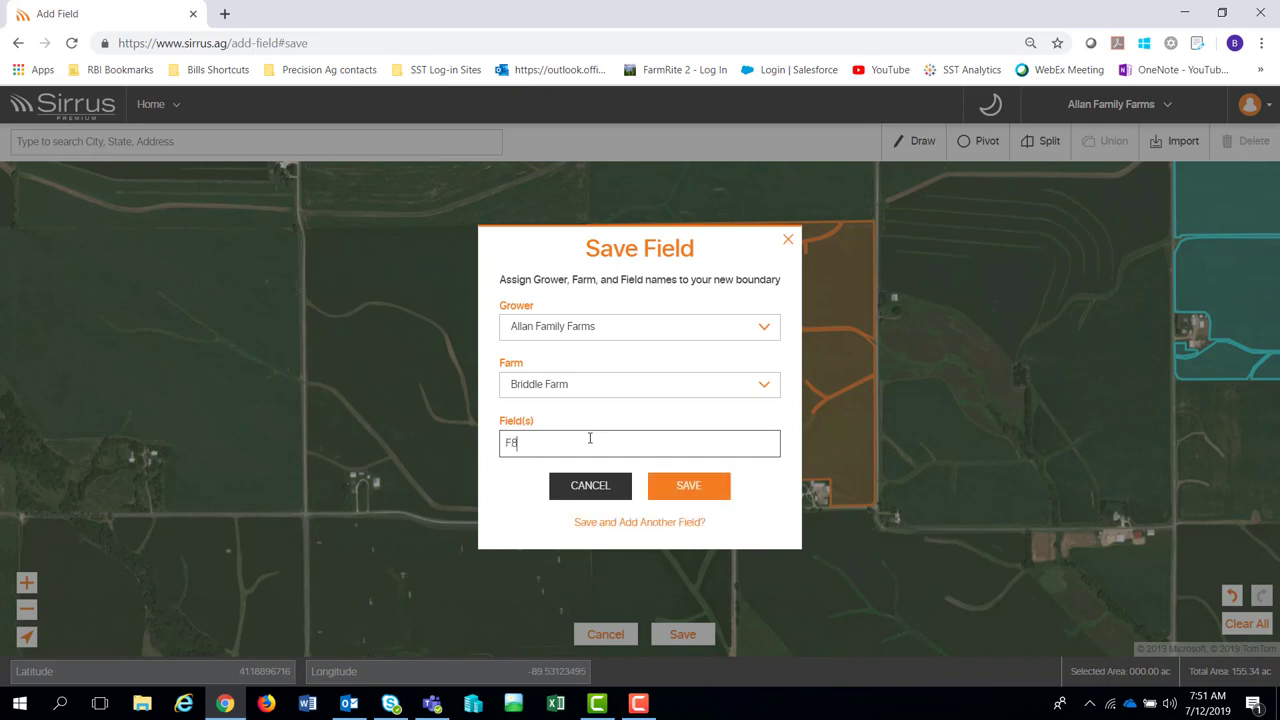
{"action": "left_click", "coordinate": [700, 486]}
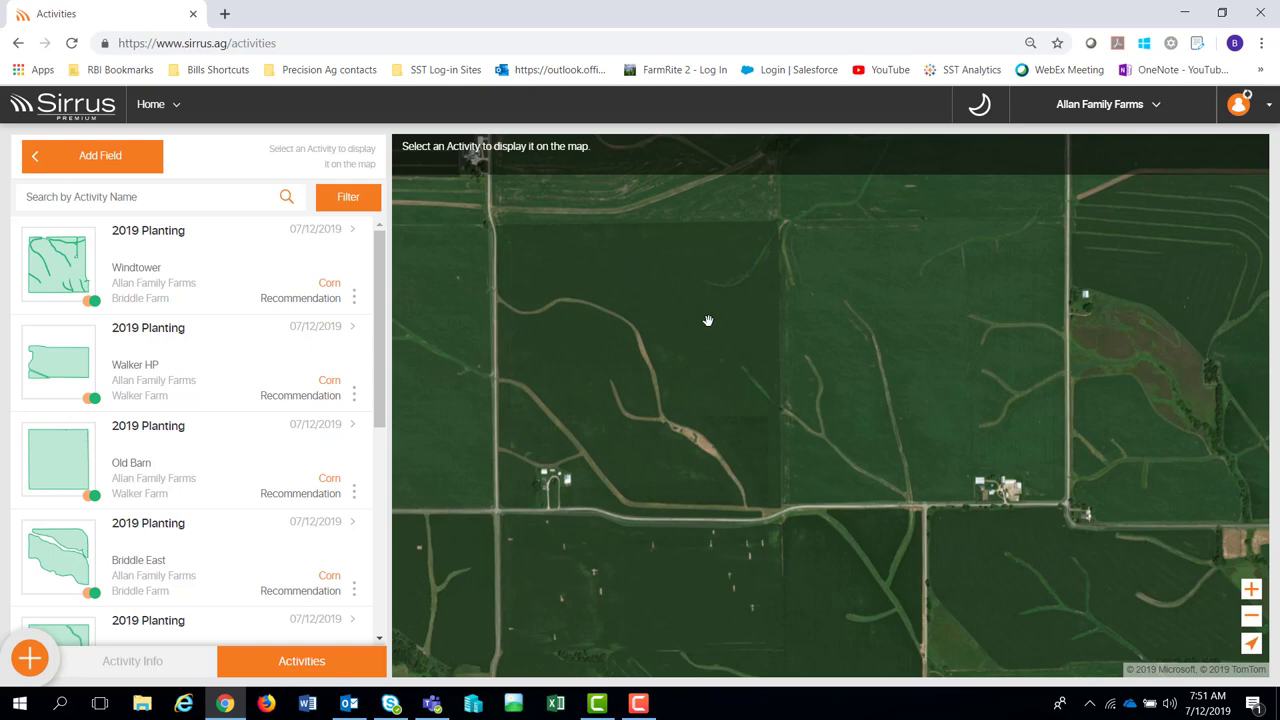
Narrow the dashboard to Briddle Farm and open field F8's boundary for editing.
{"action": "left_click", "coordinate": [1156, 110]}
{"action": "left_click", "coordinate": [1188, 192]}
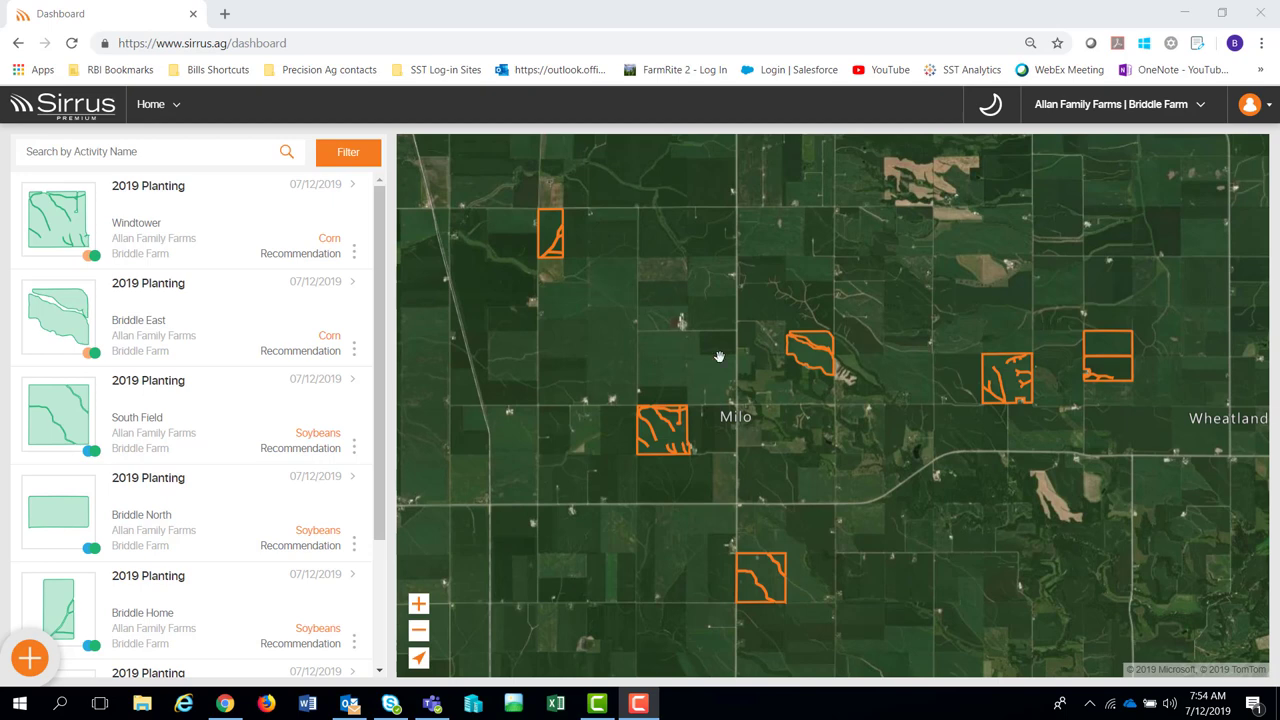
{"action": "left_click", "coordinate": [1017, 386]}
{"action": "left_click", "coordinate": [1017, 388]}
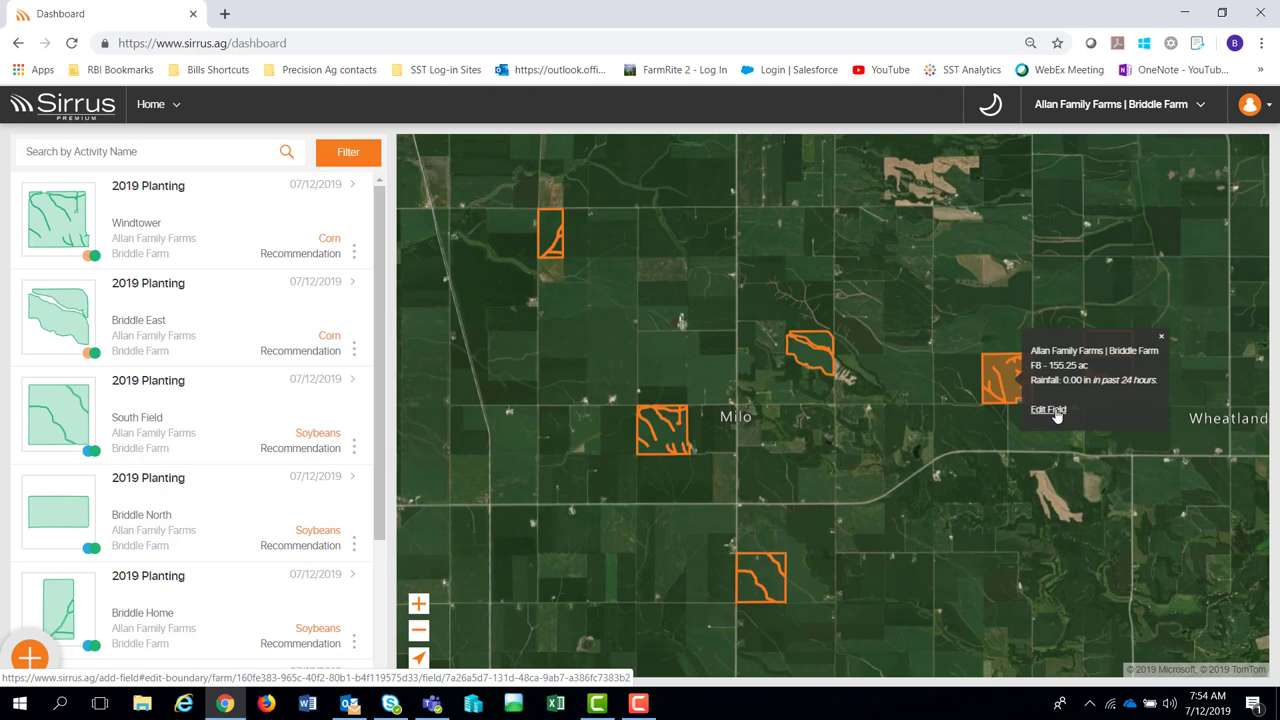
{"action": "left_click", "coordinate": [1052, 411]}
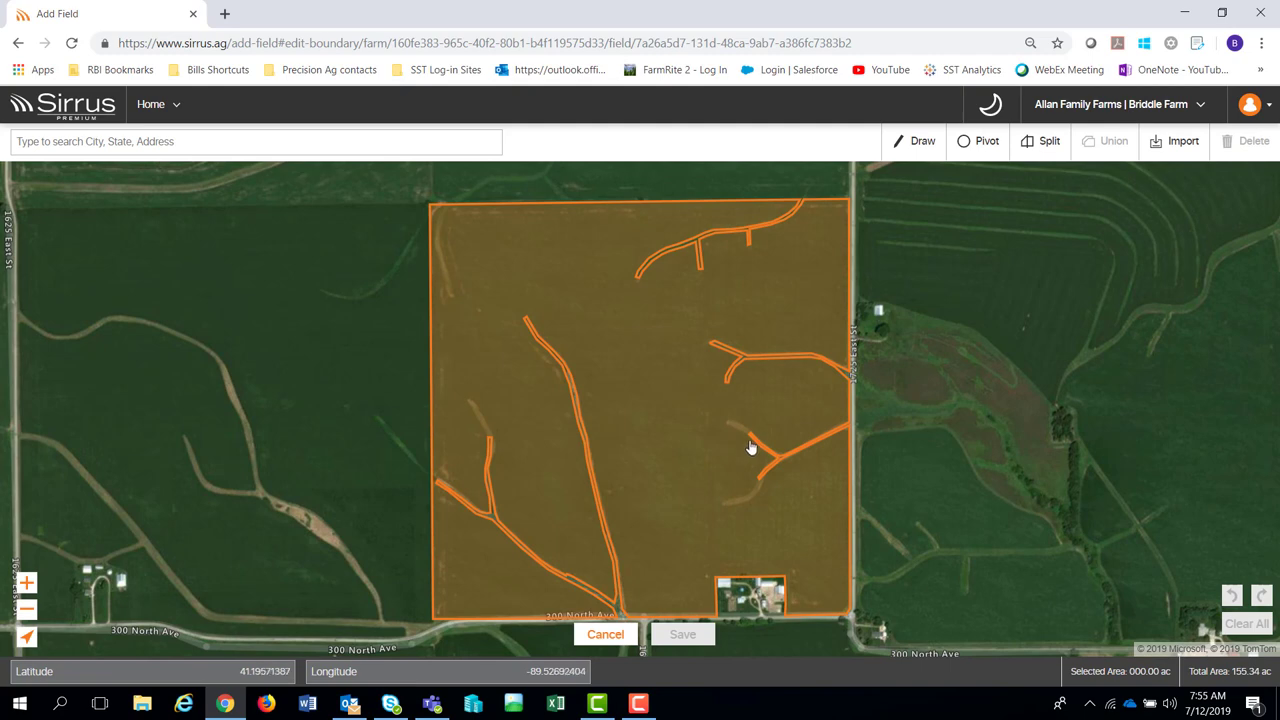
Split off the unmapped upper end of the forked eastern waterway from field F8 and delete the resulting sliver.
{"action": "scroll", "coordinate": [751, 447], "scroll_direction": "up", "scroll_amount": 2}
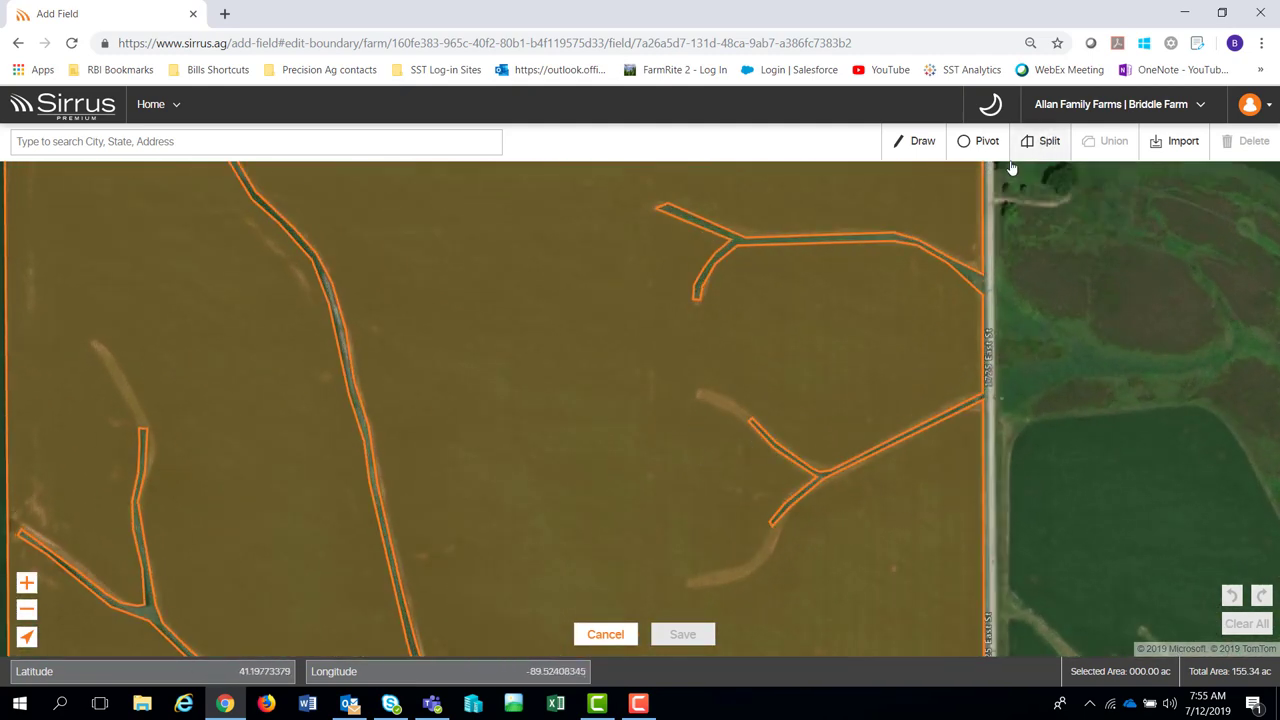
{"action": "left_click_drag", "start_coordinate": [823, 420], "coordinate": [866, 346]}
{"action": "left_click", "coordinate": [1043, 141]}
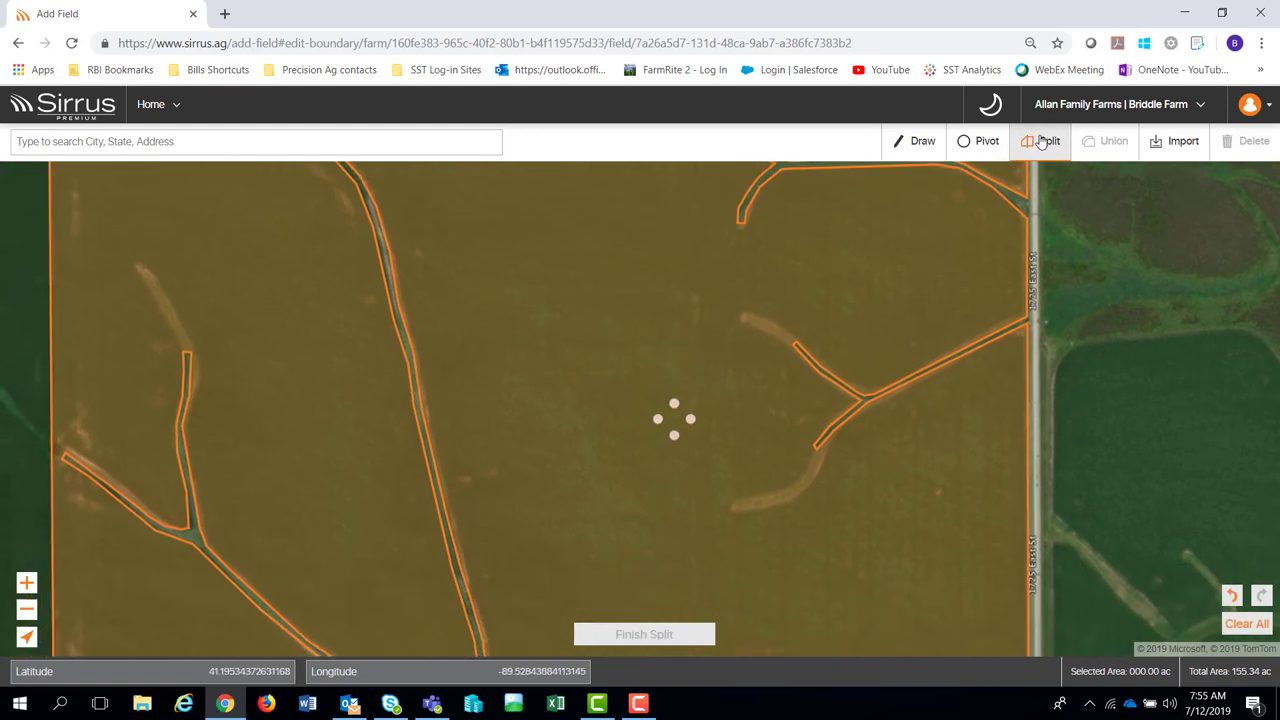
{"action": "scroll", "coordinate": [797, 354], "scroll_direction": "up", "scroll_amount": 1}
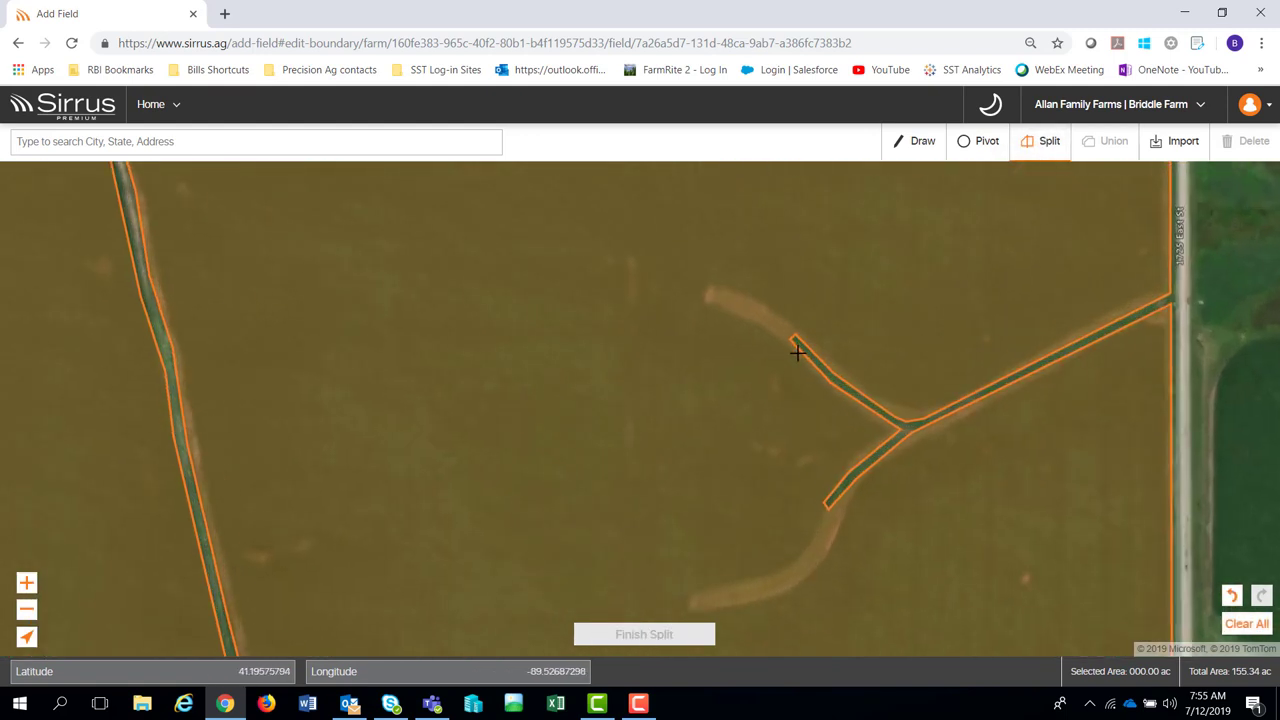
{"action": "left_click", "coordinate": [800, 341]}
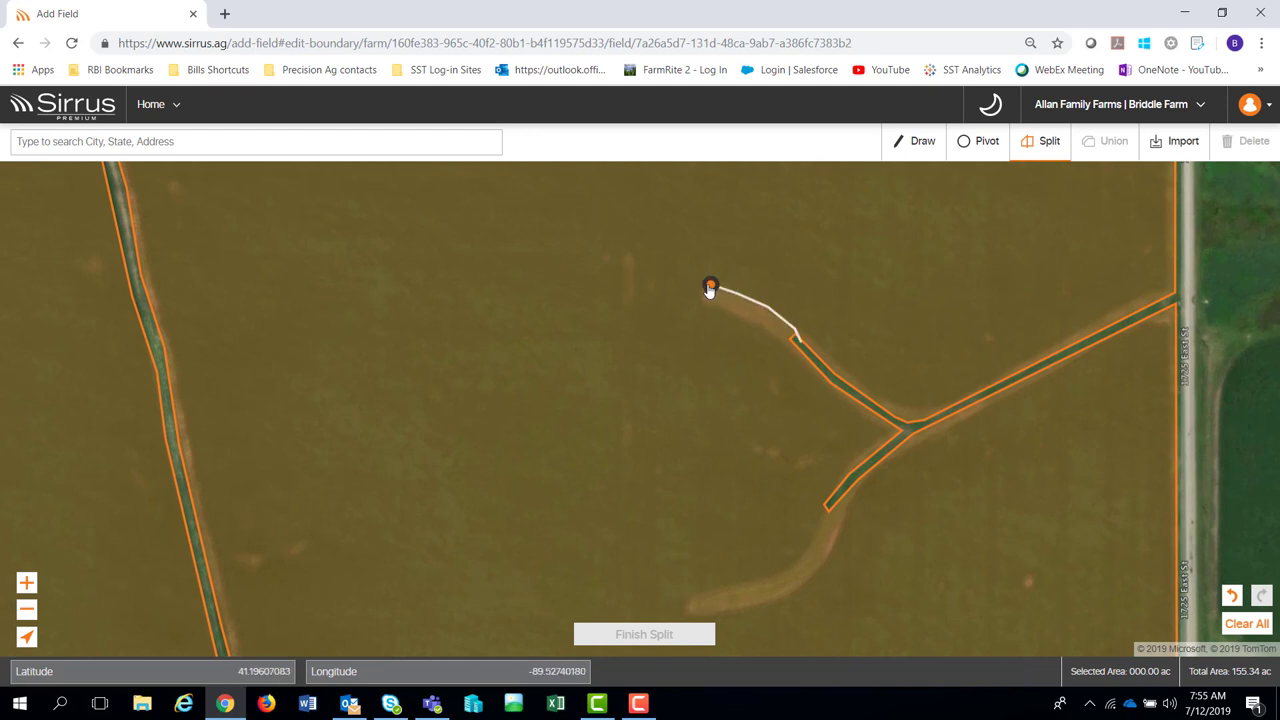
{"action": "left_click", "coordinate": [700, 296]}
{"action": "left_click", "coordinate": [803, 352]}
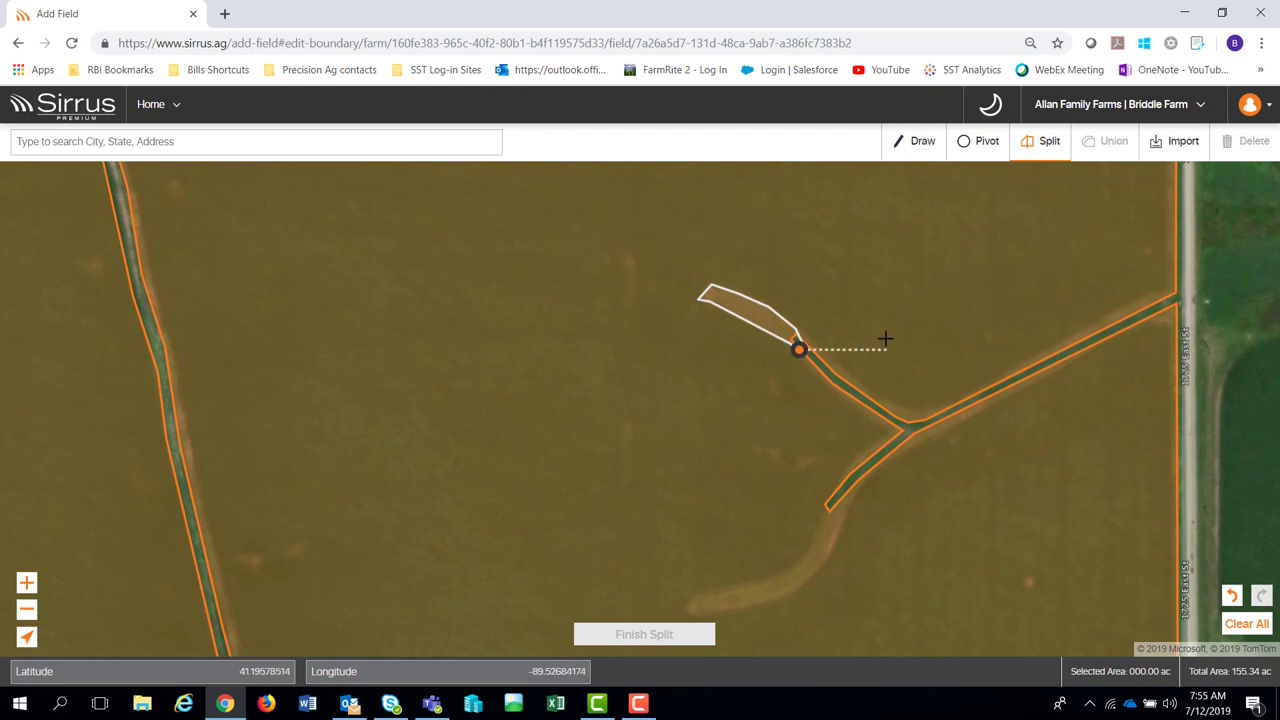
{"action": "double_click", "coordinate": [812, 362]}
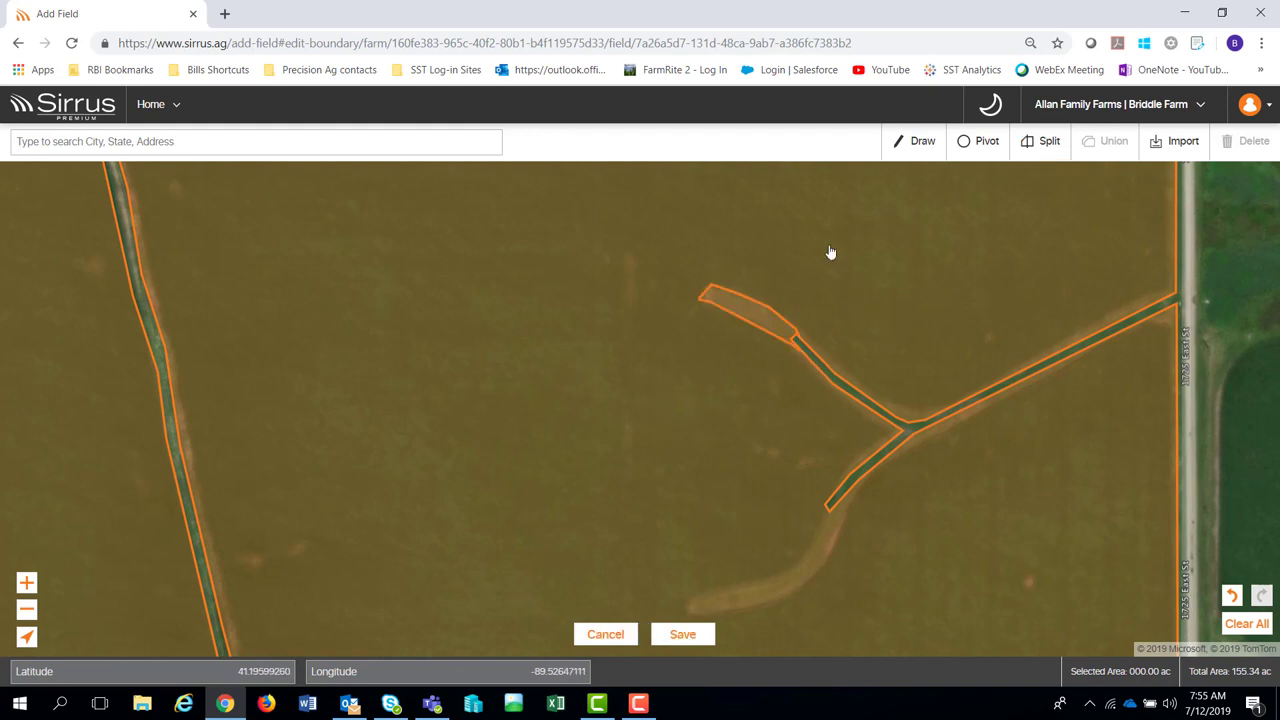
{"action": "left_click", "coordinate": [751, 318]}
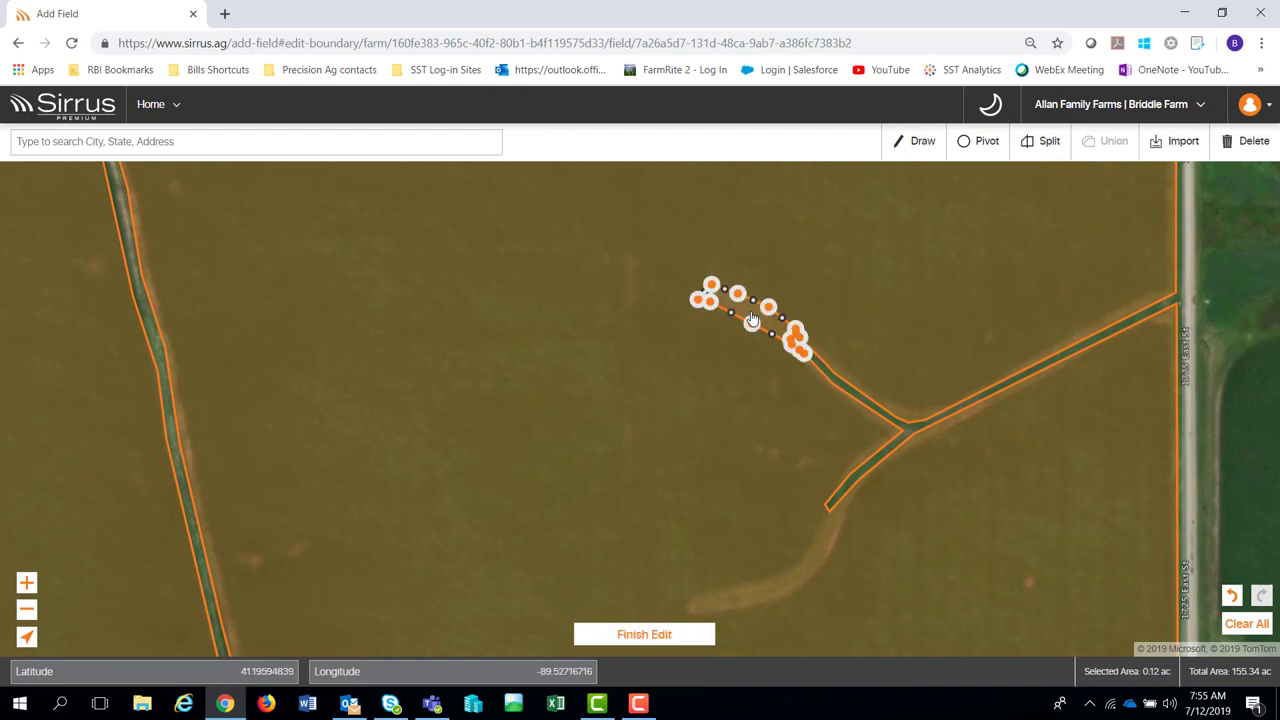
{"action": "left_click", "coordinate": [1255, 142]}
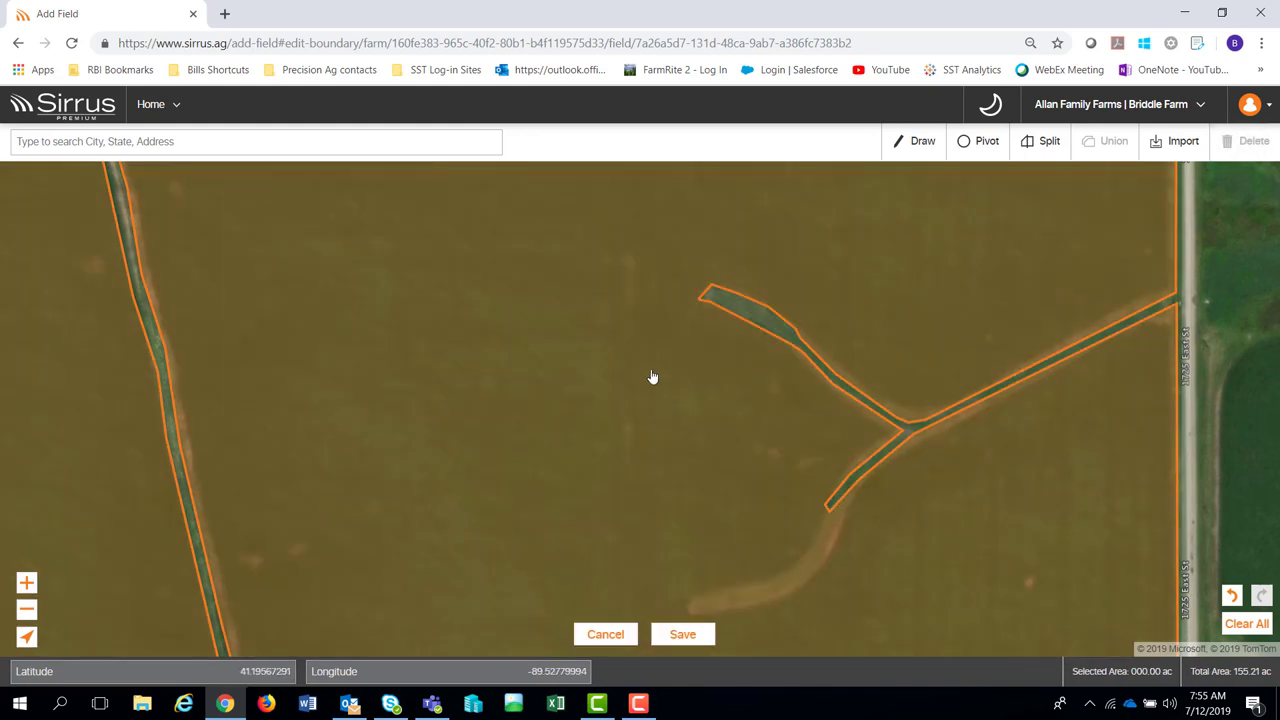
Draw a polygon of about 5 ac in the middle of the field, east of the long waterway, and mark it as not cultivated.
{"action": "left_click_drag", "start_coordinate": [660, 283], "coordinate": [695, 338]}
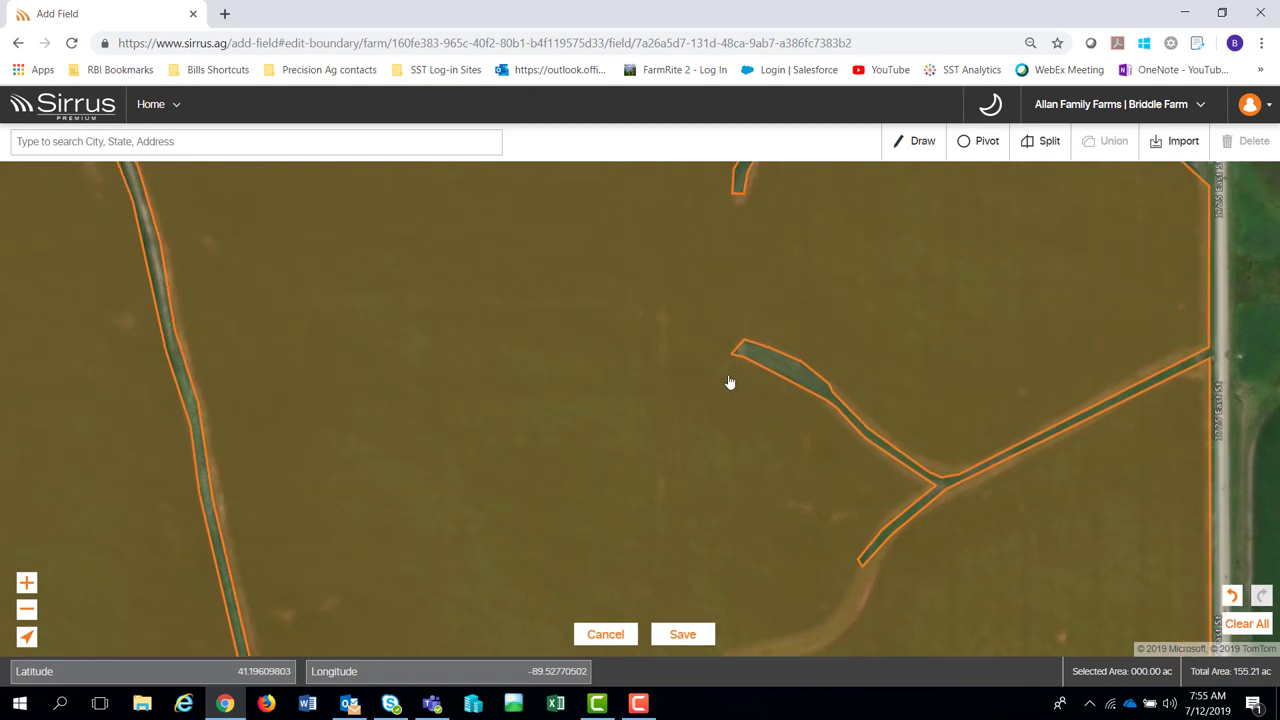
{"action": "left_click_drag", "start_coordinate": [730, 383], "coordinate": [1077, 482]}
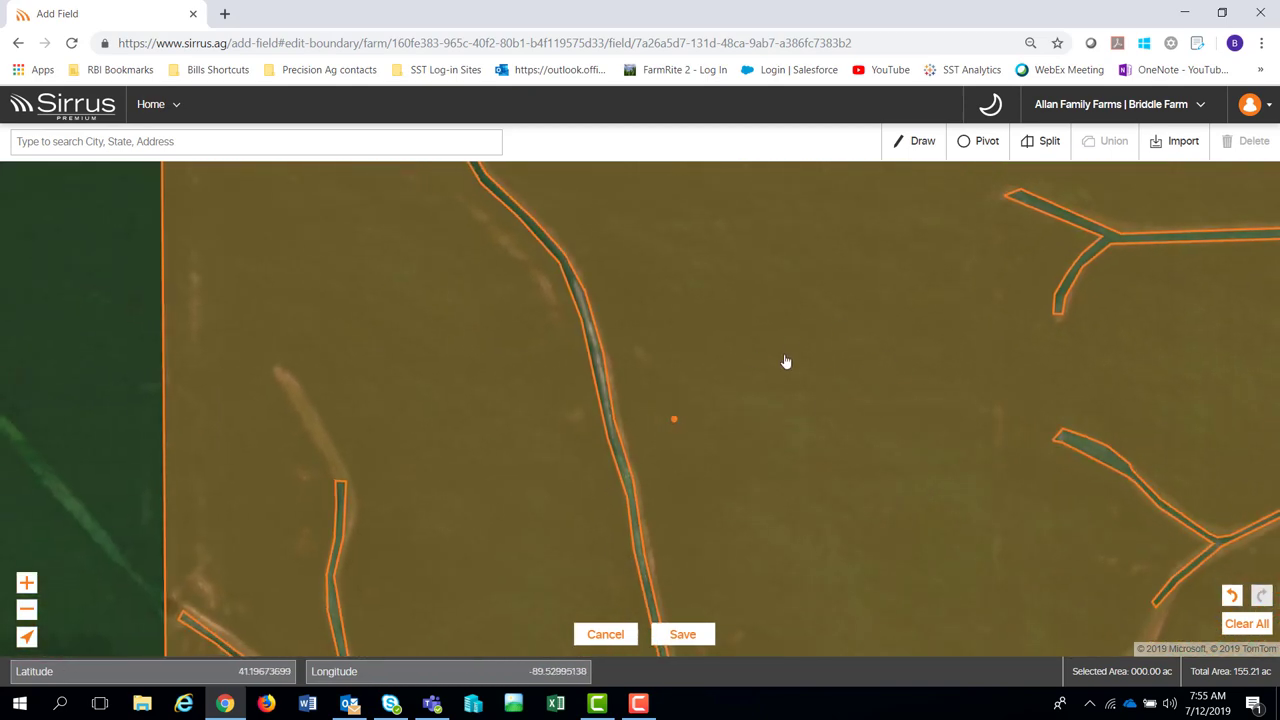
{"action": "left_click", "coordinate": [925, 142]}
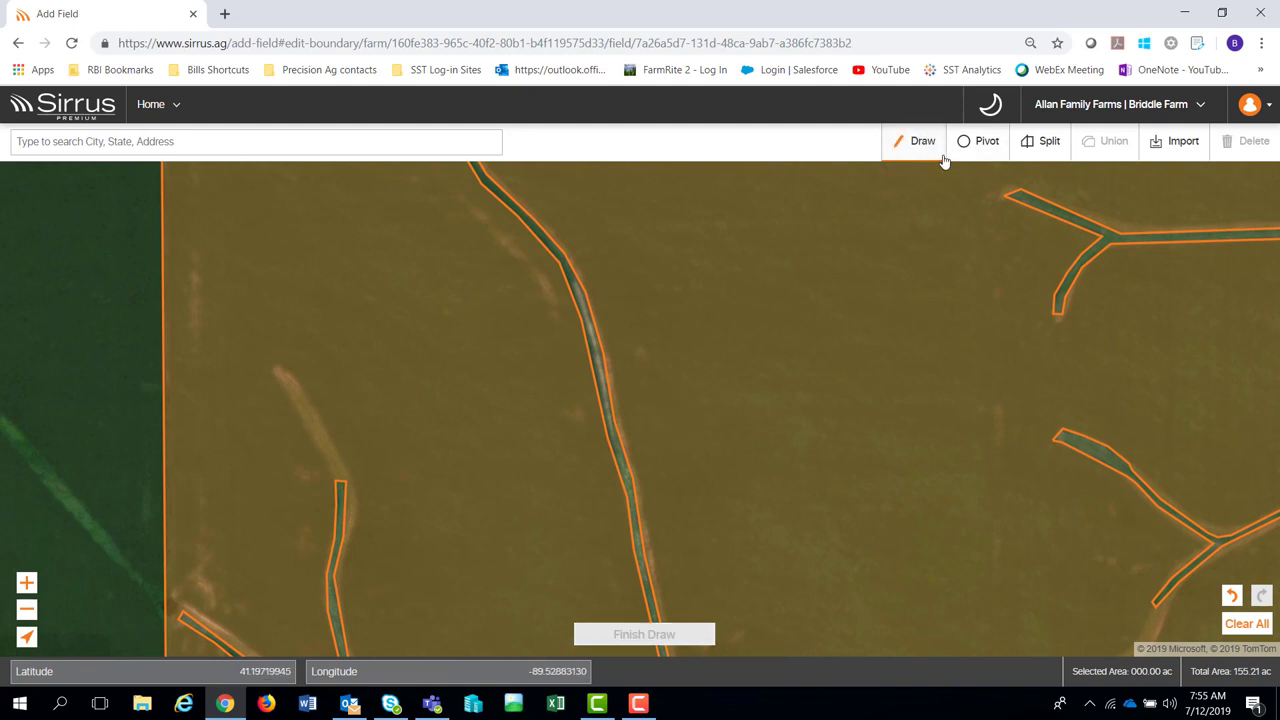
{"action": "left_click", "coordinate": [818, 296]}
{"action": "left_click", "coordinate": [768, 321]}
{"action": "left_click", "coordinate": [736, 352]}
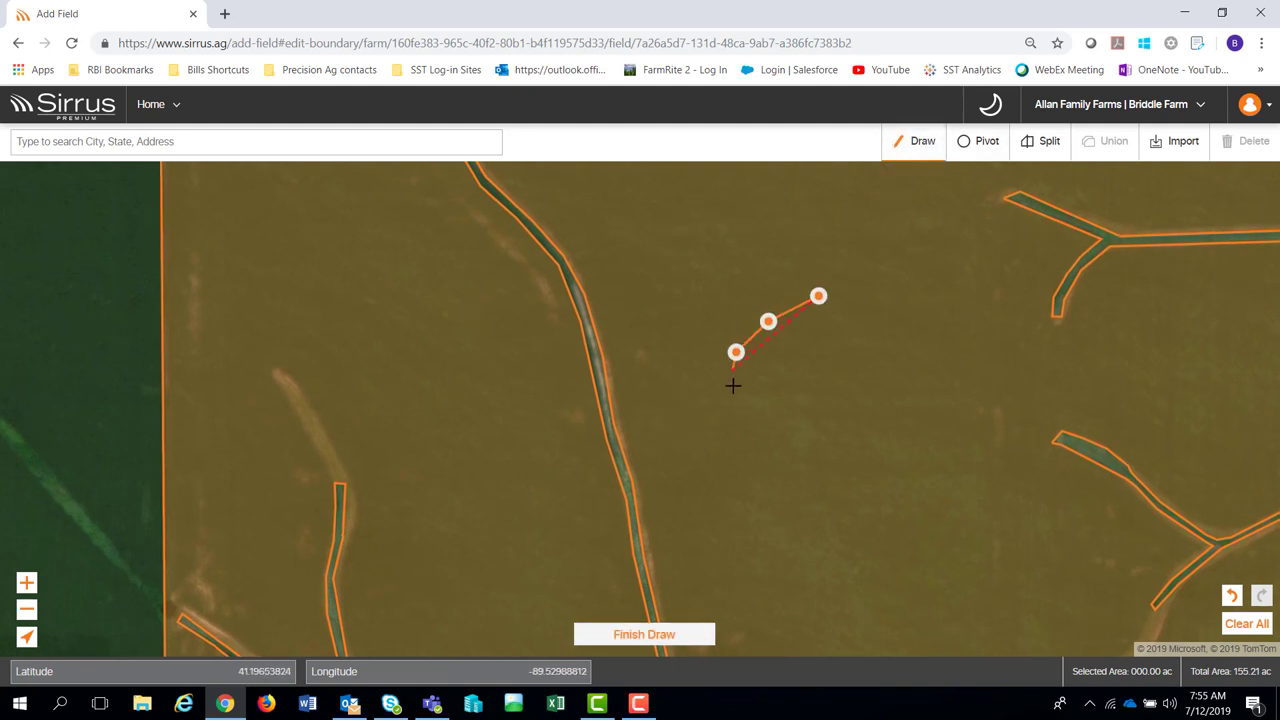
{"action": "left_click", "coordinate": [745, 458]}
{"action": "left_click", "coordinate": [758, 556]}
{"action": "left_click", "coordinate": [783, 621]}
{"action": "left_click", "coordinate": [852, 618]}
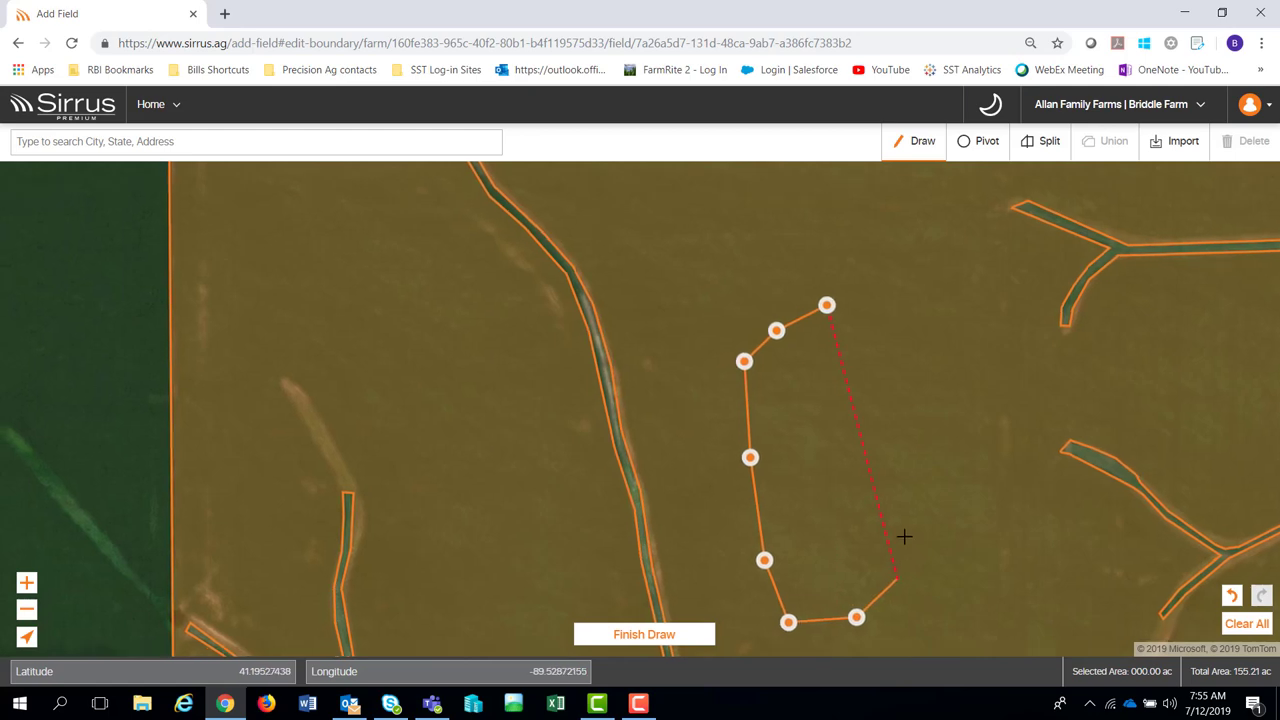
{"action": "left_click", "coordinate": [893, 476]}
{"action": "left_click", "coordinate": [916, 410]}
{"action": "left_click", "coordinate": [996, 298]}
{"action": "left_click", "coordinate": [989, 270]}
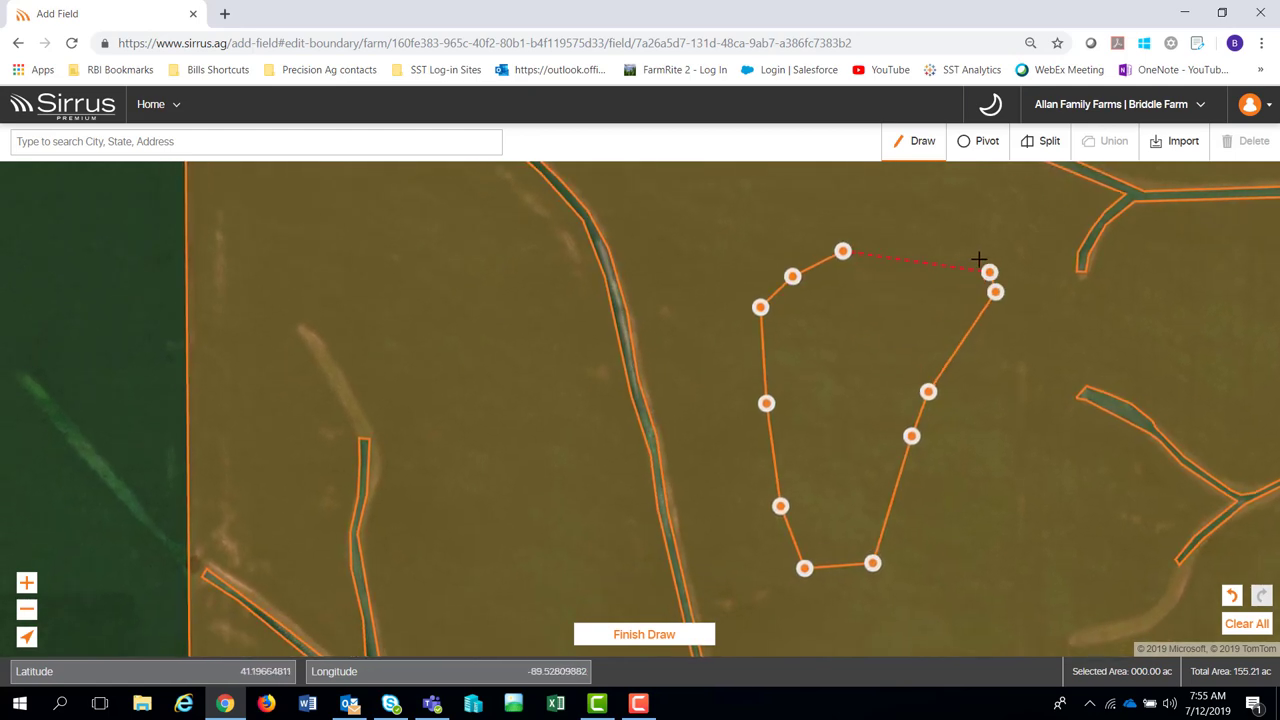
{"action": "left_click", "coordinate": [979, 260]}
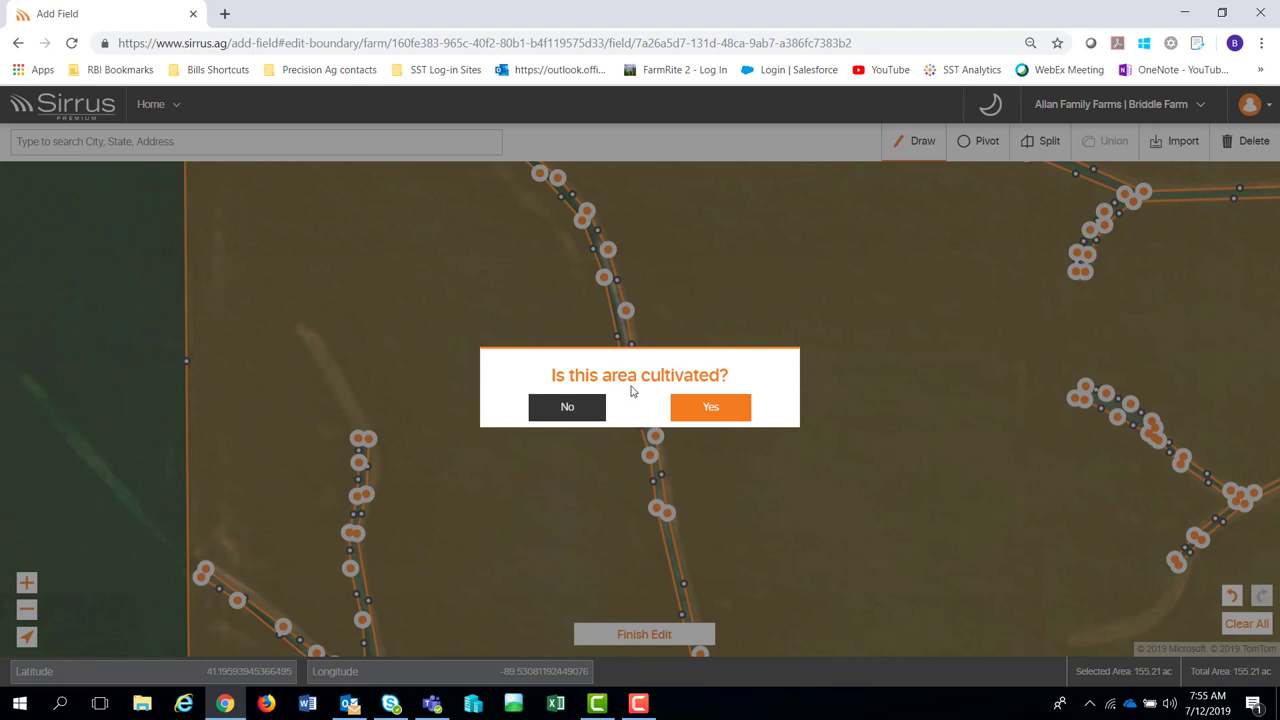
{"action": "left_click", "coordinate": [568, 408]}
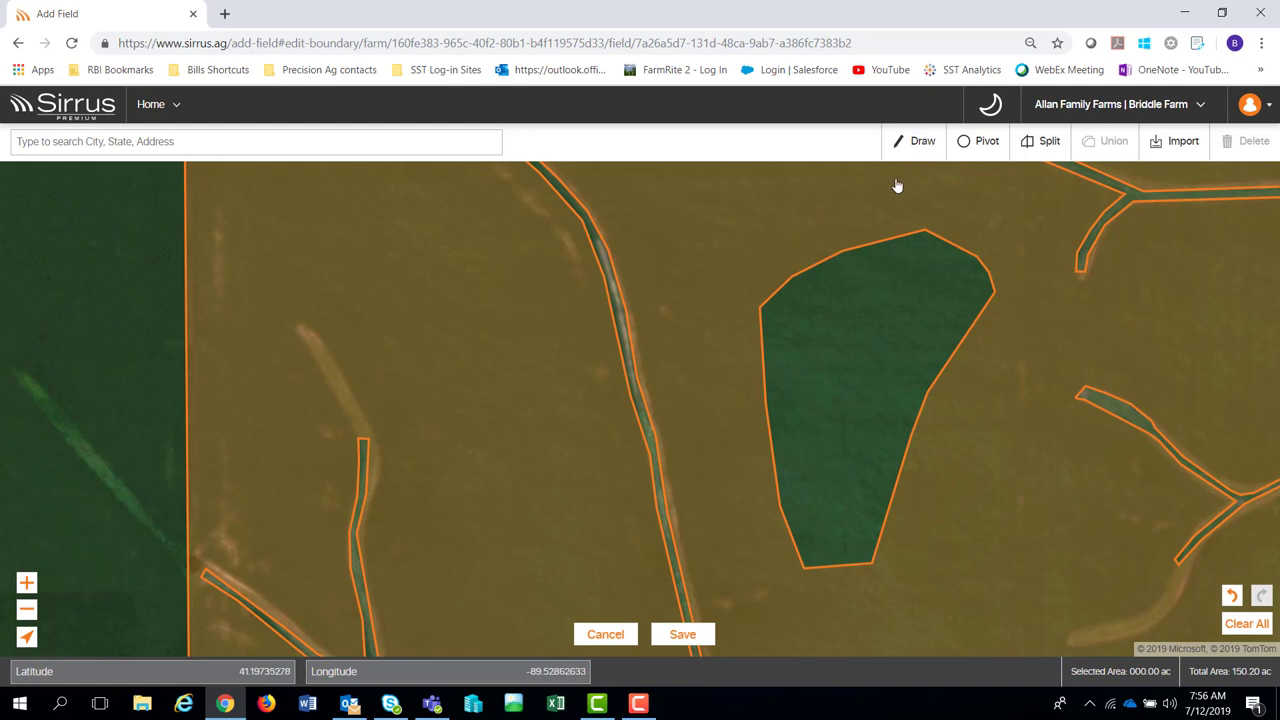
Draw a larger polygon around the uncultivated area to fill the hole with its own boundary piece.
{"action": "left_click", "coordinate": [915, 141]}
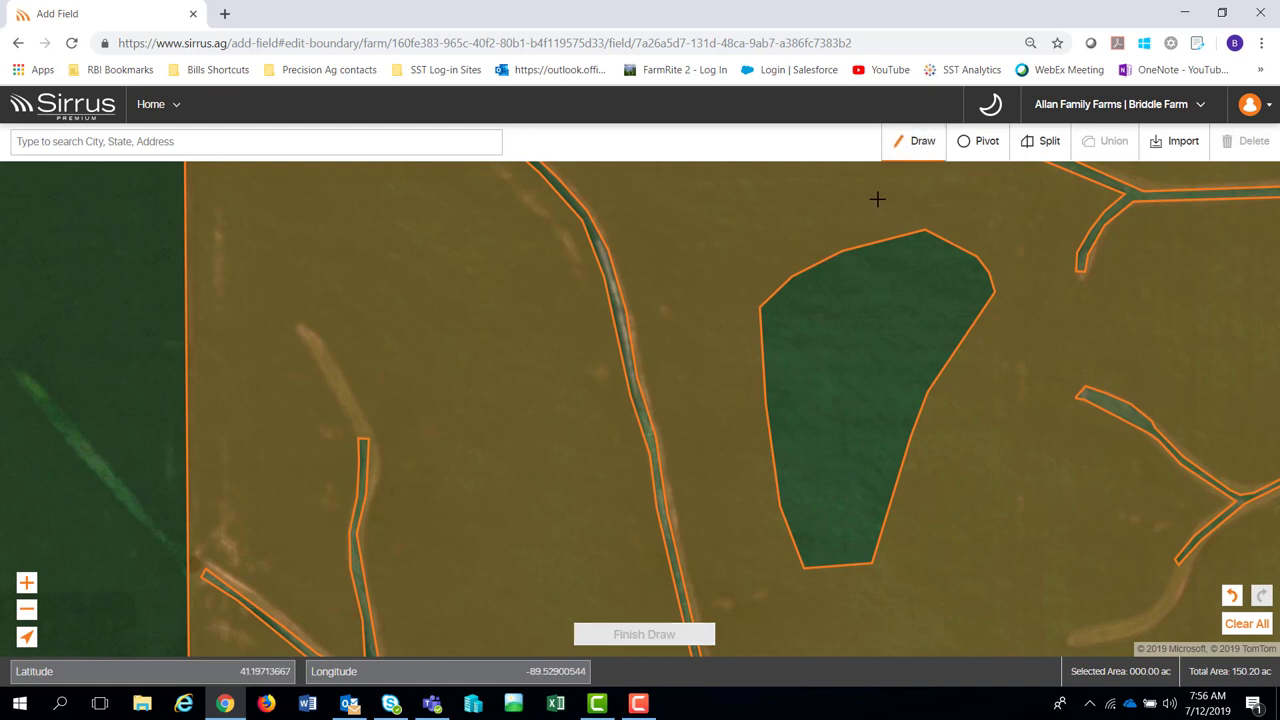
{"action": "left_click", "coordinate": [877, 200]}
{"action": "left_click", "coordinate": [791, 215]}
{"action": "left_click", "coordinate": [710, 297]}
{"action": "left_click", "coordinate": [691, 418]}
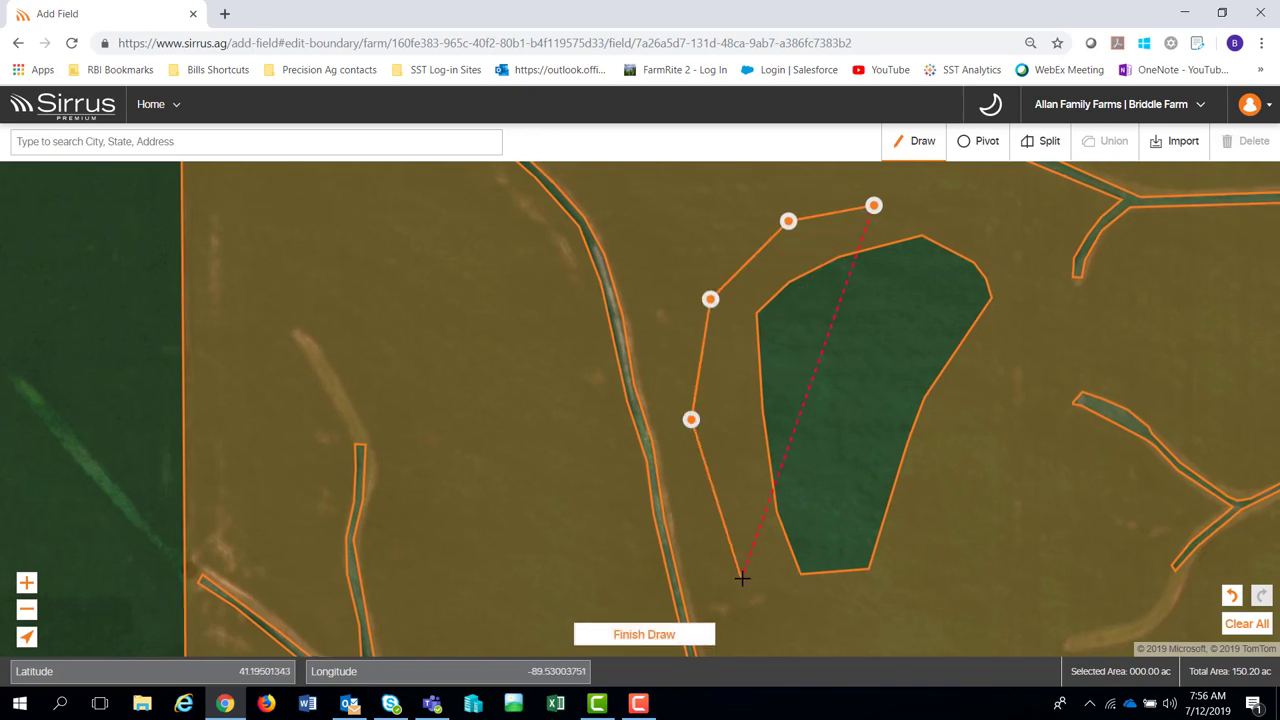
{"action": "left_click", "coordinate": [743, 583]}
{"action": "left_click", "coordinate": [815, 633]}
{"action": "left_click", "coordinate": [959, 596]}
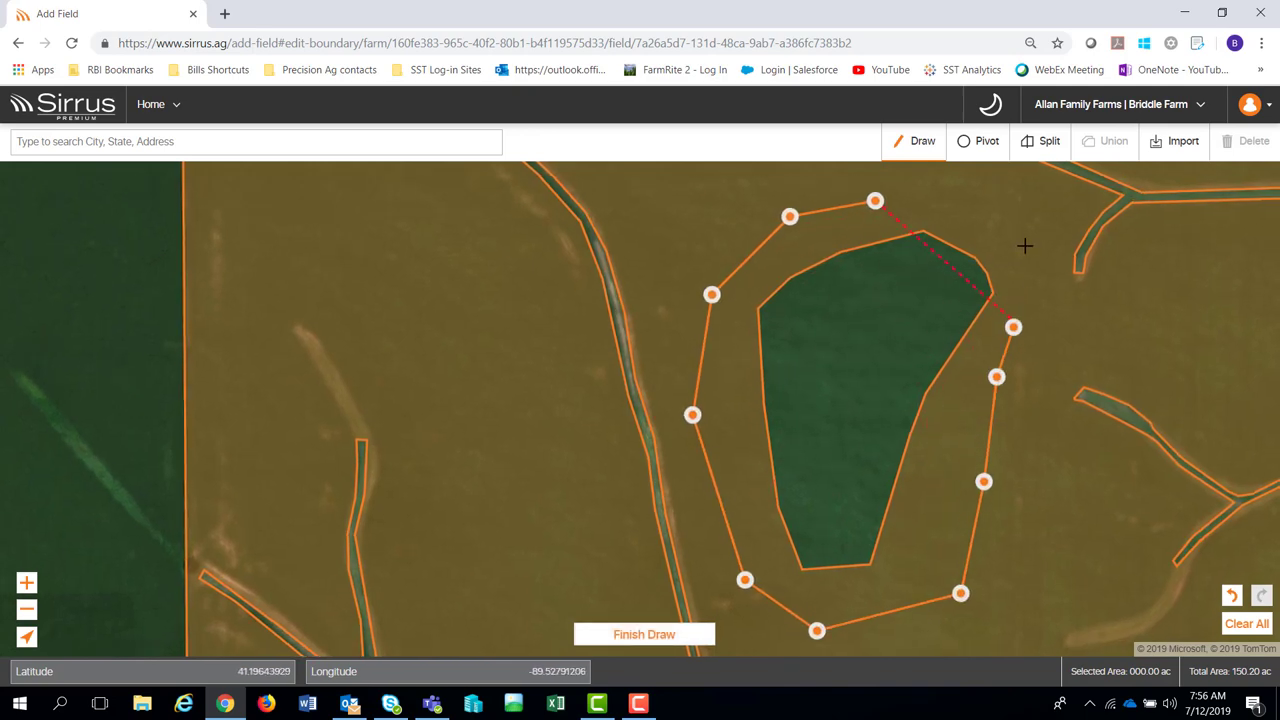
{"action": "double_click", "coordinate": [1006, 220]}
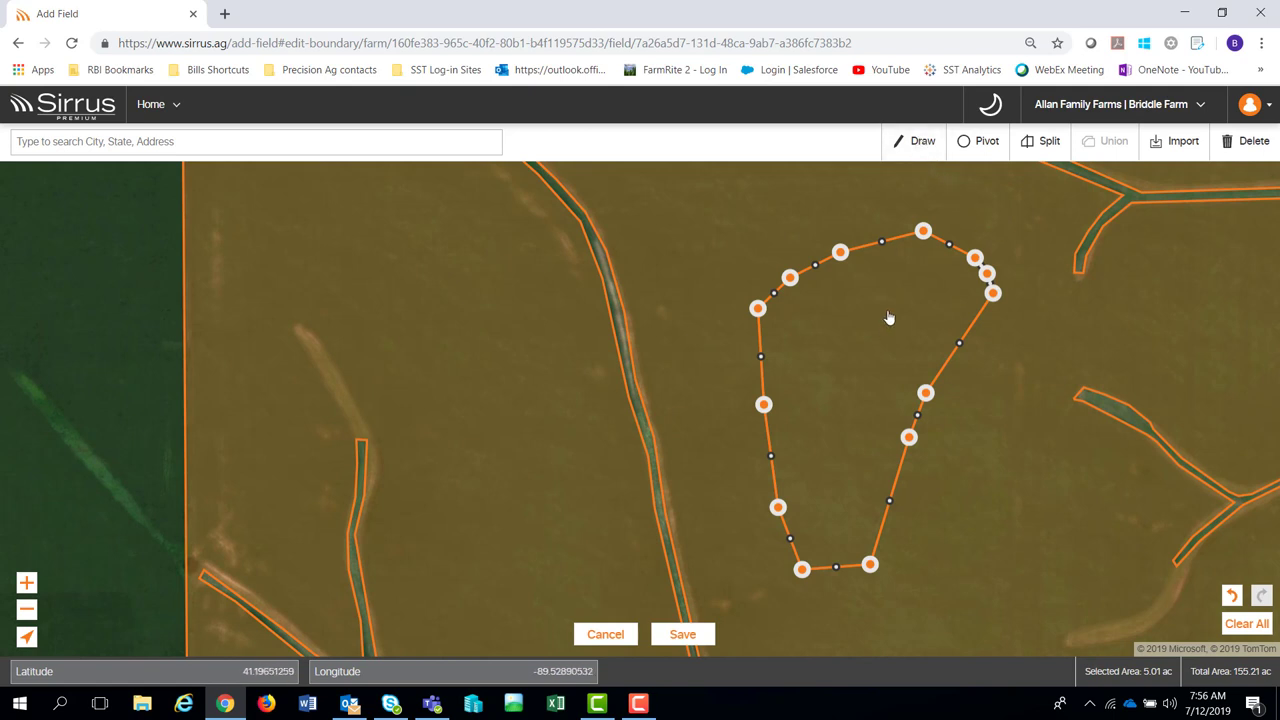
Select the surrounding field together with the filled-in centre piece and unite them into one boundary.
{"action": "scroll", "coordinate": [958, 345], "scroll_direction": "down", "scroll_amount": 3}
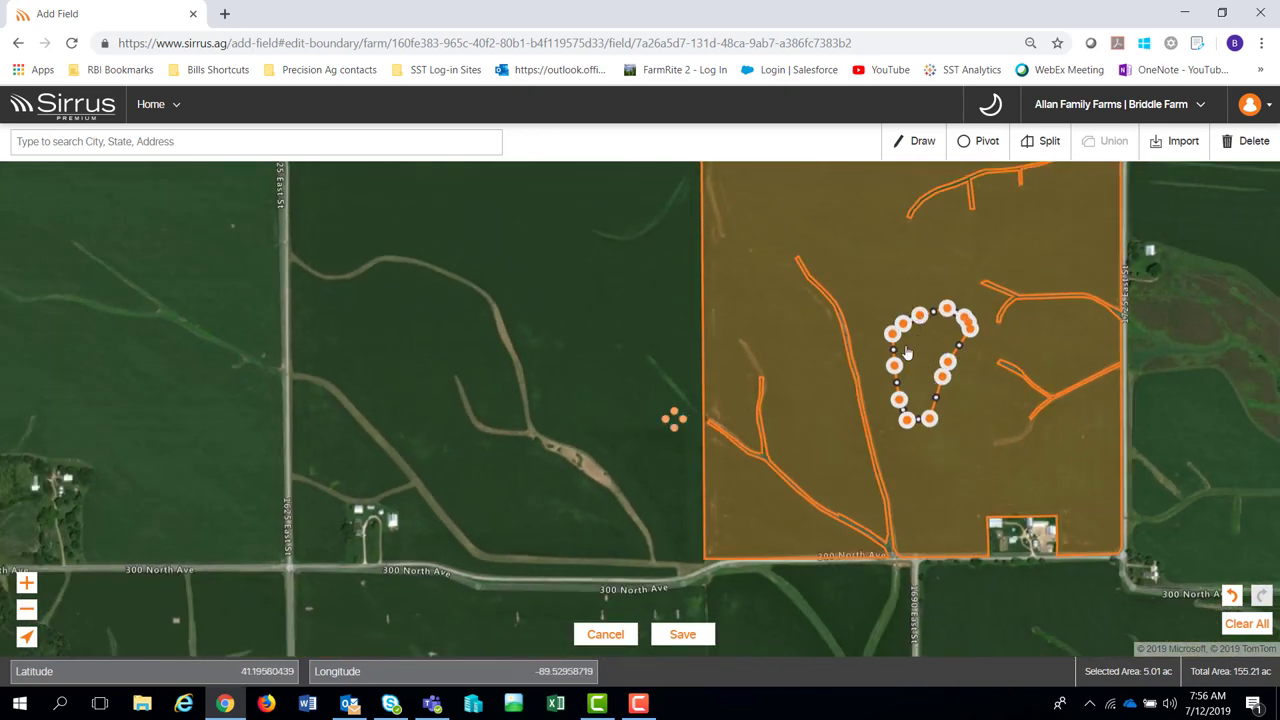
{"action": "left_click", "coordinate": [985, 391]}
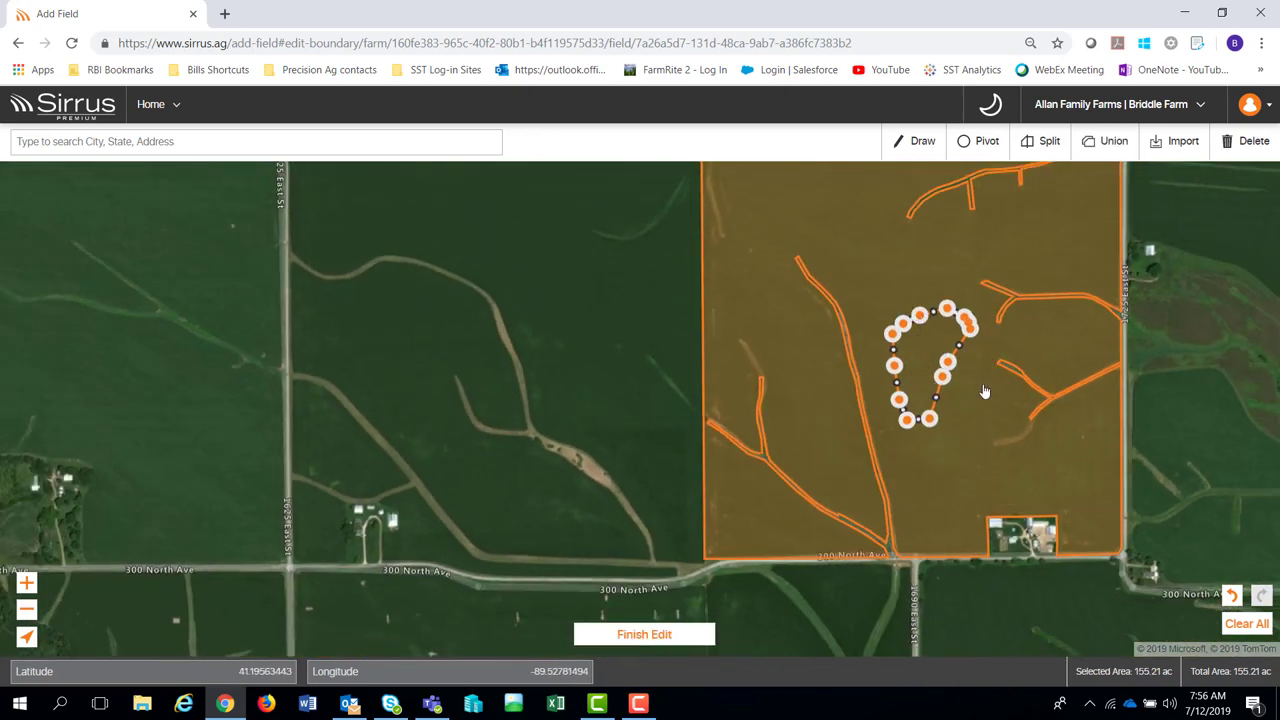
{"action": "left_click", "coordinate": [1112, 143]}
{"action": "left_click", "coordinate": [930, 360]}
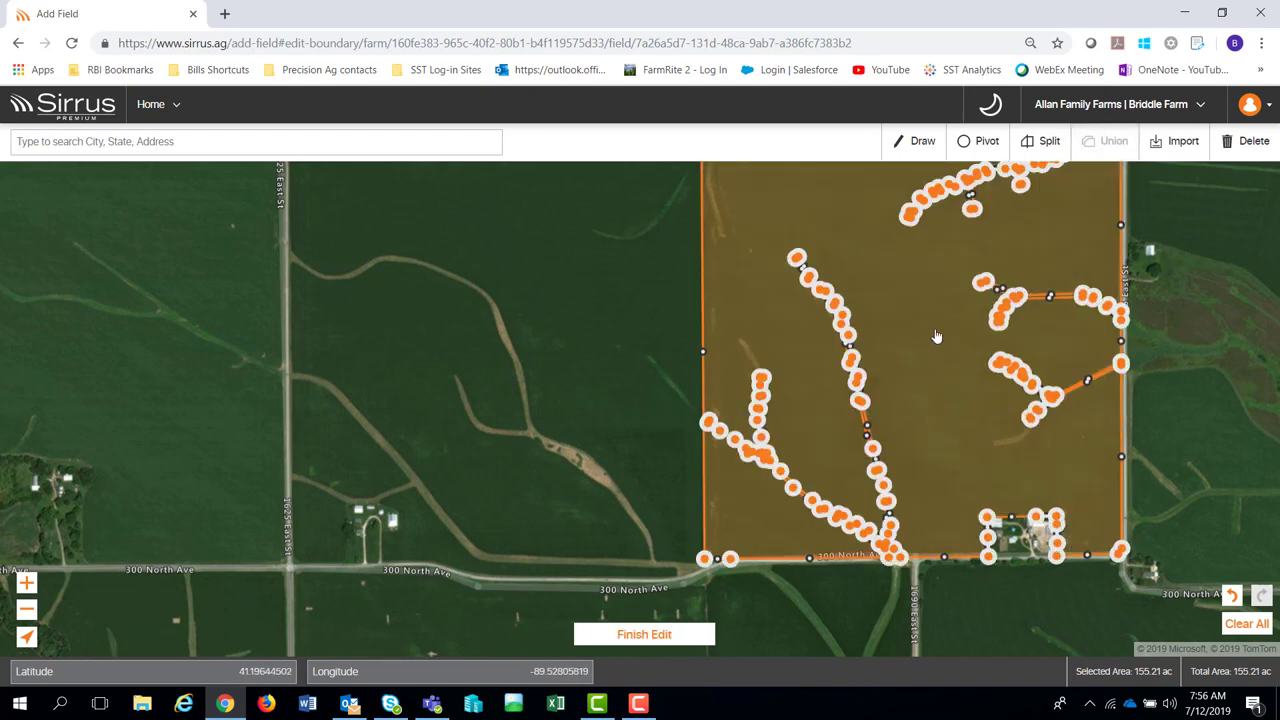
Undo the boundary union and the filling of the uncultivated area.
{"action": "left_click", "coordinate": [1232, 597]}
{"action": "left_click", "coordinate": [1232, 597]}
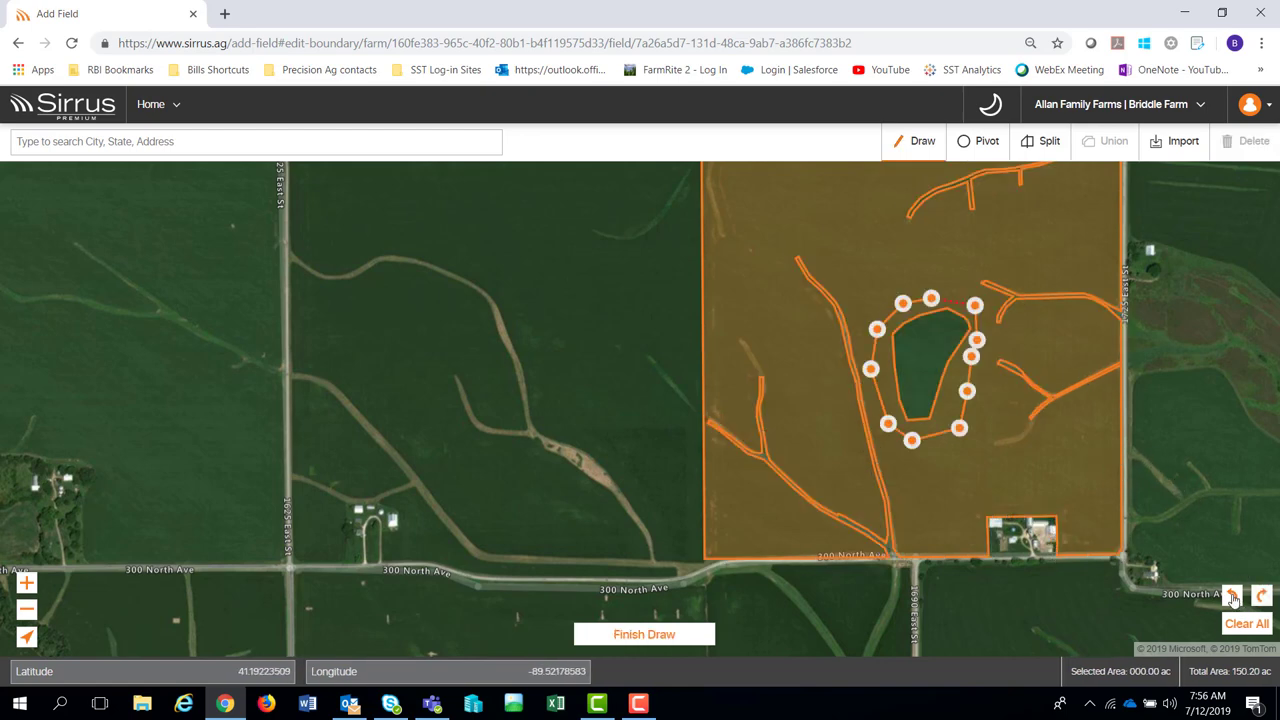
Undo the corner points of the unfinished polygon around the uncultivated area one by one and restore a few of them.
{"action": "left_click", "coordinate": [1232, 597]}
{"action": "left_click", "coordinate": [1232, 597]}
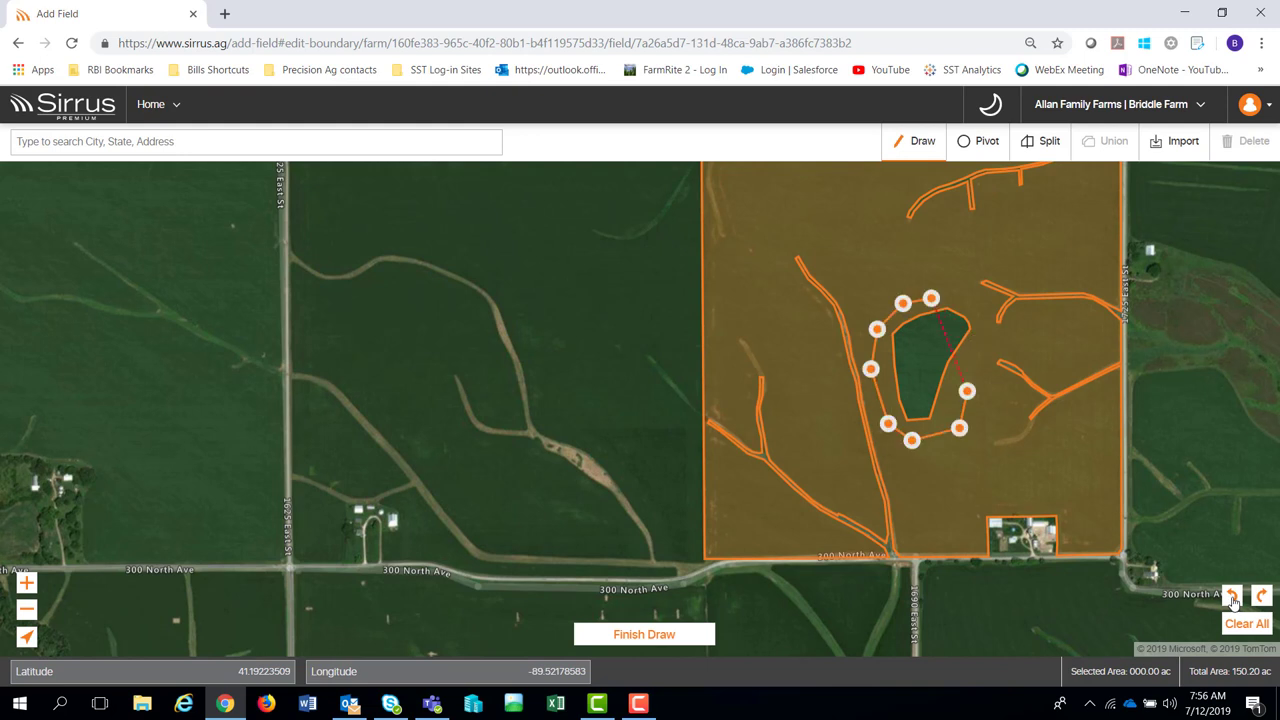
{"action": "left_click", "coordinate": [1232, 597]}
{"action": "left_click", "coordinate": [1232, 597]}
{"action": "left_click", "coordinate": [1232, 597]}
{"action": "left_click", "coordinate": [1232, 597]}
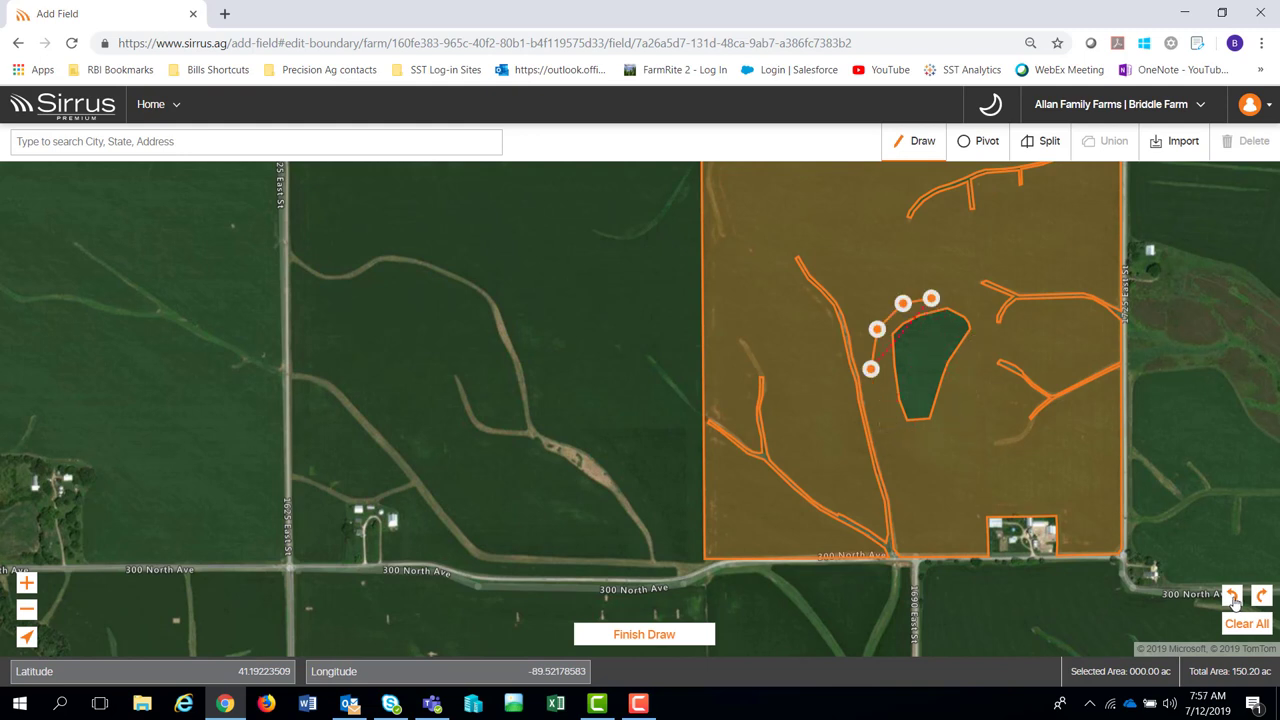
{"action": "left_click", "coordinate": [1232, 597]}
{"action": "left_click", "coordinate": [1260, 596]}
{"action": "left_click", "coordinate": [1260, 596]}
{"action": "left_click", "coordinate": [1260, 596]}
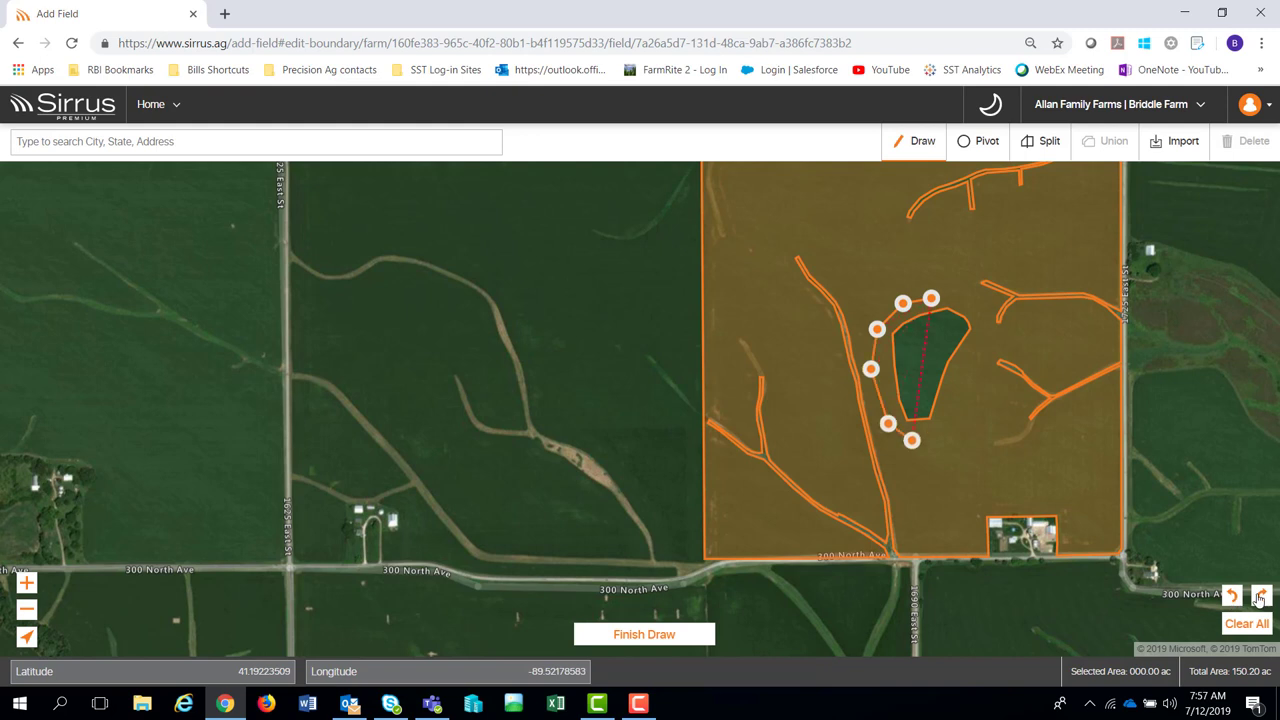
Clear all boundary edits made in this session and save the field boundary.
{"action": "left_click", "coordinate": [1247, 624]}
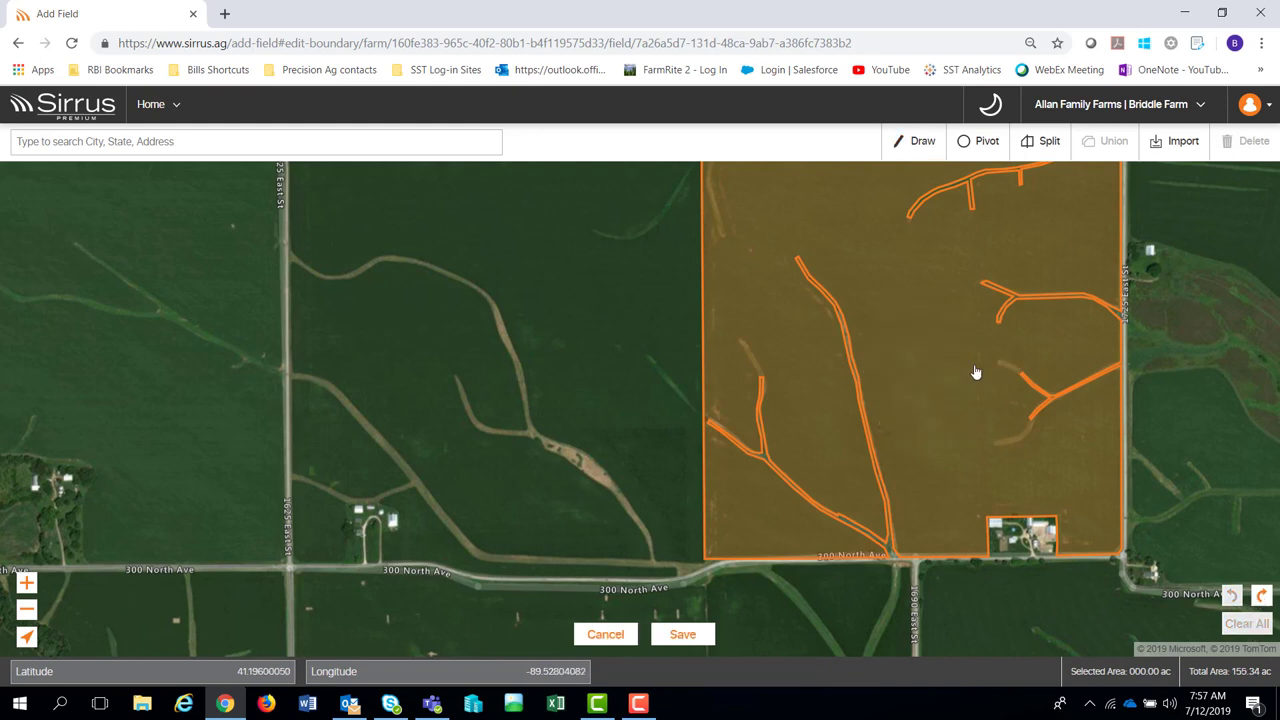
{"action": "left_click", "coordinate": [1262, 597]}
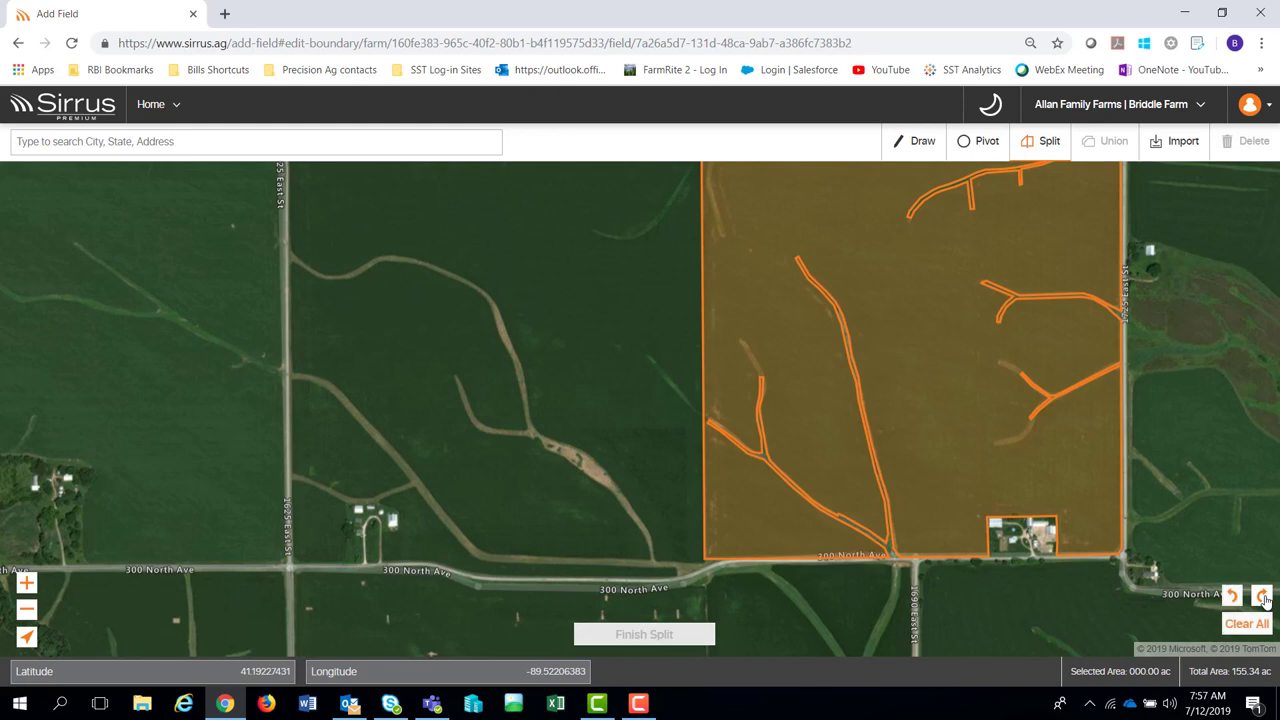
{"action": "left_click", "coordinate": [1234, 597]}
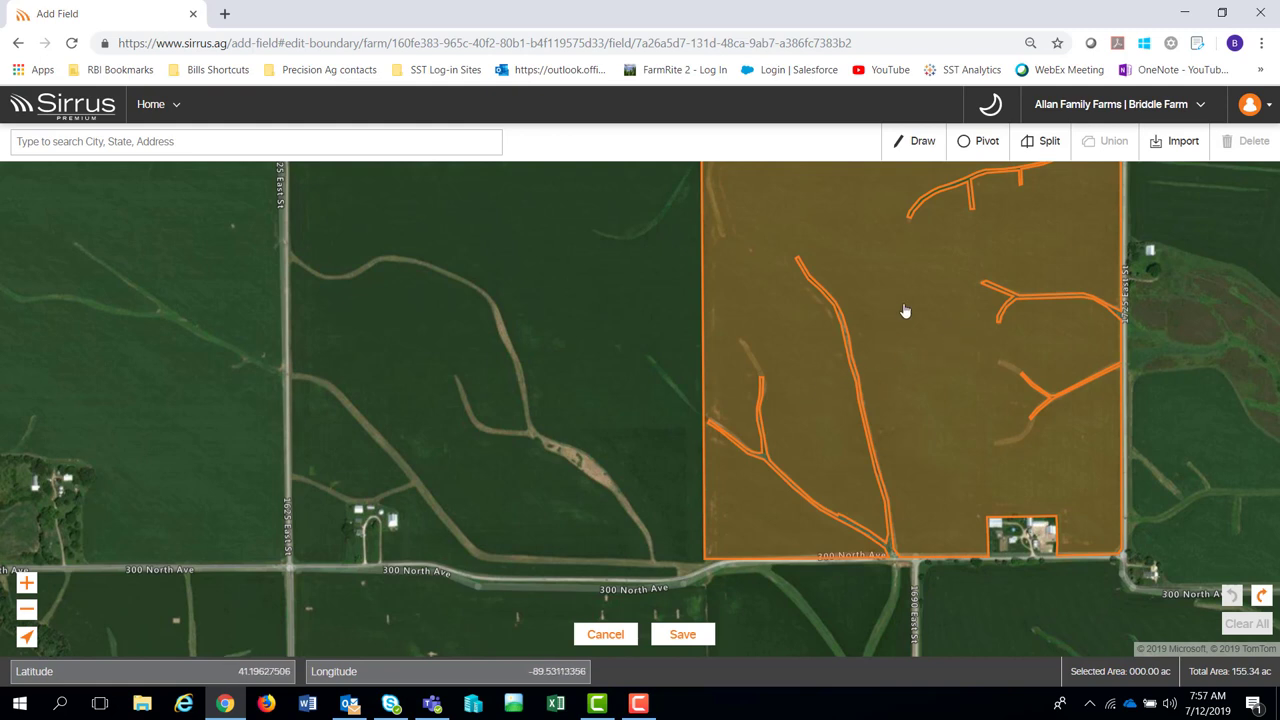
{"action": "left_click", "coordinate": [683, 634]}
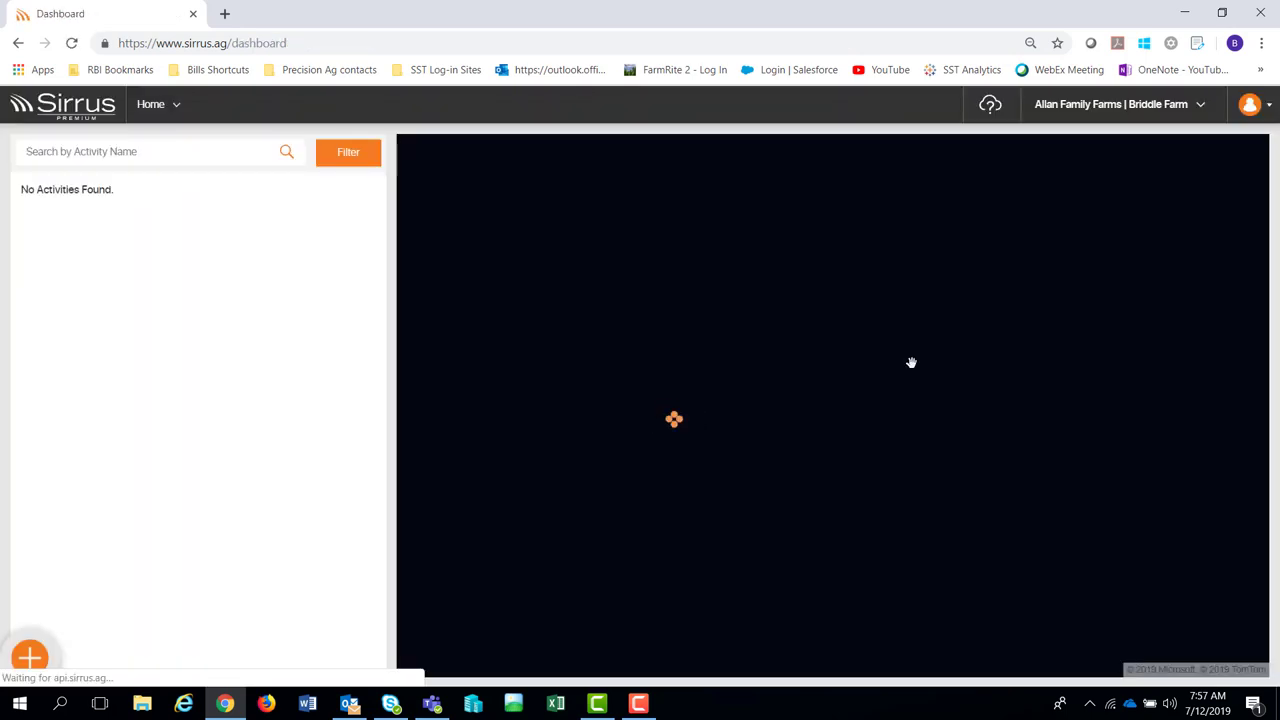